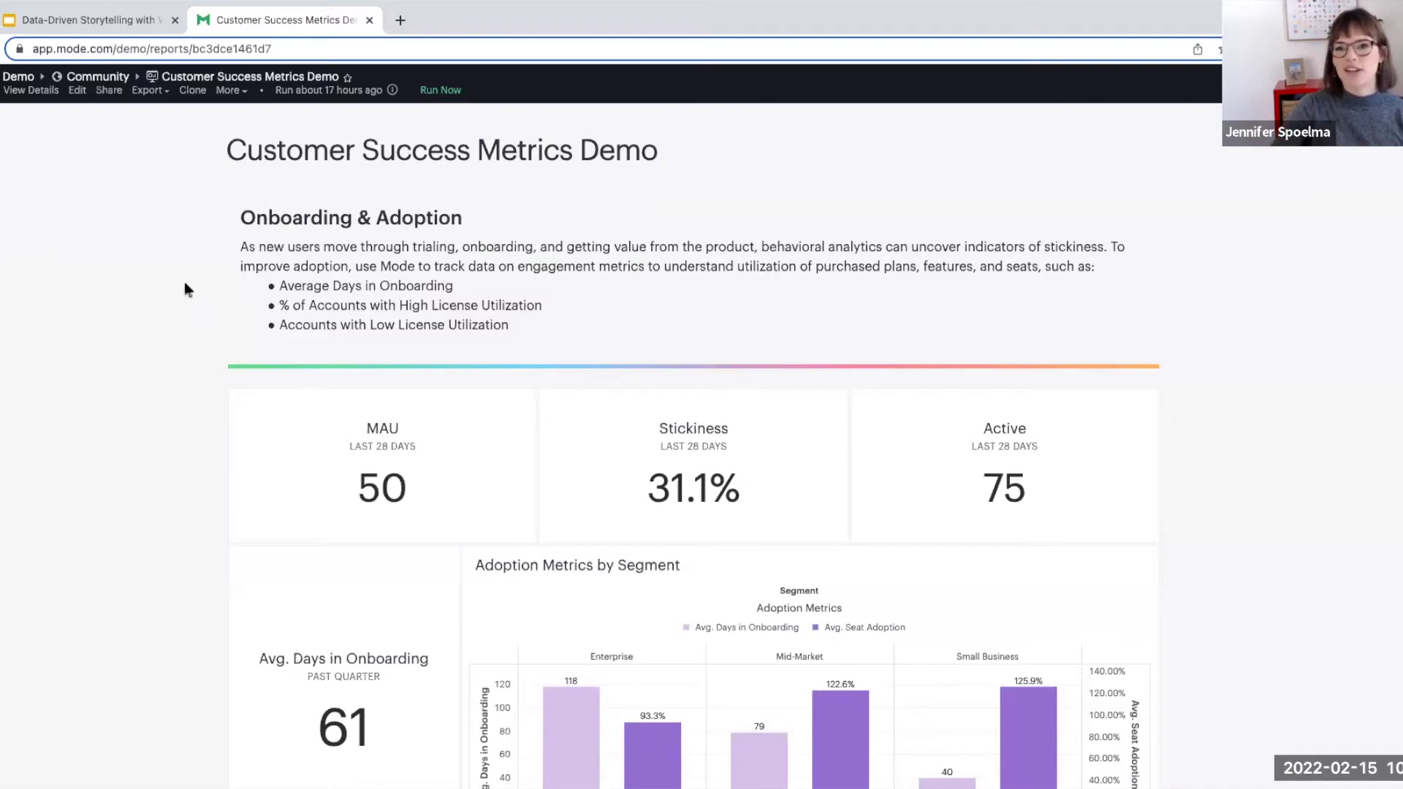
# Review the report's Onboarding & Adoption introduction, usage metric cards and average days in onboarding.
pyautogui.scroll(-1, 186, 288)
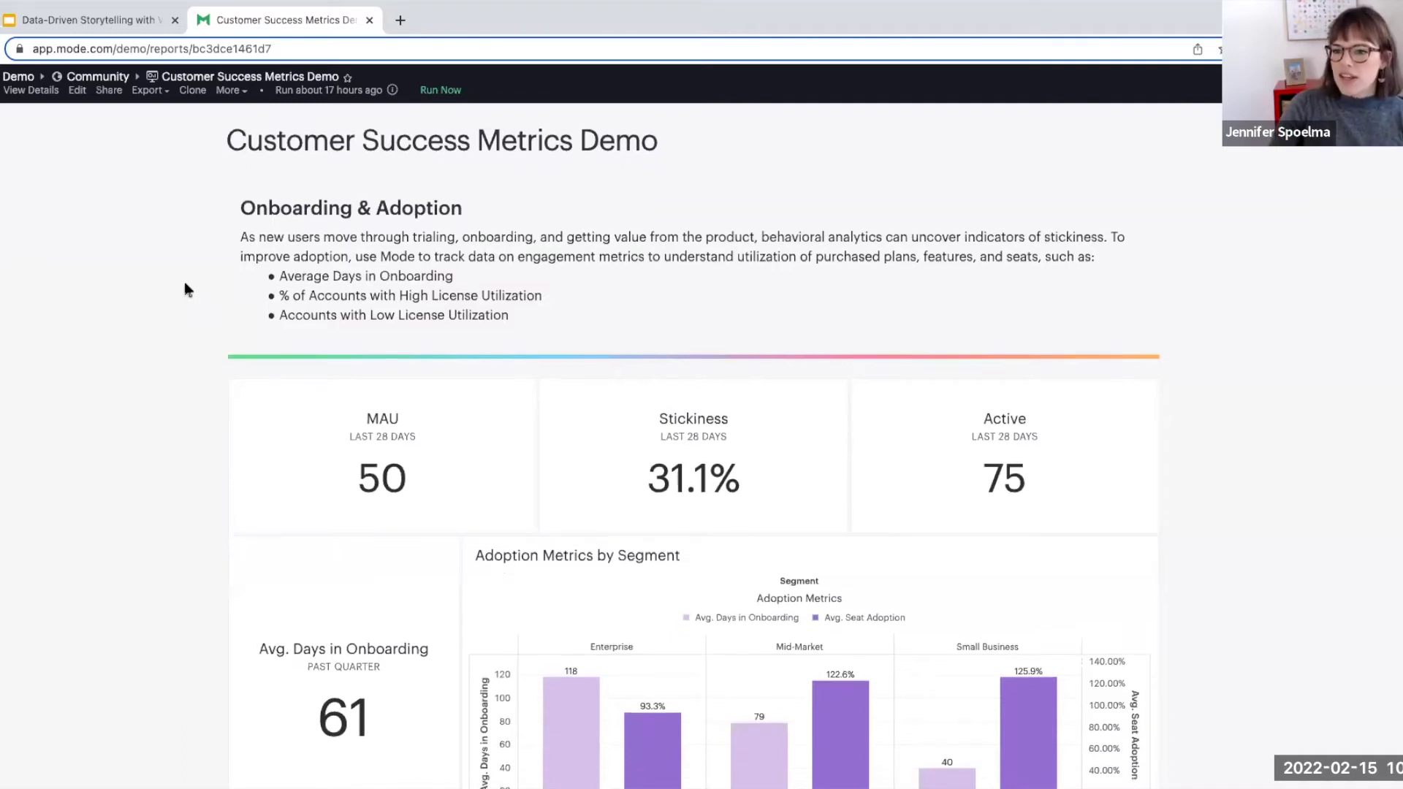
pyautogui.scroll(-3, 186, 289)
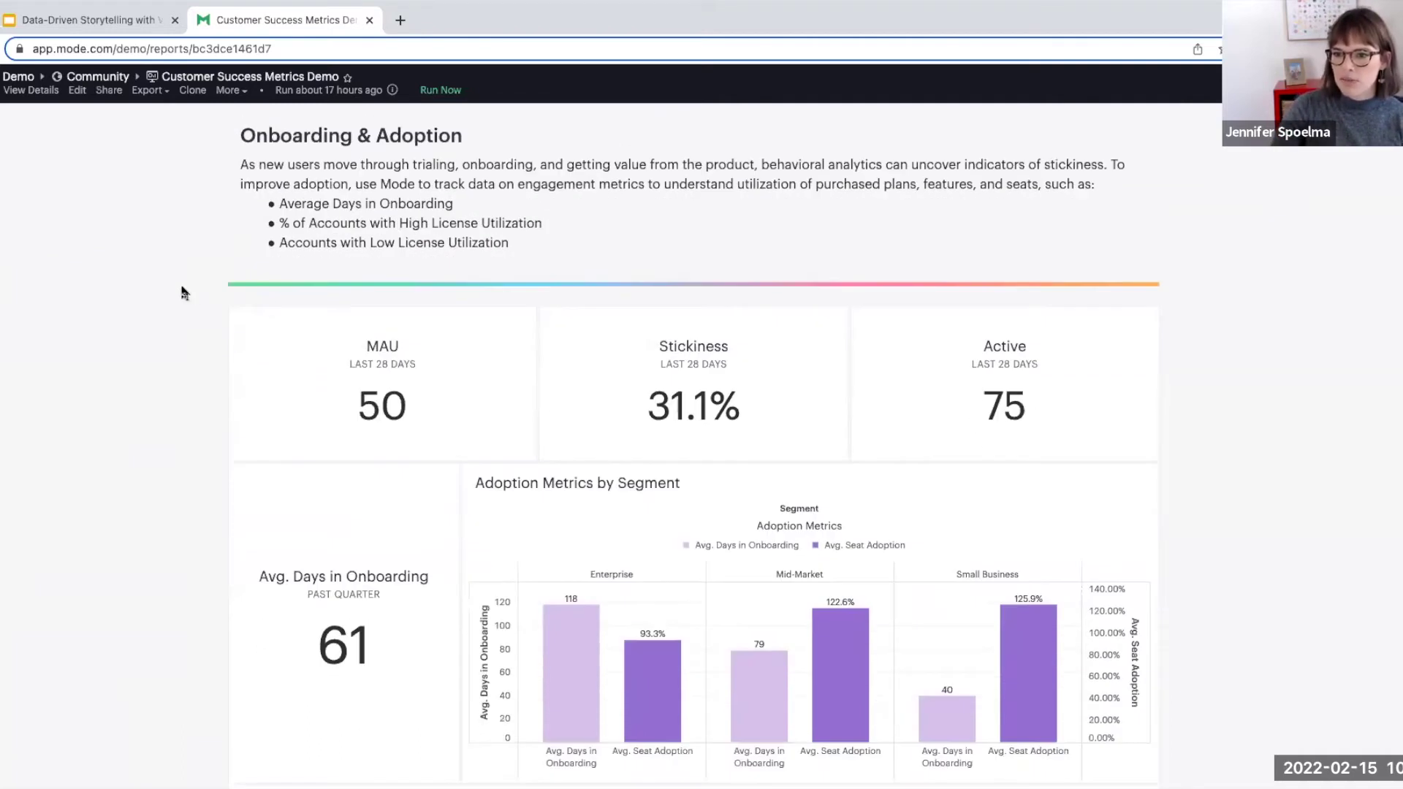
pyautogui.scroll(3, 184, 292)
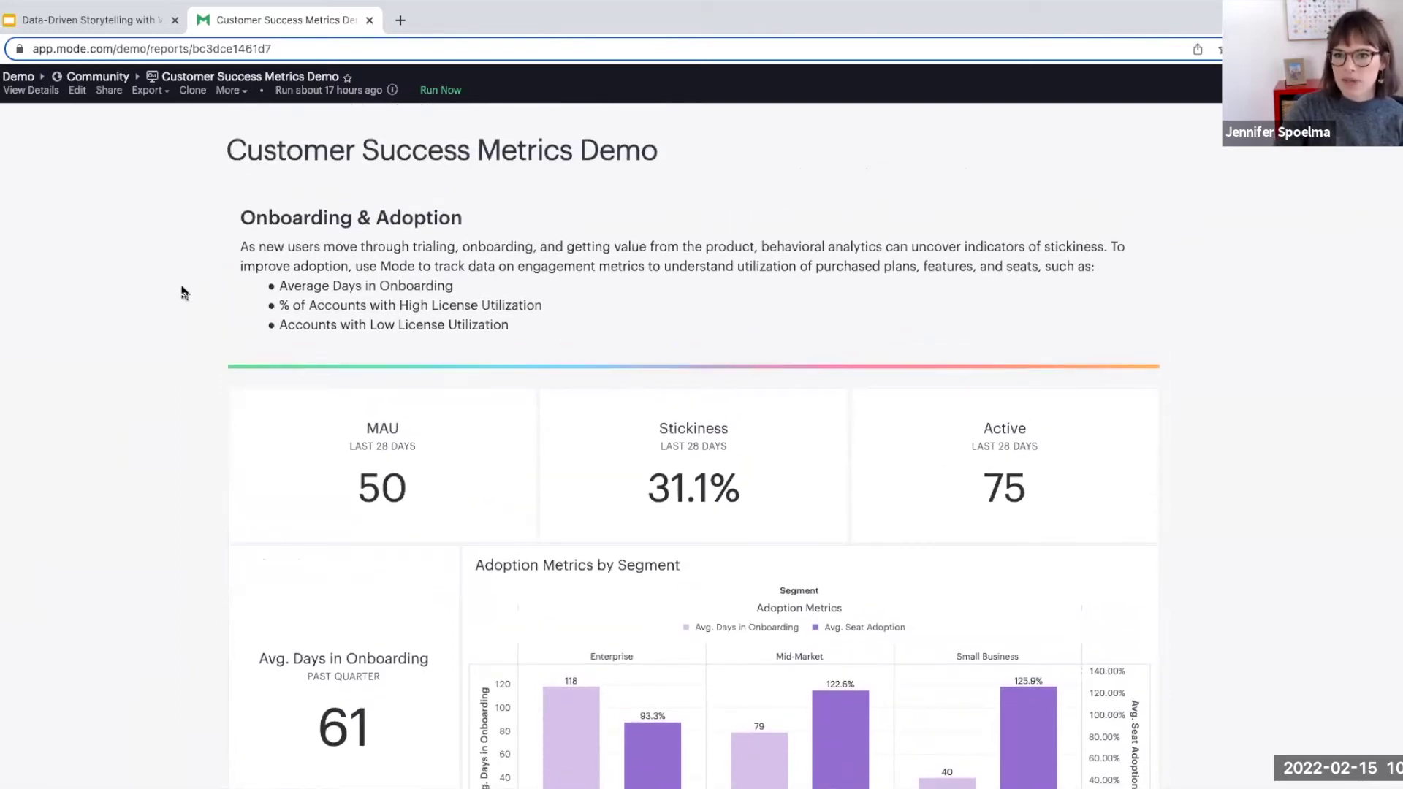
pyautogui.scroll(-3, 184, 292)
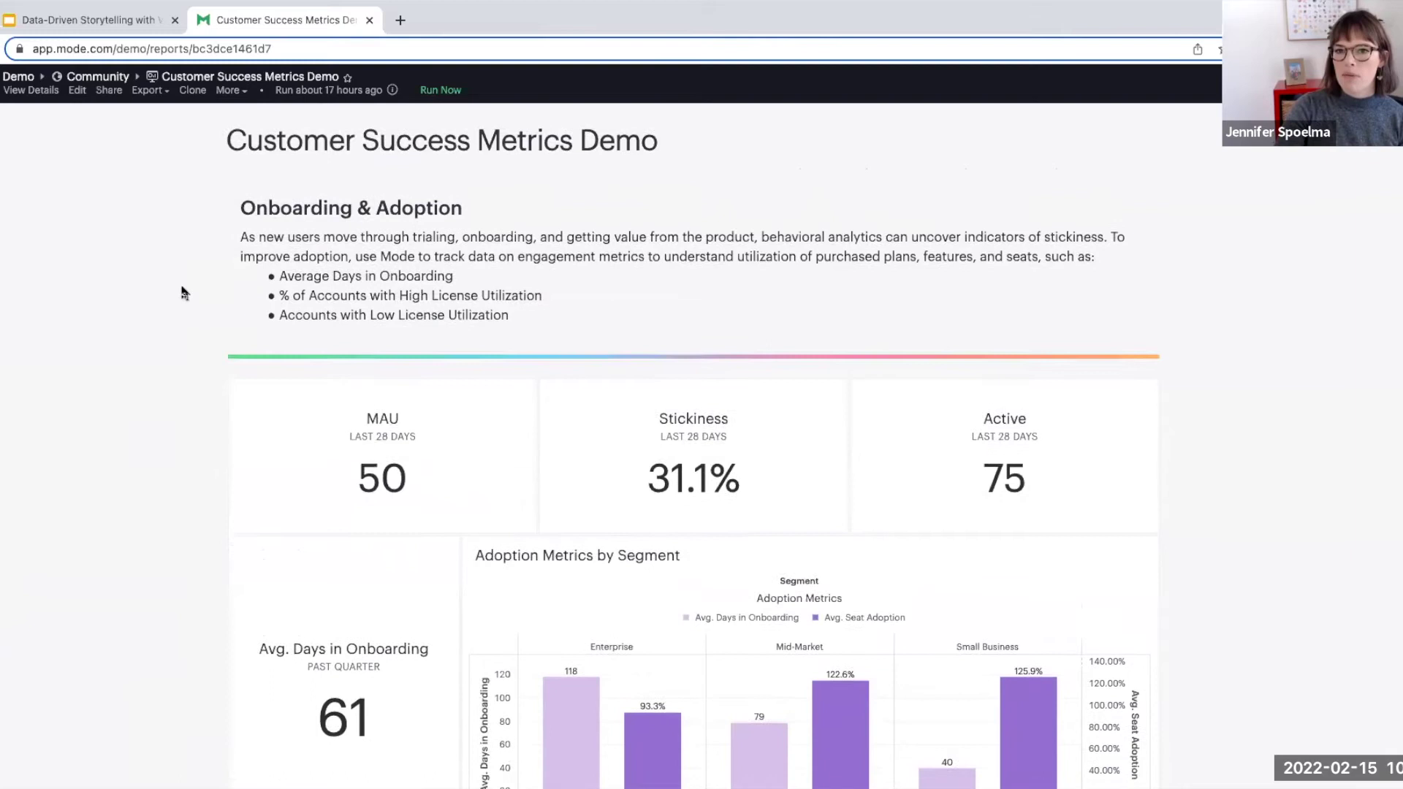
pyautogui.scroll(1, 184, 292)
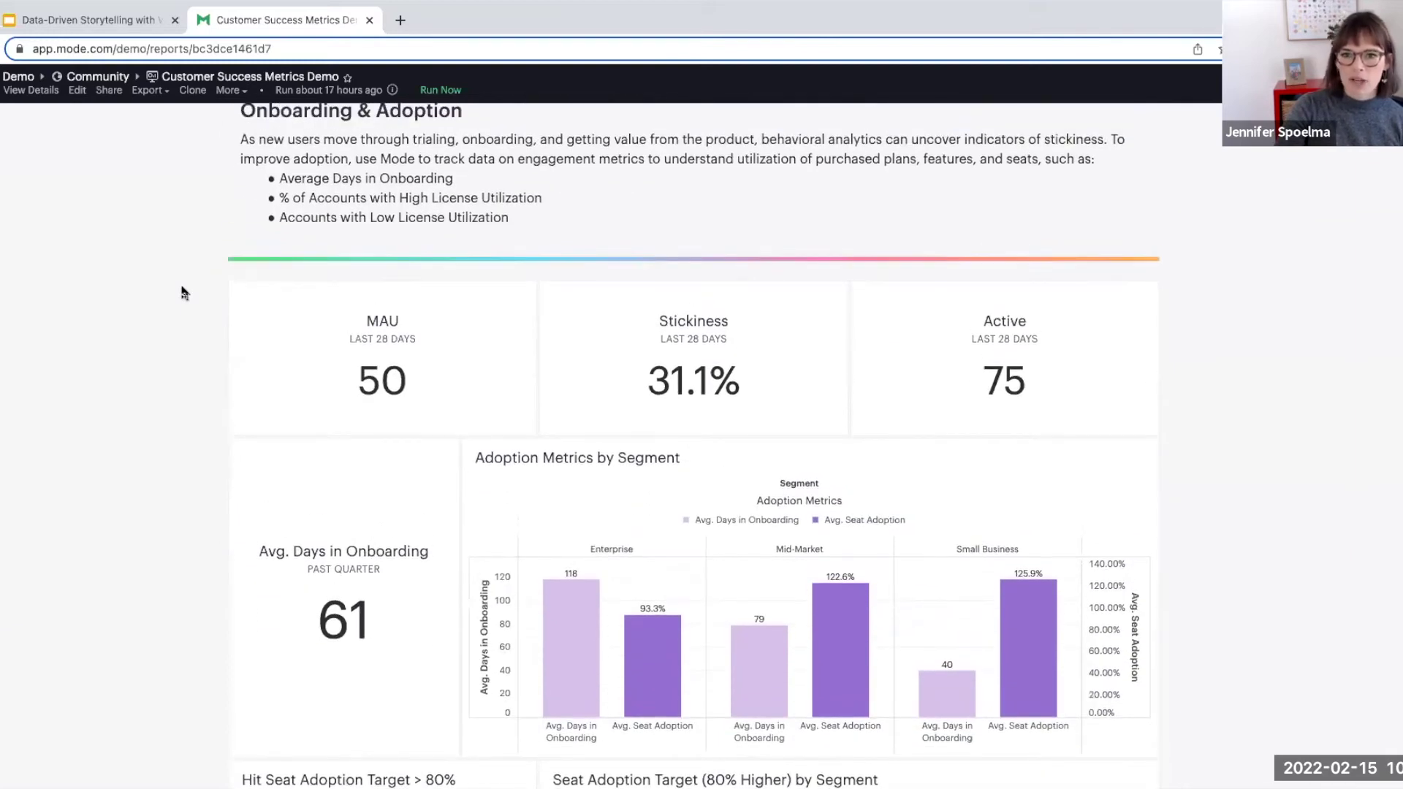
pyautogui.scroll(-2, 184, 292)
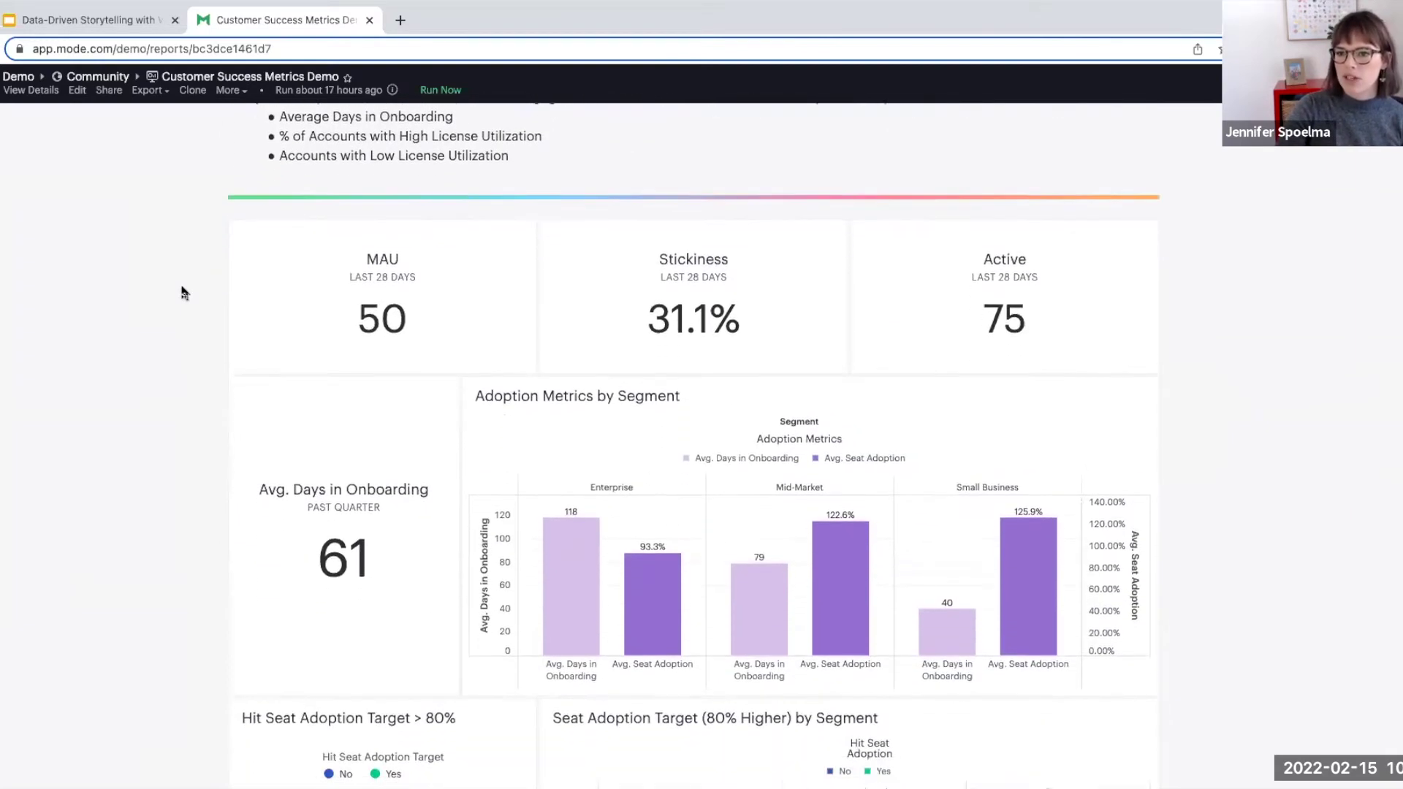
pyautogui.scroll(-1, 184, 292)
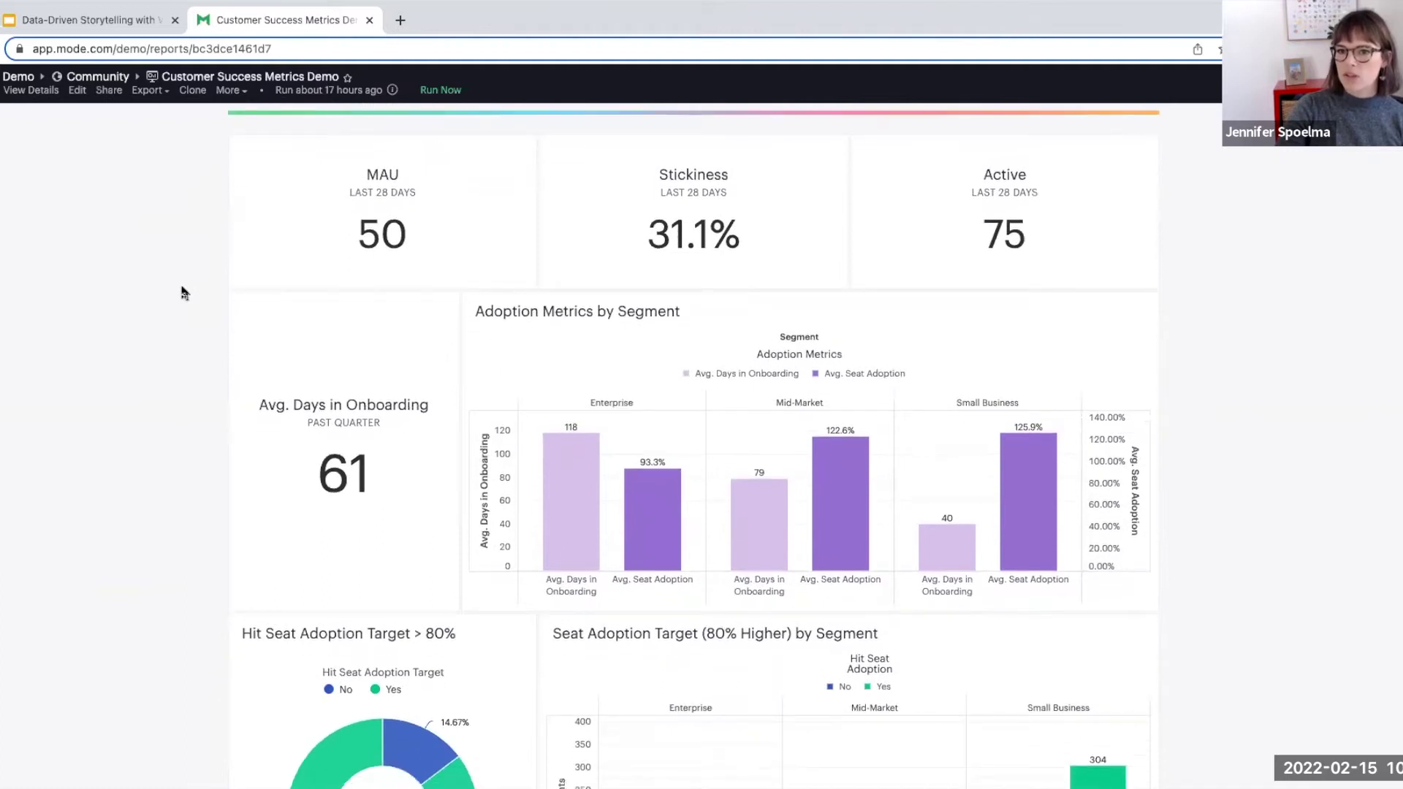
pyautogui.scroll(-1, 184, 292)
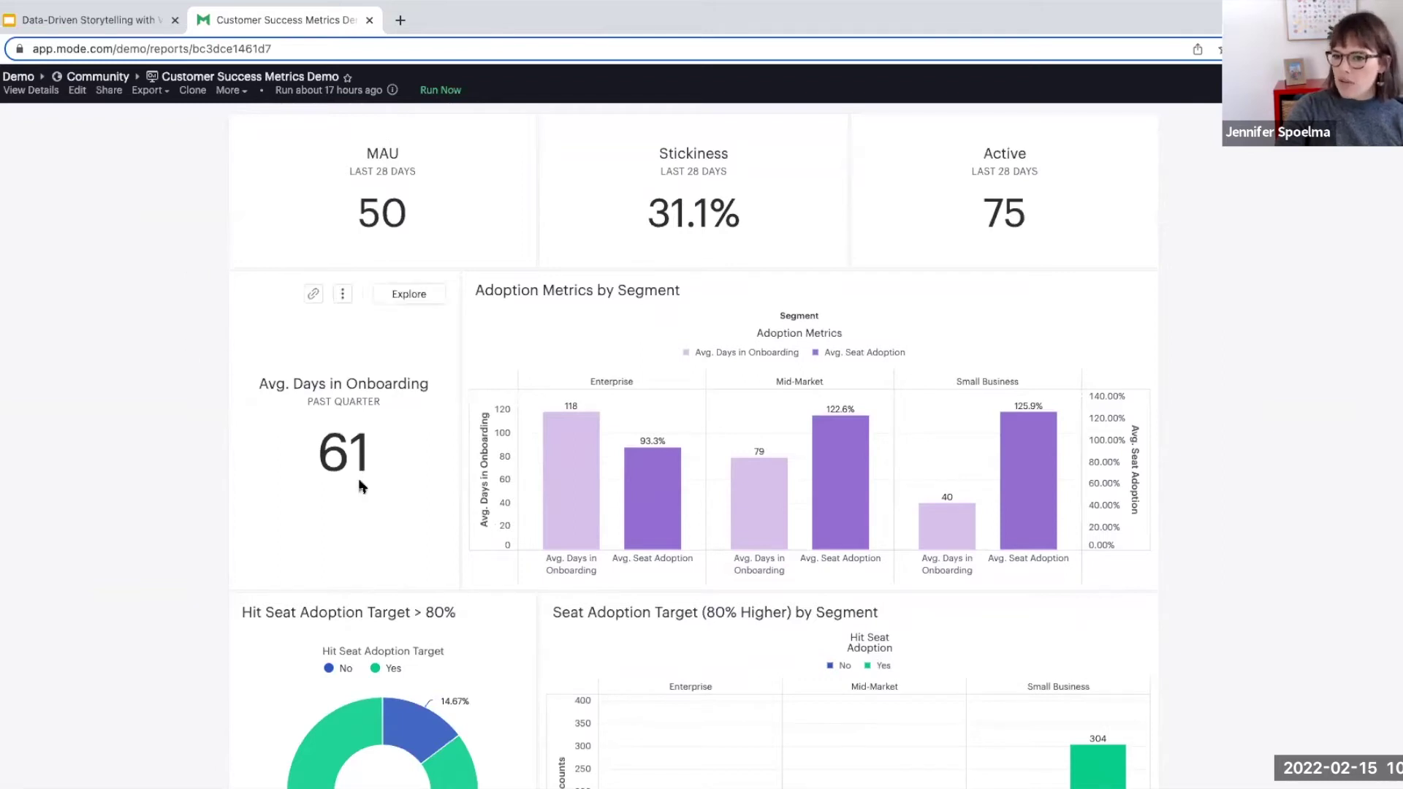
pyautogui.scroll(-1, 401, 486)
pyautogui.scroll(-3, 401, 488)
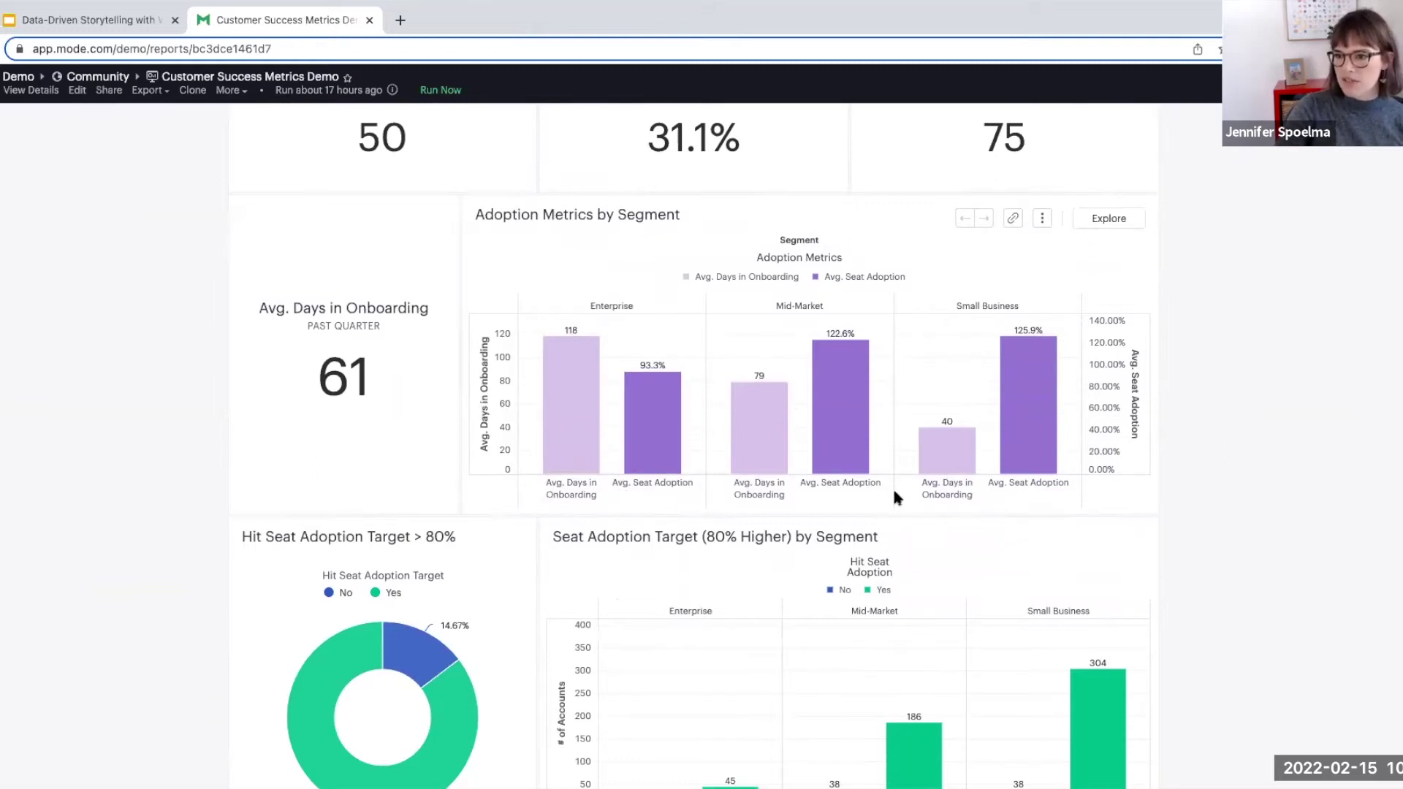
# Review the seat adoption target charts, the Onboarding Customers List and the NPS Feedback section.
pyautogui.scroll(-4, 879, 517)
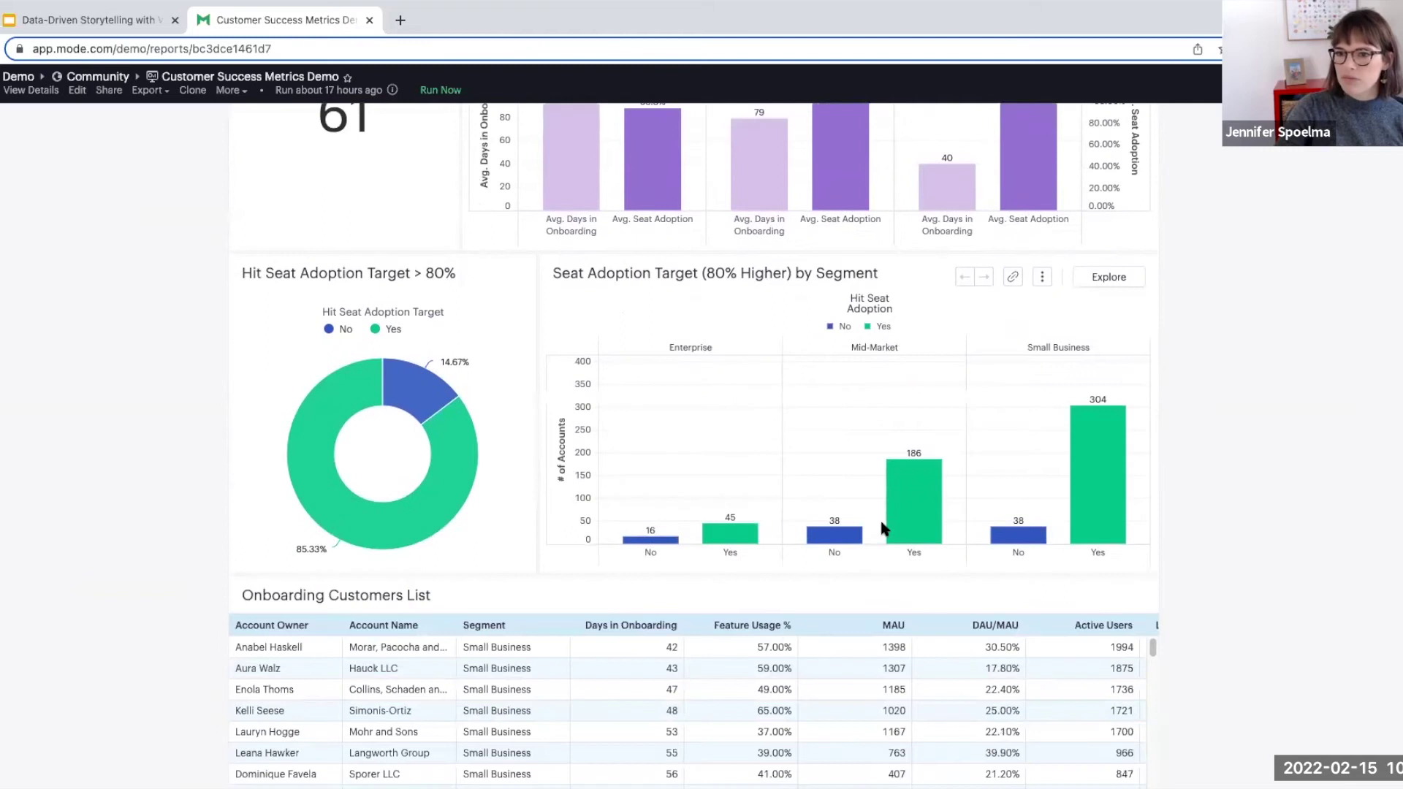
pyautogui.scroll(-1, 881, 528)
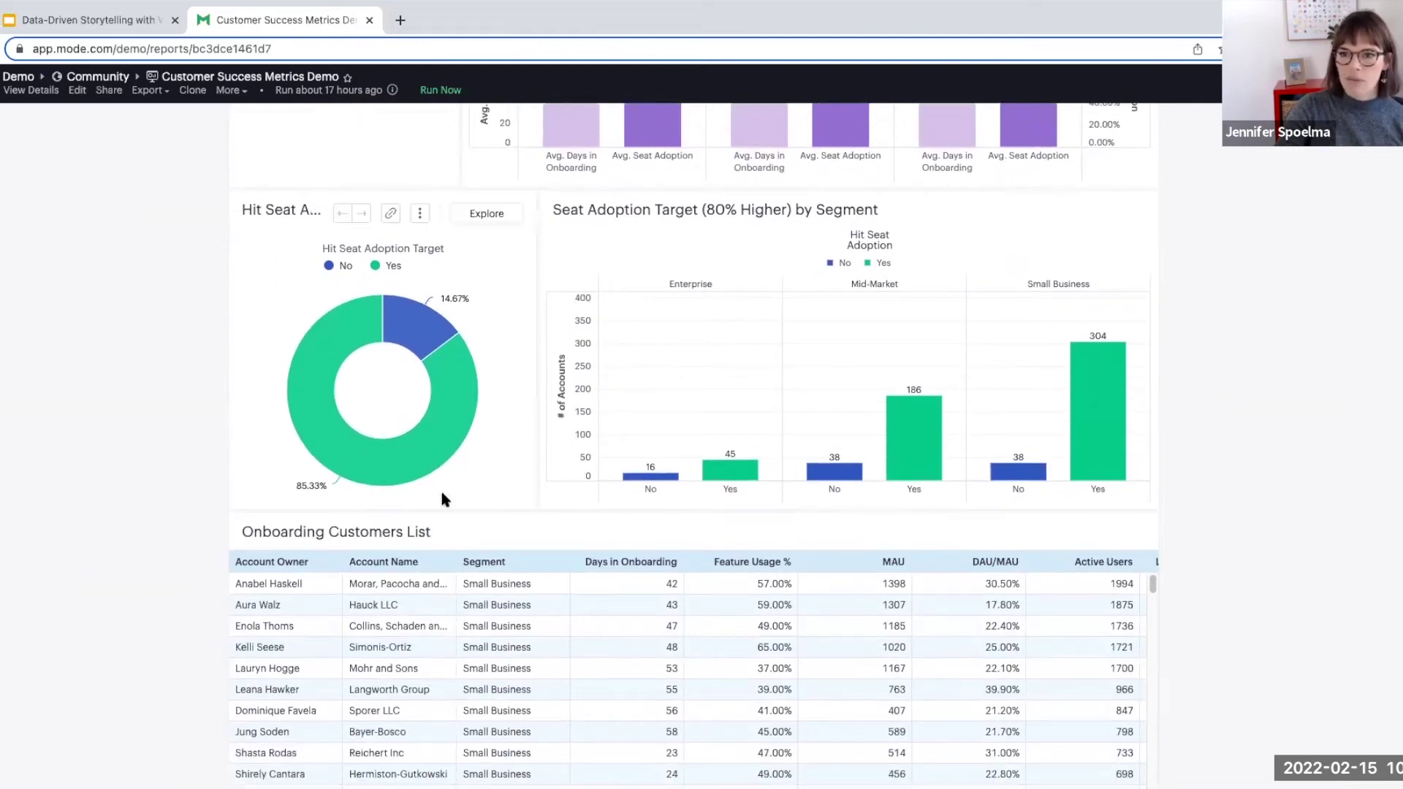
pyautogui.scroll(-1, 182, 540)
pyautogui.scroll(-6, 181, 546)
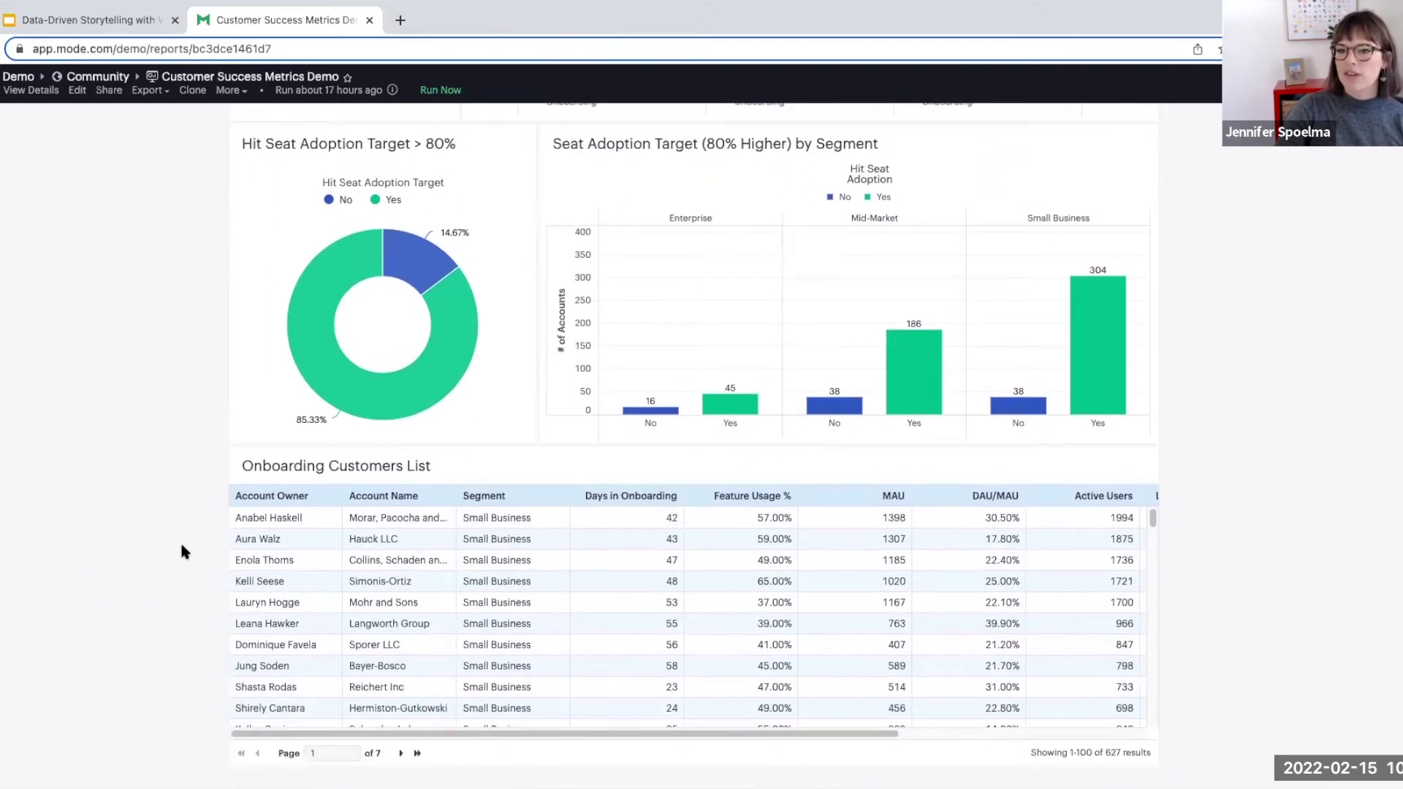
pyautogui.scroll(-4, 182, 552)
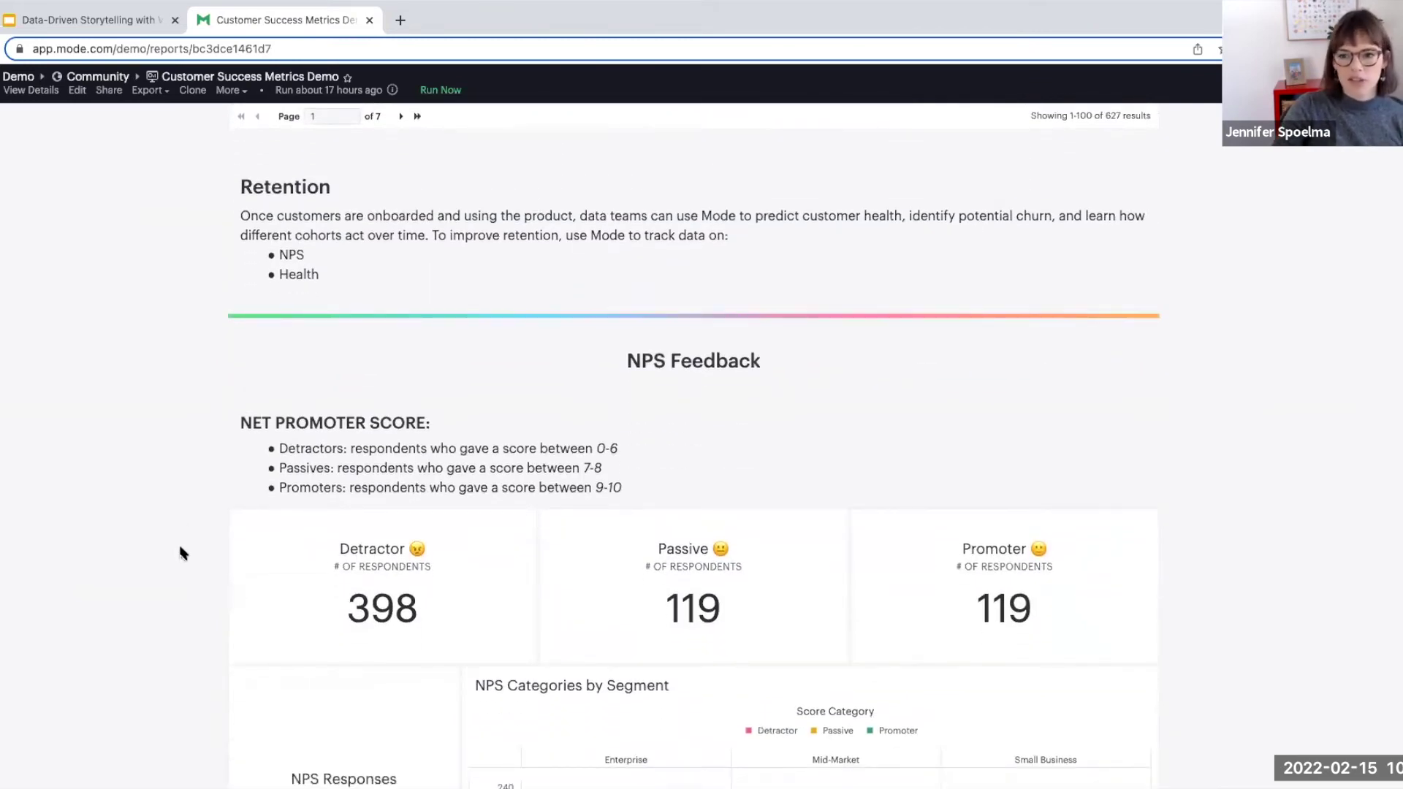
pyautogui.scroll(-1, 182, 553)
pyautogui.scroll(-2, 183, 553)
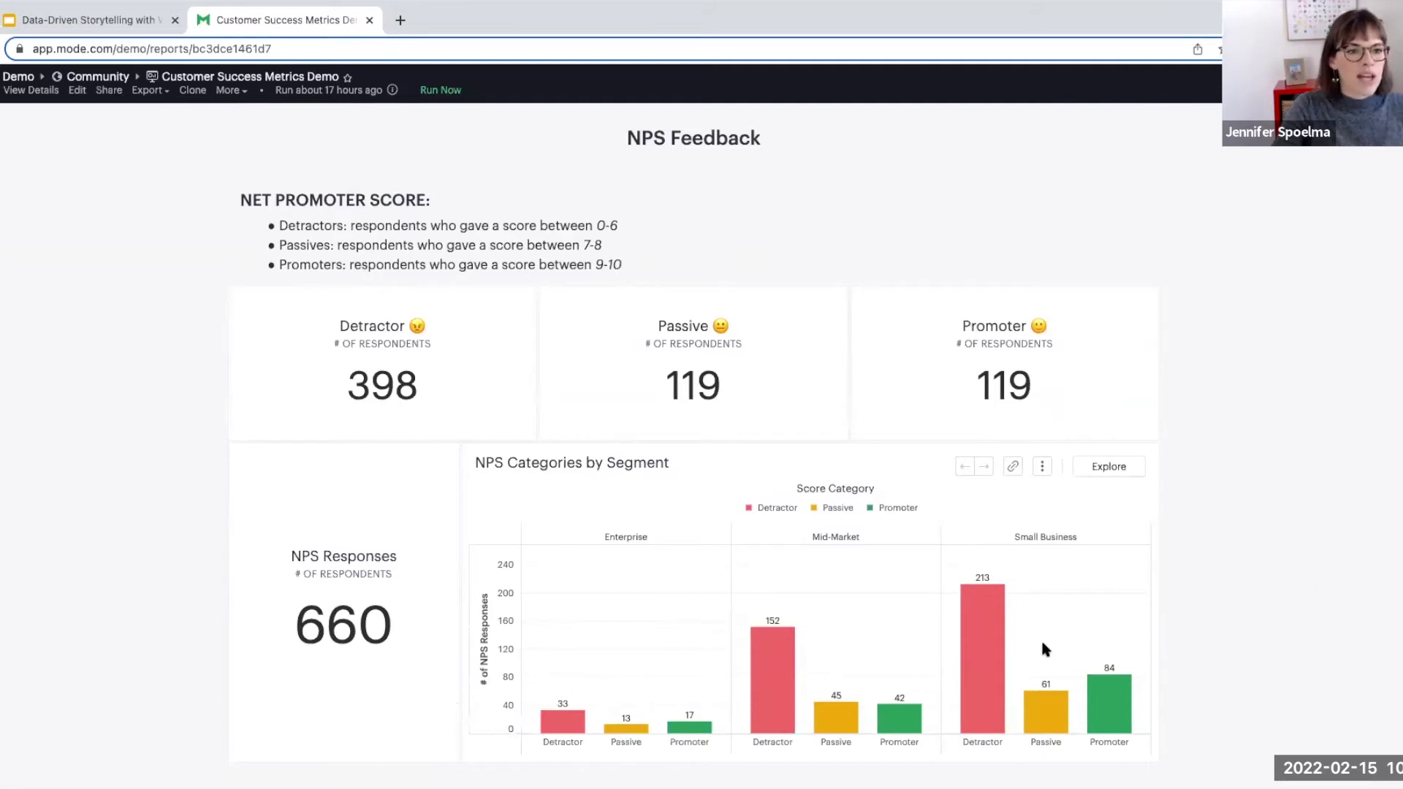
# Return to the Adoption Metrics by Segment chart and compare onboarding days and seat adoption across the segments.
pyautogui.scroll(10, 1082, 632)
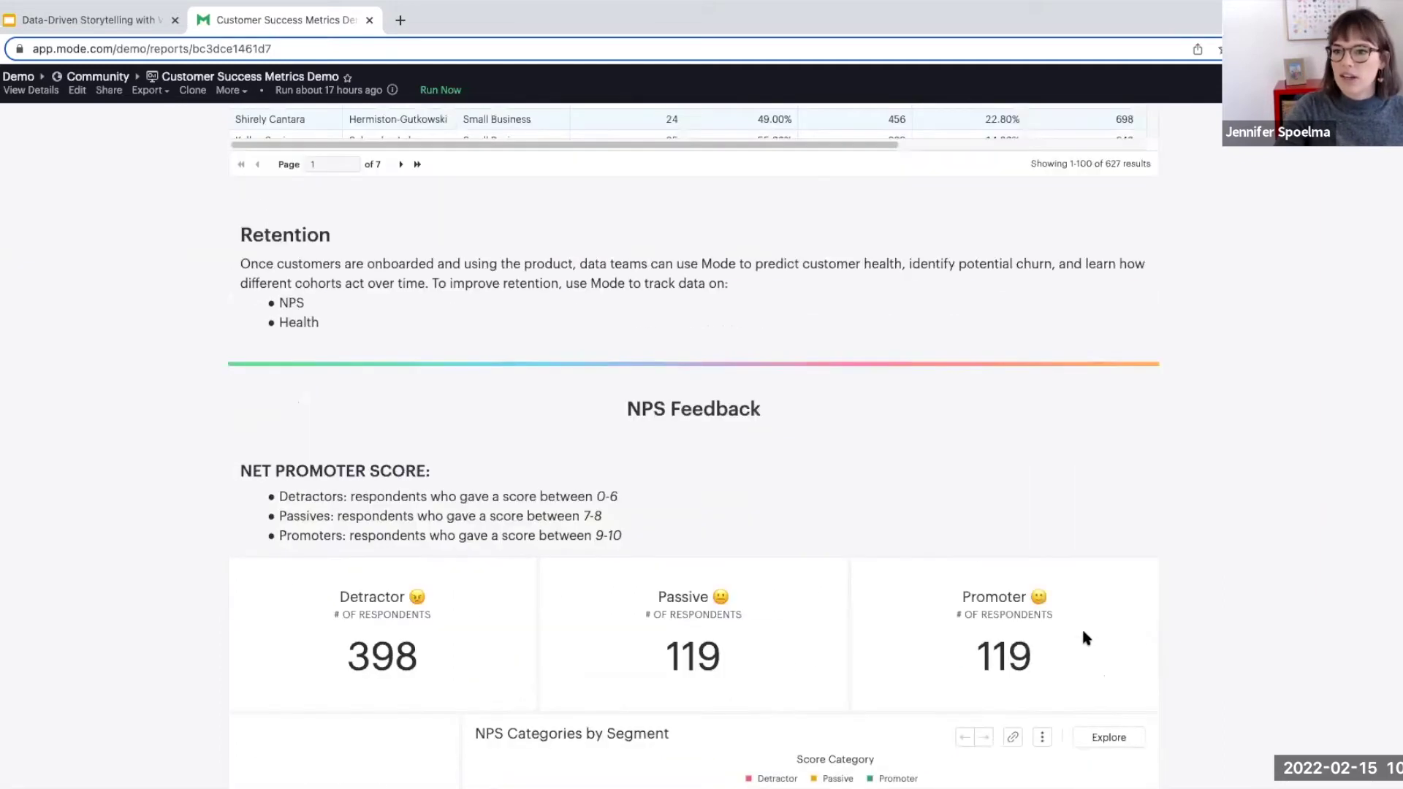
pyautogui.scroll(8, 1083, 636)
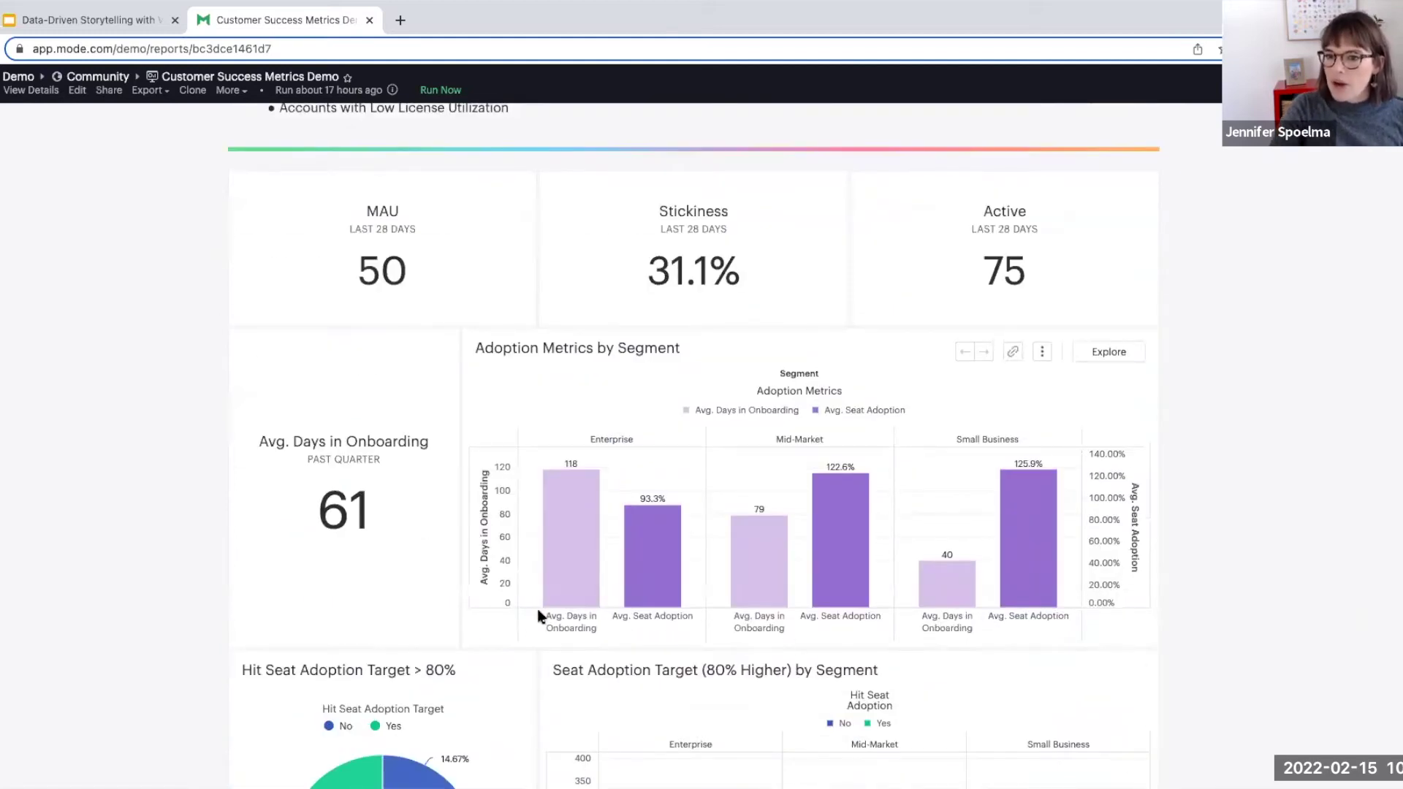
pyautogui.moveTo(577, 596)
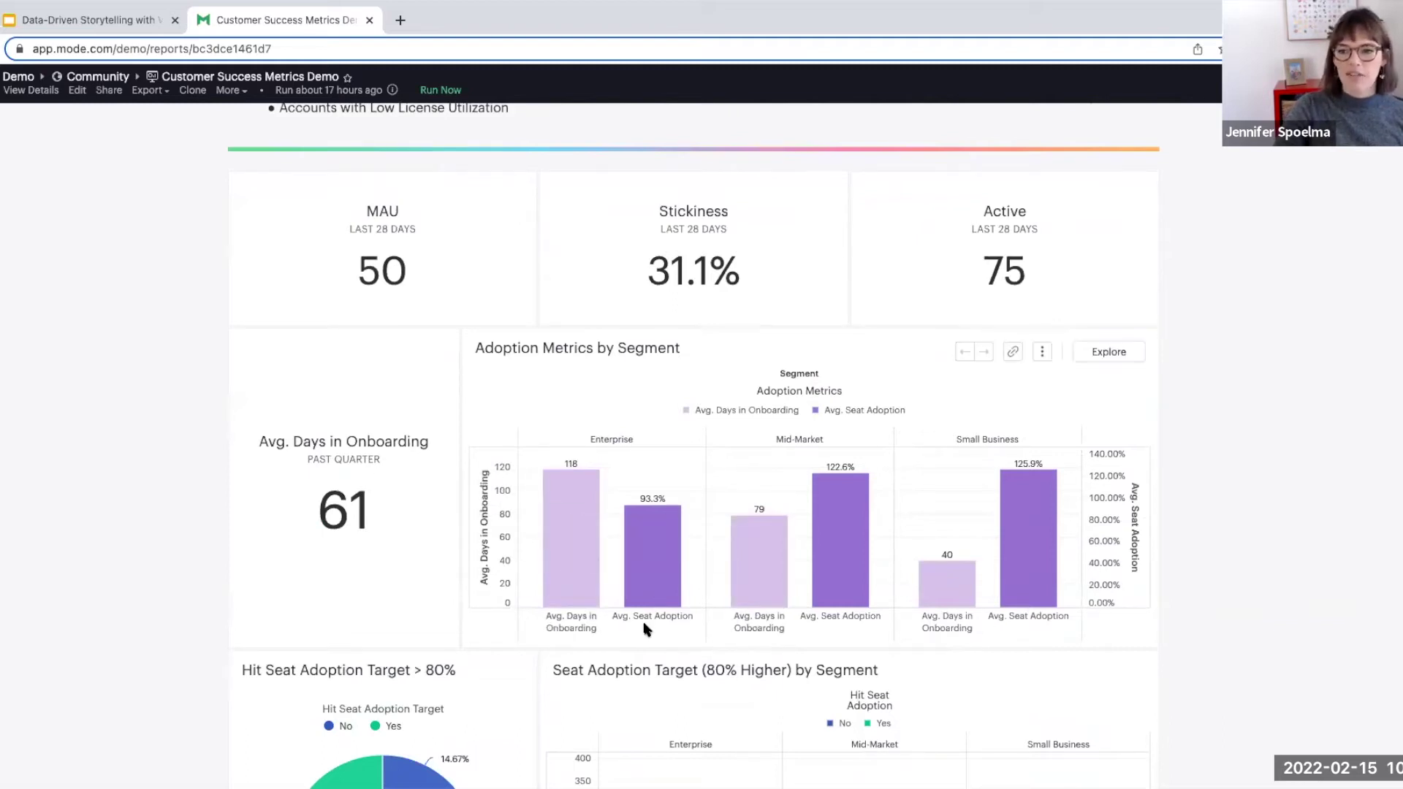
pyautogui.moveTo(823, 587)
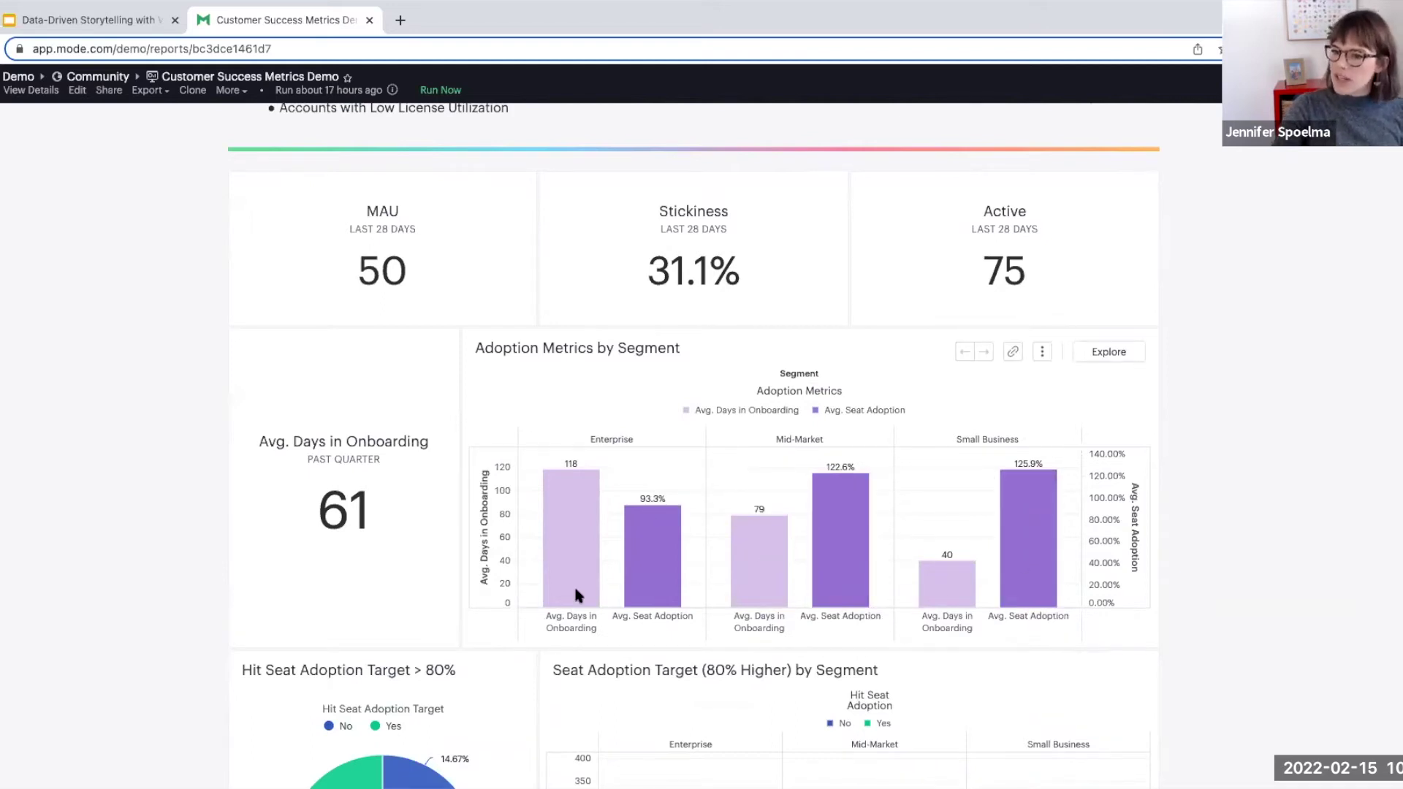
# Compare detractors, passives and promoters across the segments in the NPS Categories by Segment chart.
pyautogui.scroll(-9, 219, 618)
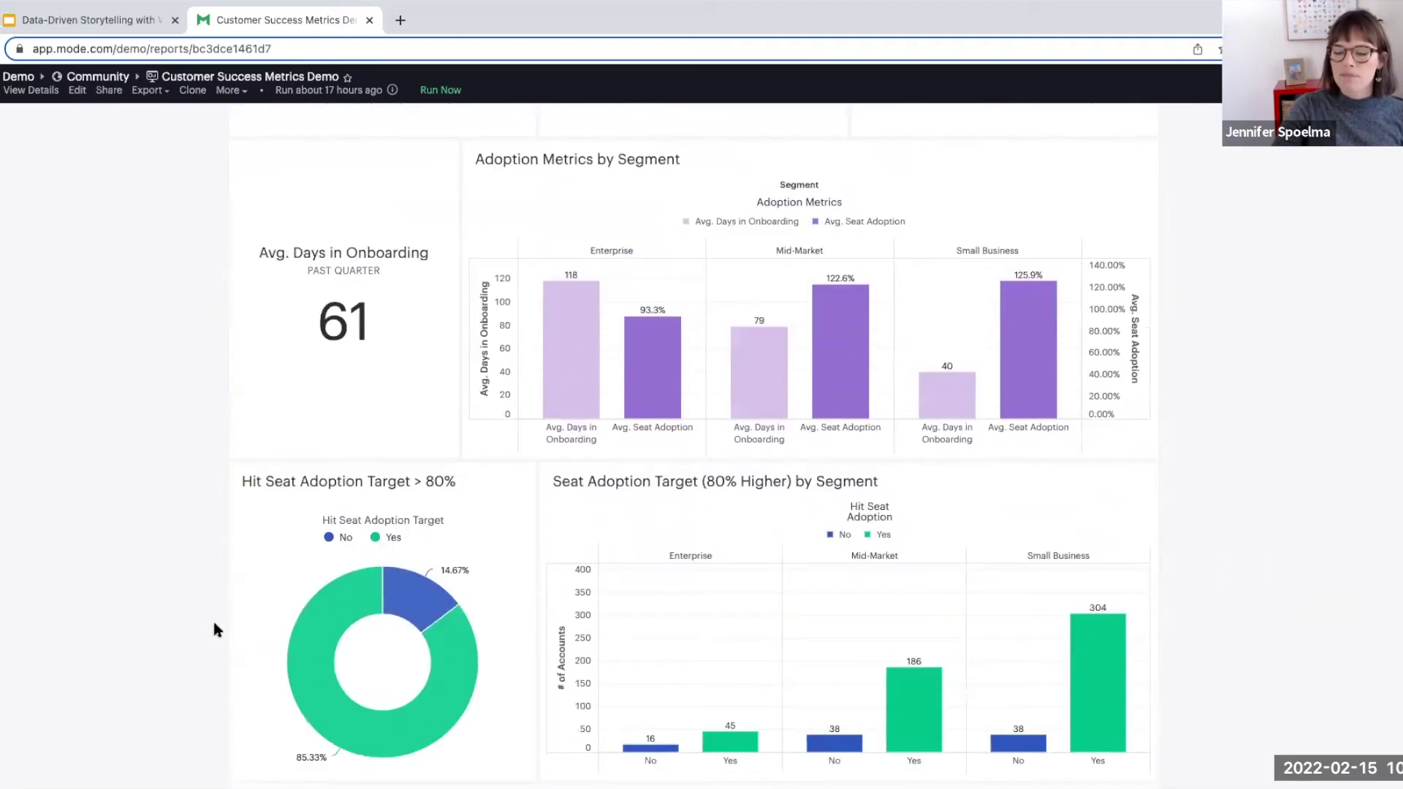
pyautogui.scroll(-10, 214, 630)
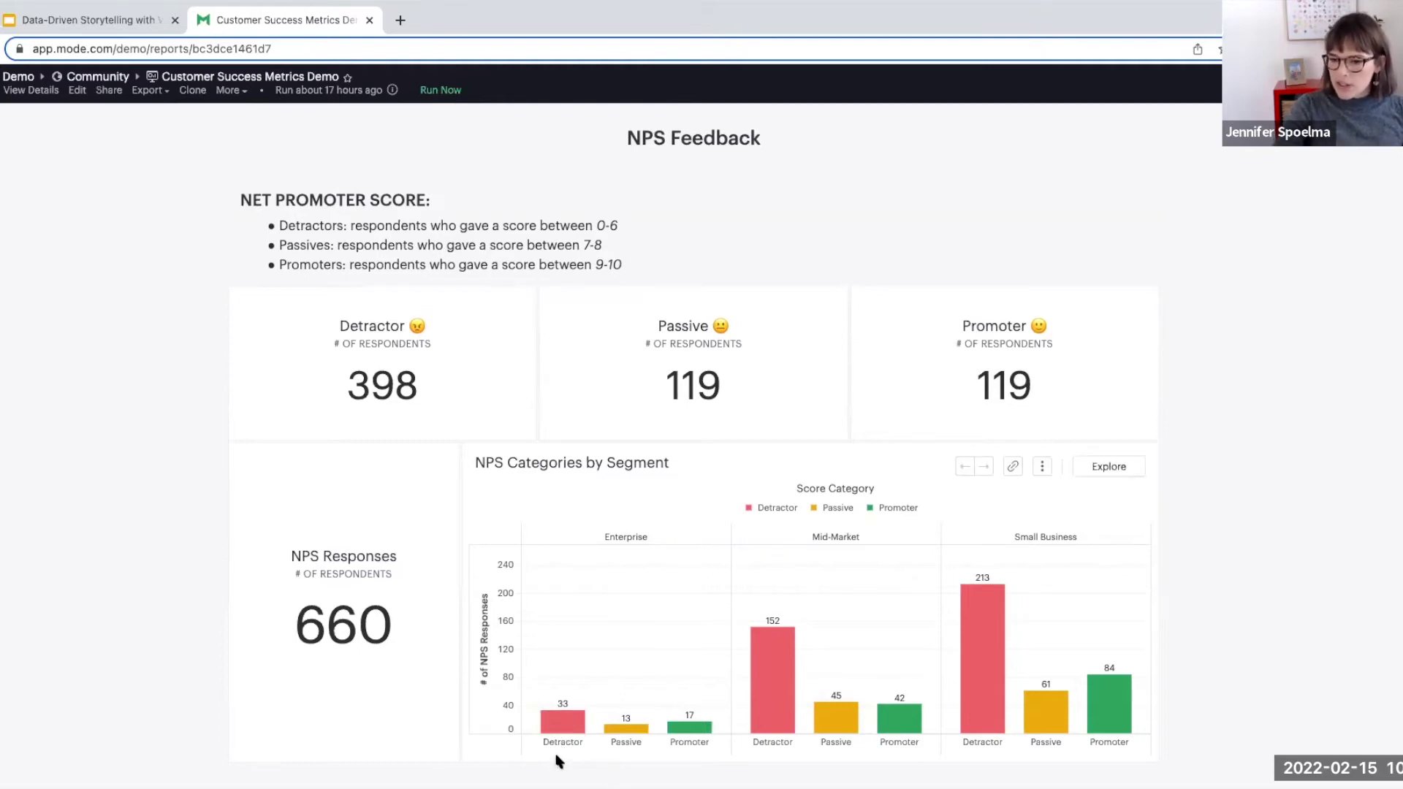
pyautogui.moveTo(563, 725)
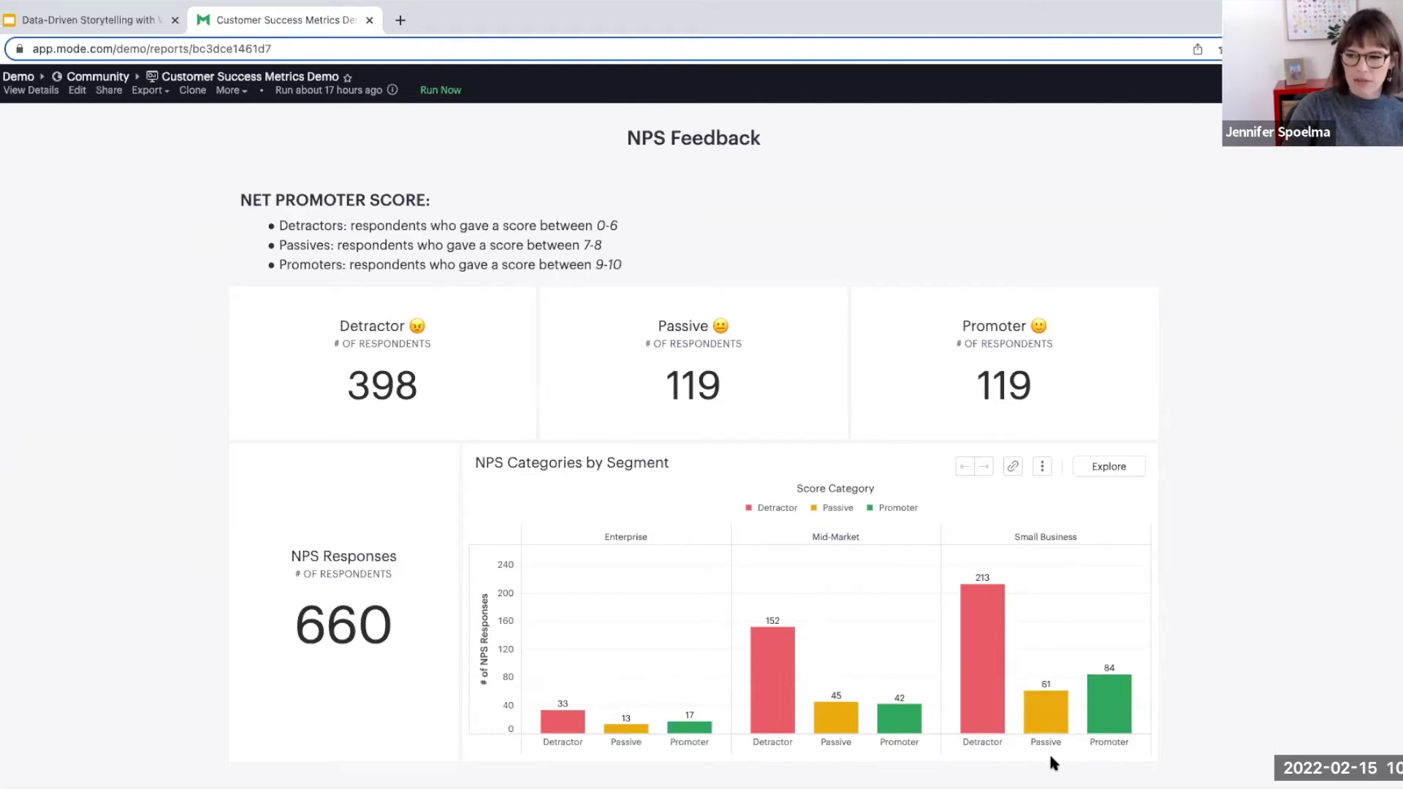
pyautogui.moveTo(987, 732)
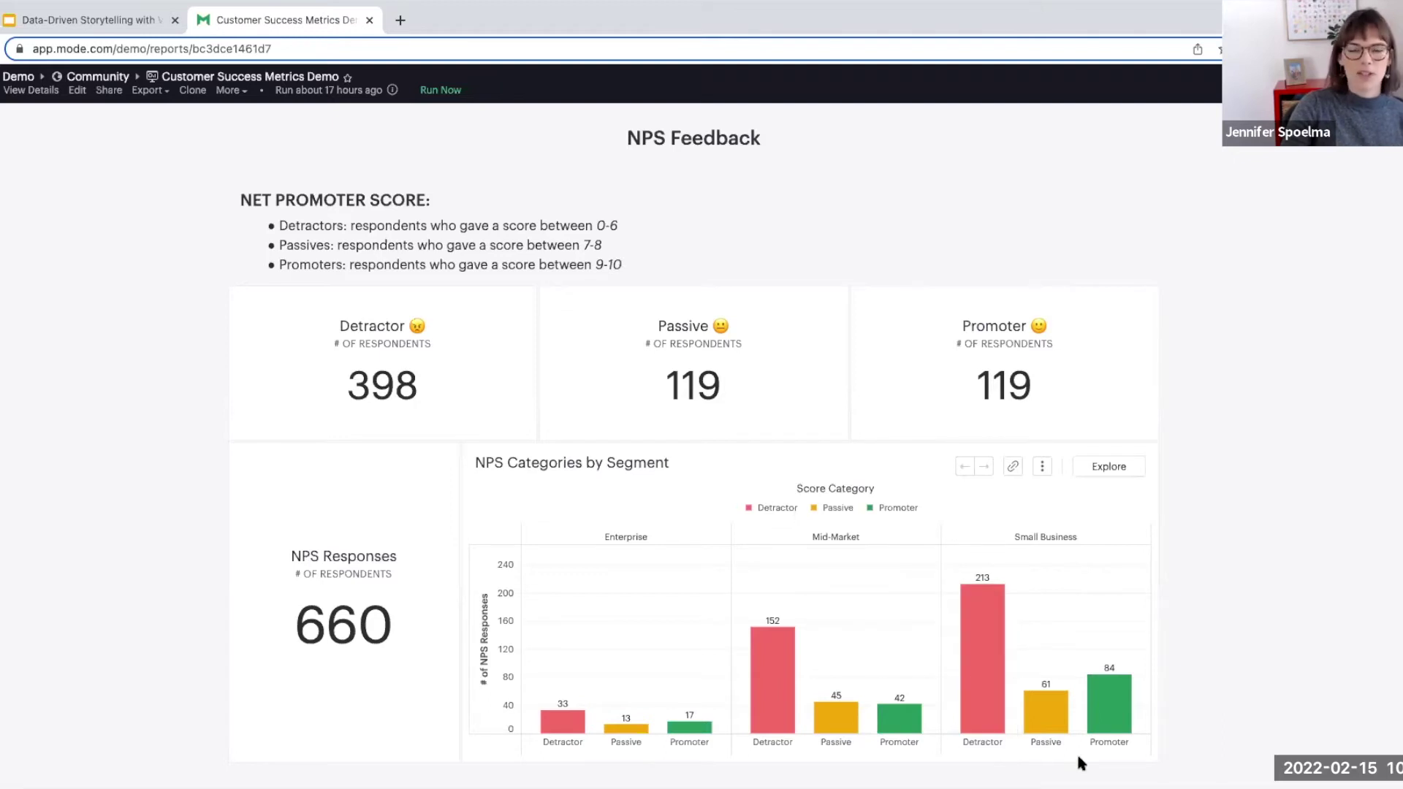
pyautogui.moveTo(789, 719)
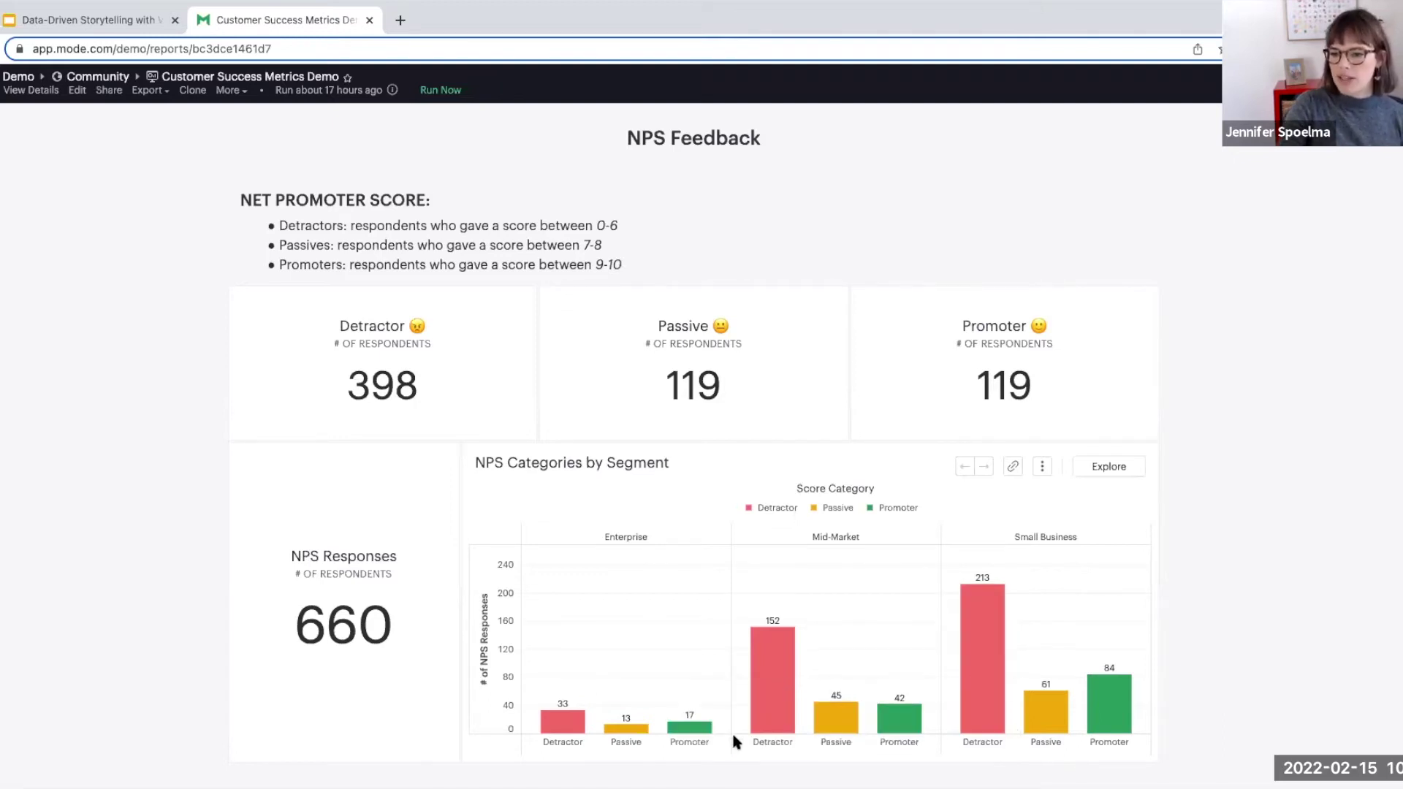
# Open the NPS Categories by Segment chart for exploration and inspect its Small Business promoter and detractor bars.
pyautogui.click(1123, 469)
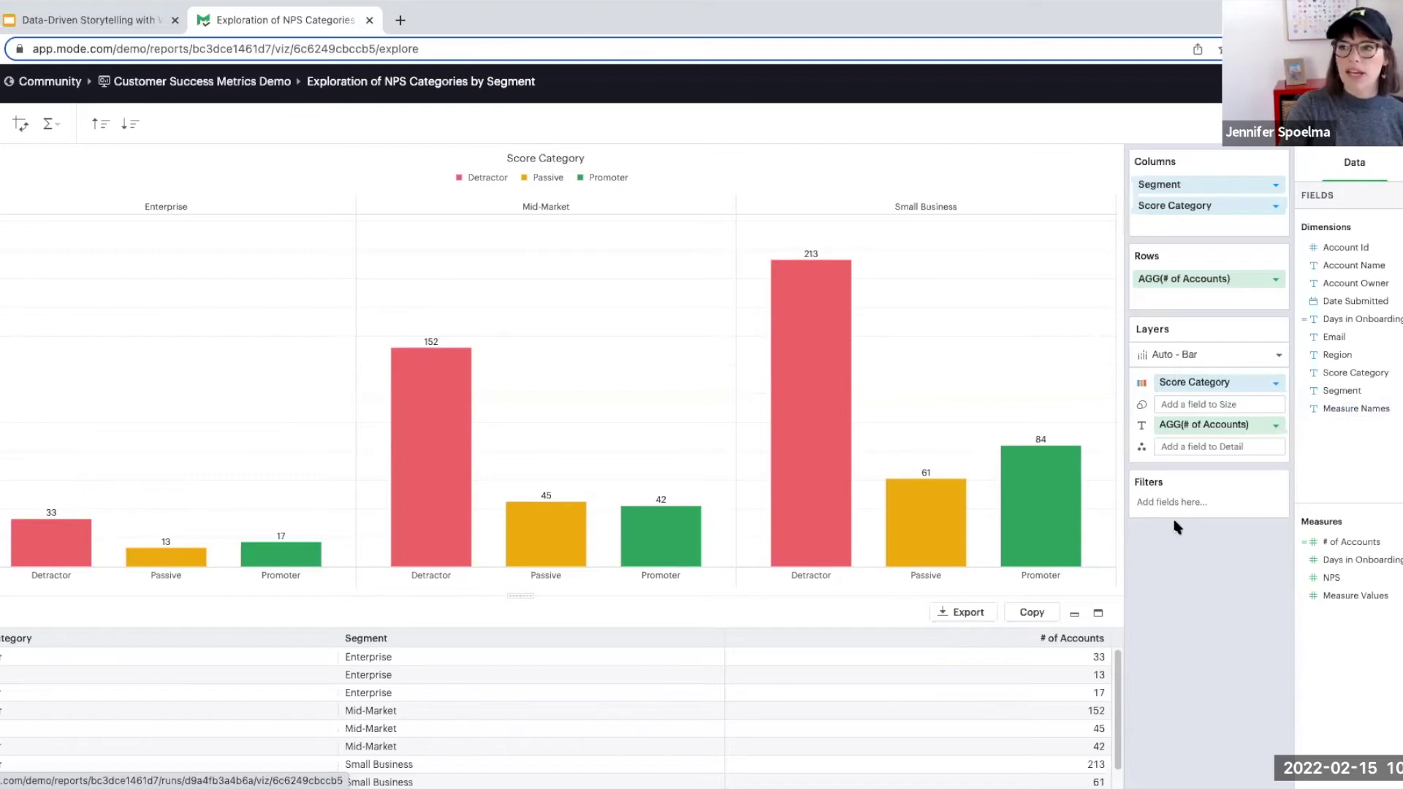
pyautogui.moveTo(1076, 516)
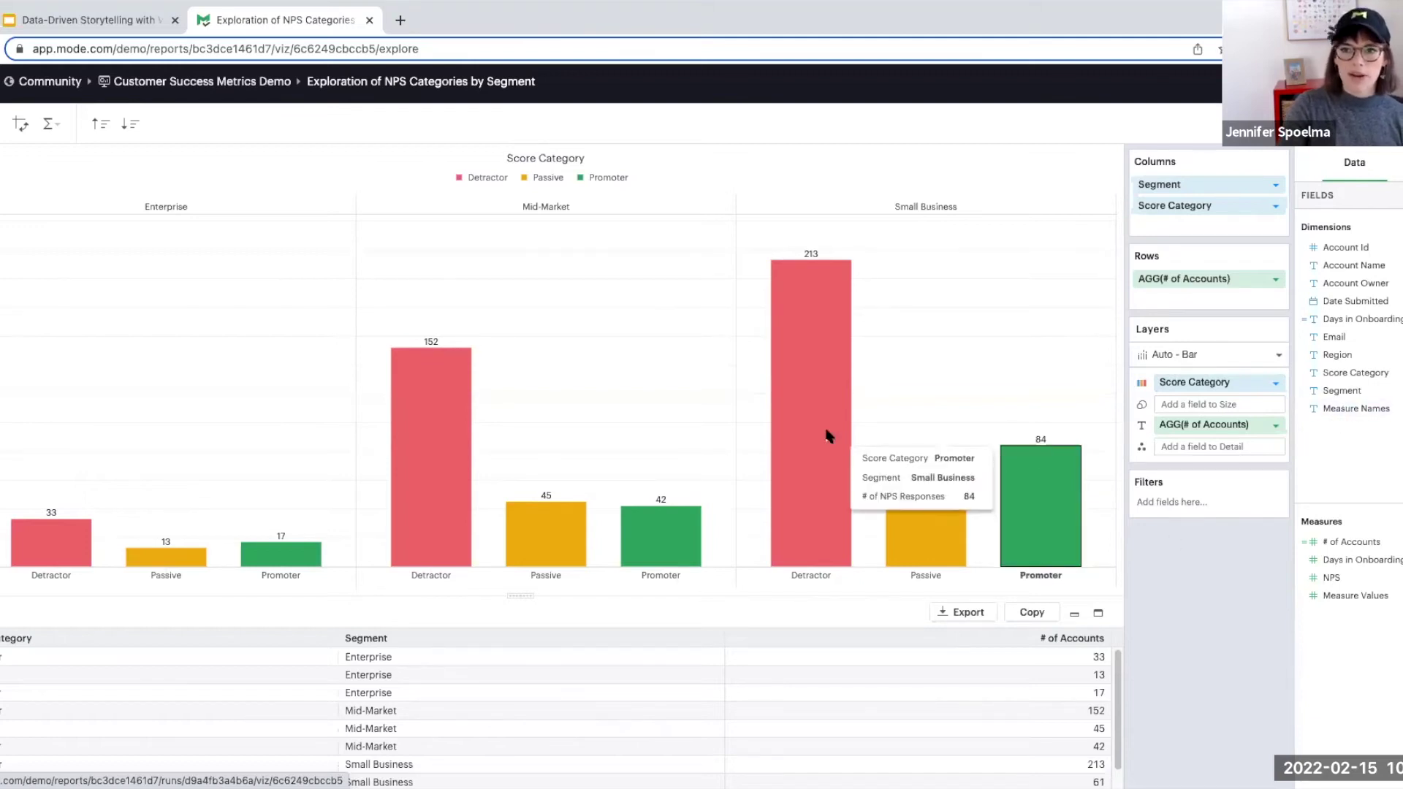
pyautogui.moveTo(813, 422)
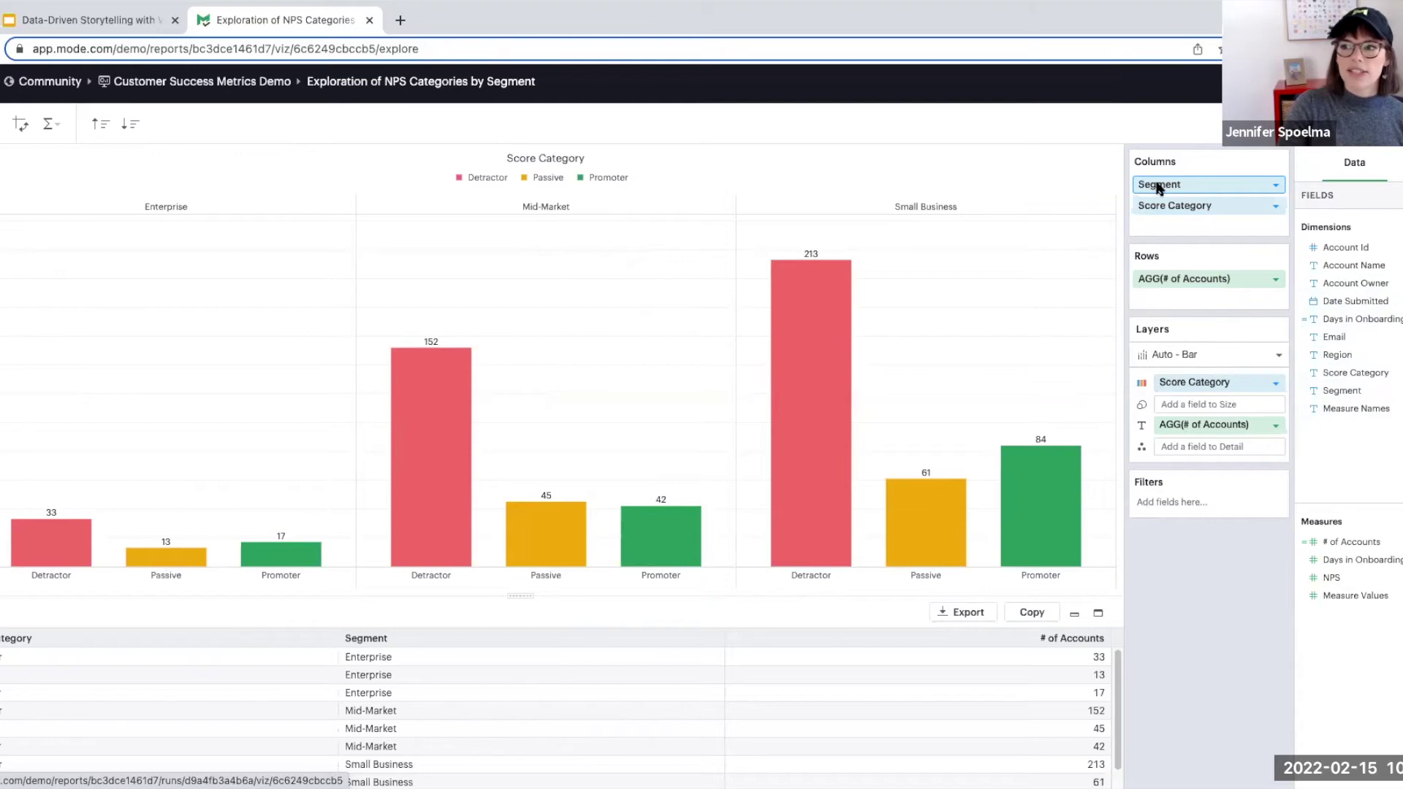
# Swap Segment for Account Owner in the chart's columns to compare NPS responses per owner, and put Segment back.
pyautogui.moveTo(1164, 187)
pyautogui.mouseDown()
pyautogui.moveTo(1323, 252)
pyautogui.moveTo(1178, 178)
pyautogui.mouseUp()
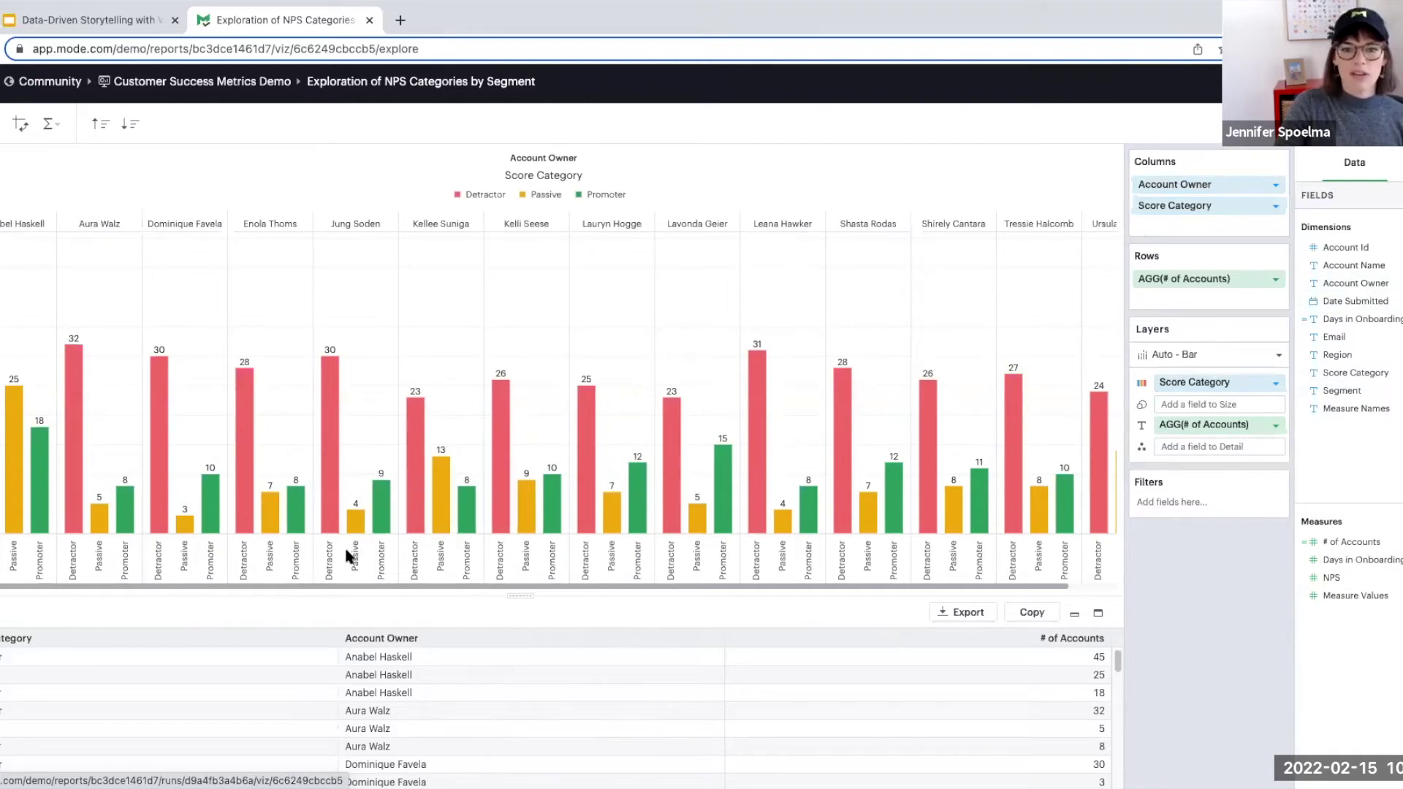
pyautogui.moveTo(12, 494)
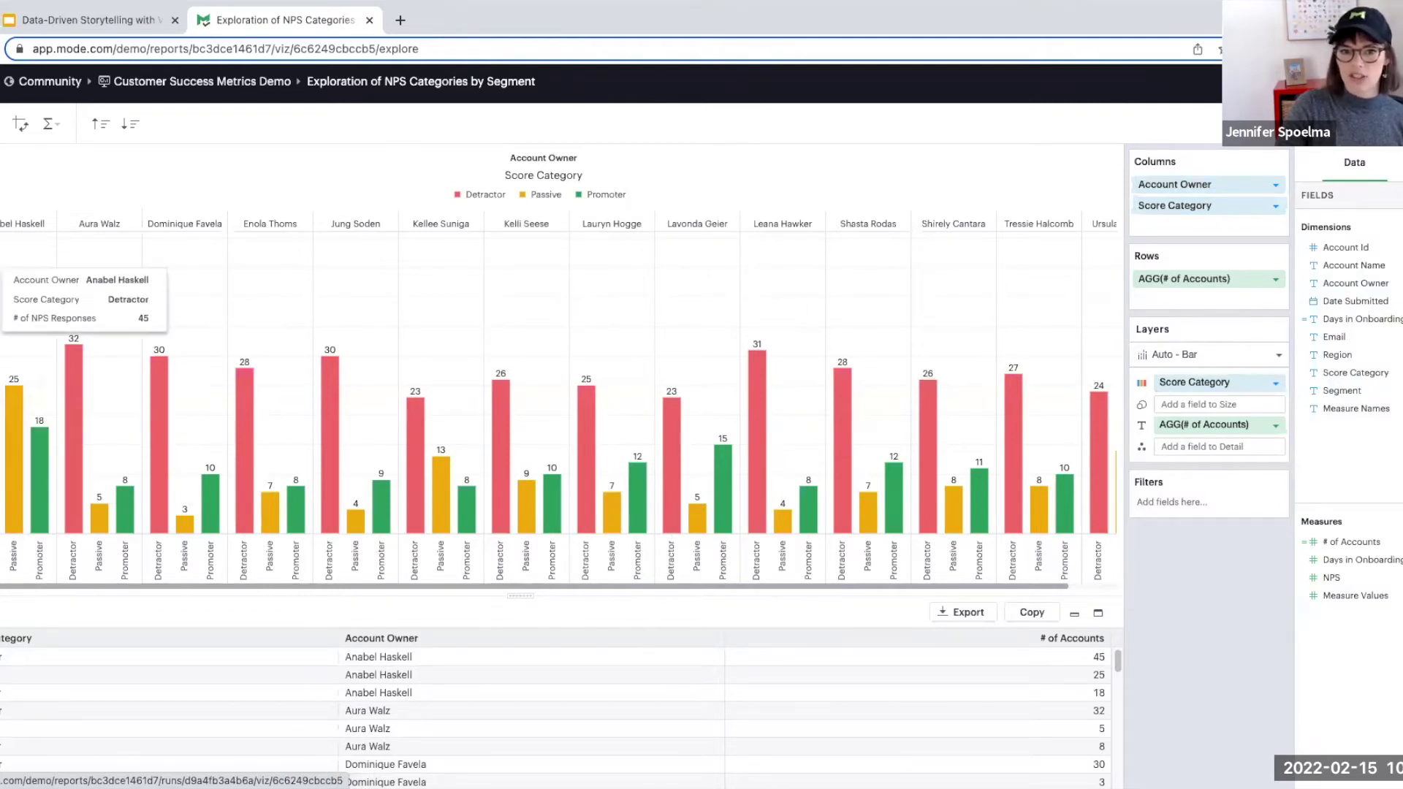
pyautogui.moveTo(38, 523)
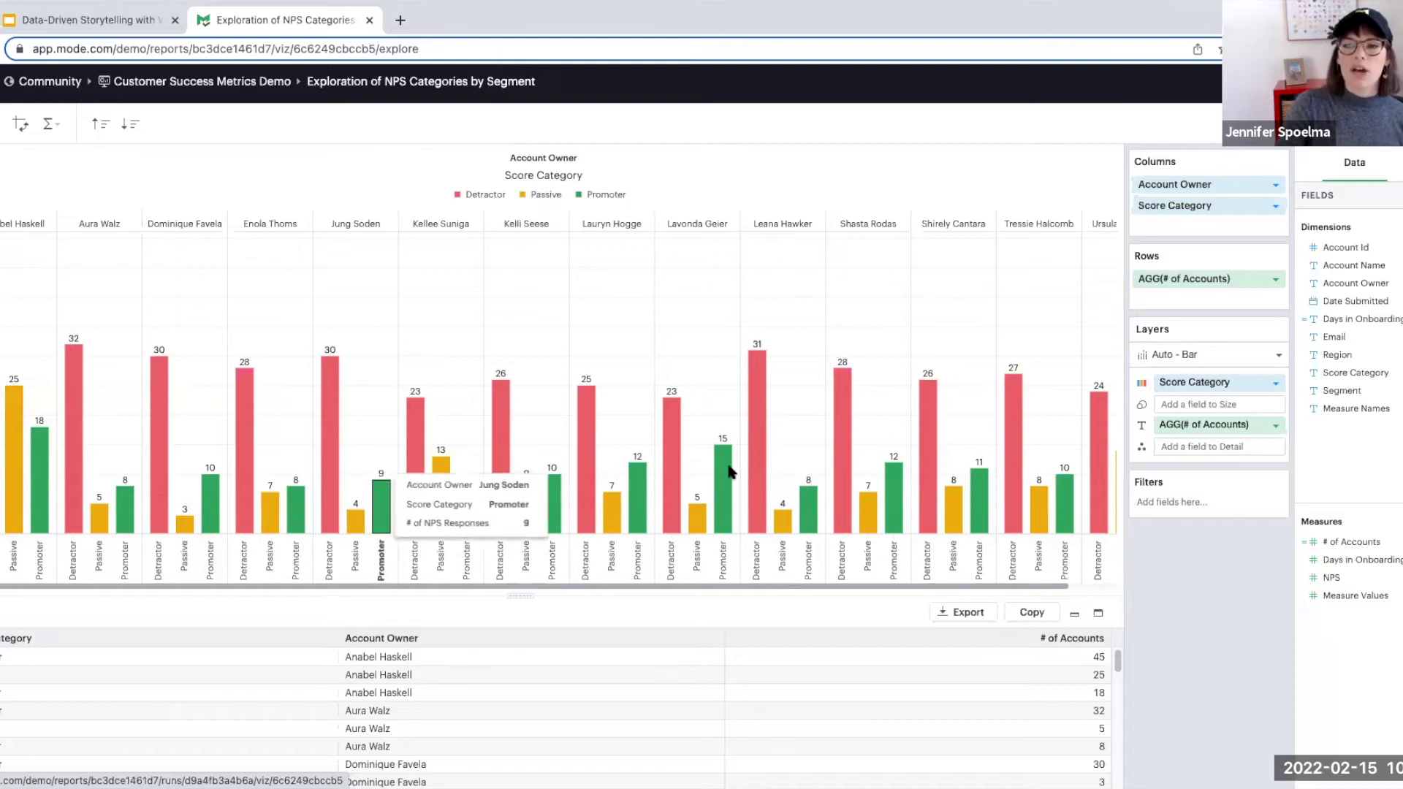
pyautogui.moveTo(1179, 182)
pyautogui.mouseDown()
pyautogui.moveTo(1356, 311)
pyautogui.moveTo(1355, 388)
pyautogui.moveTo(1200, 178)
pyautogui.moveTo(1202, 192)
pyautogui.mouseUp()
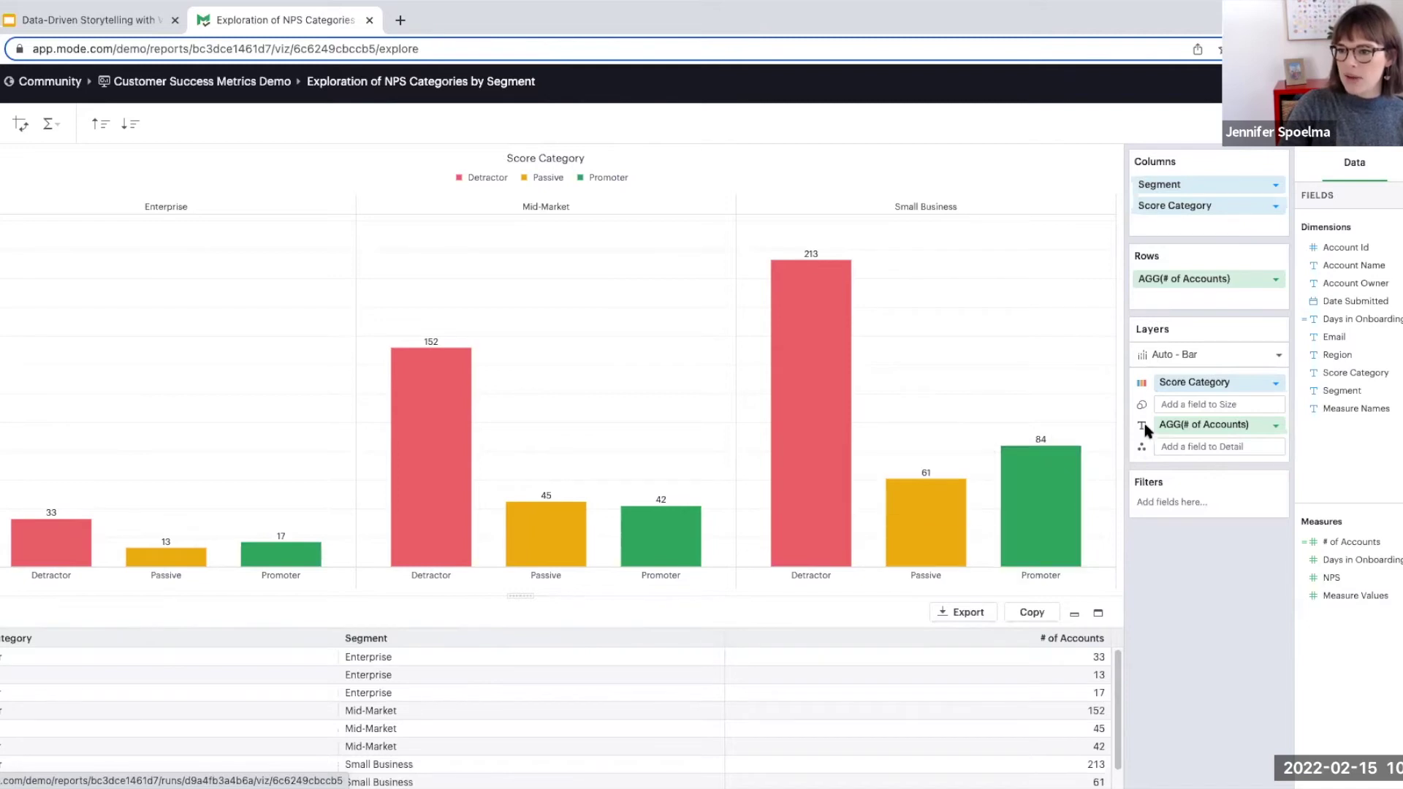
# Apply the Percent of Total quick calculation to the # of Accounts text labels and inspect the bars.
pyautogui.click(1275, 426)
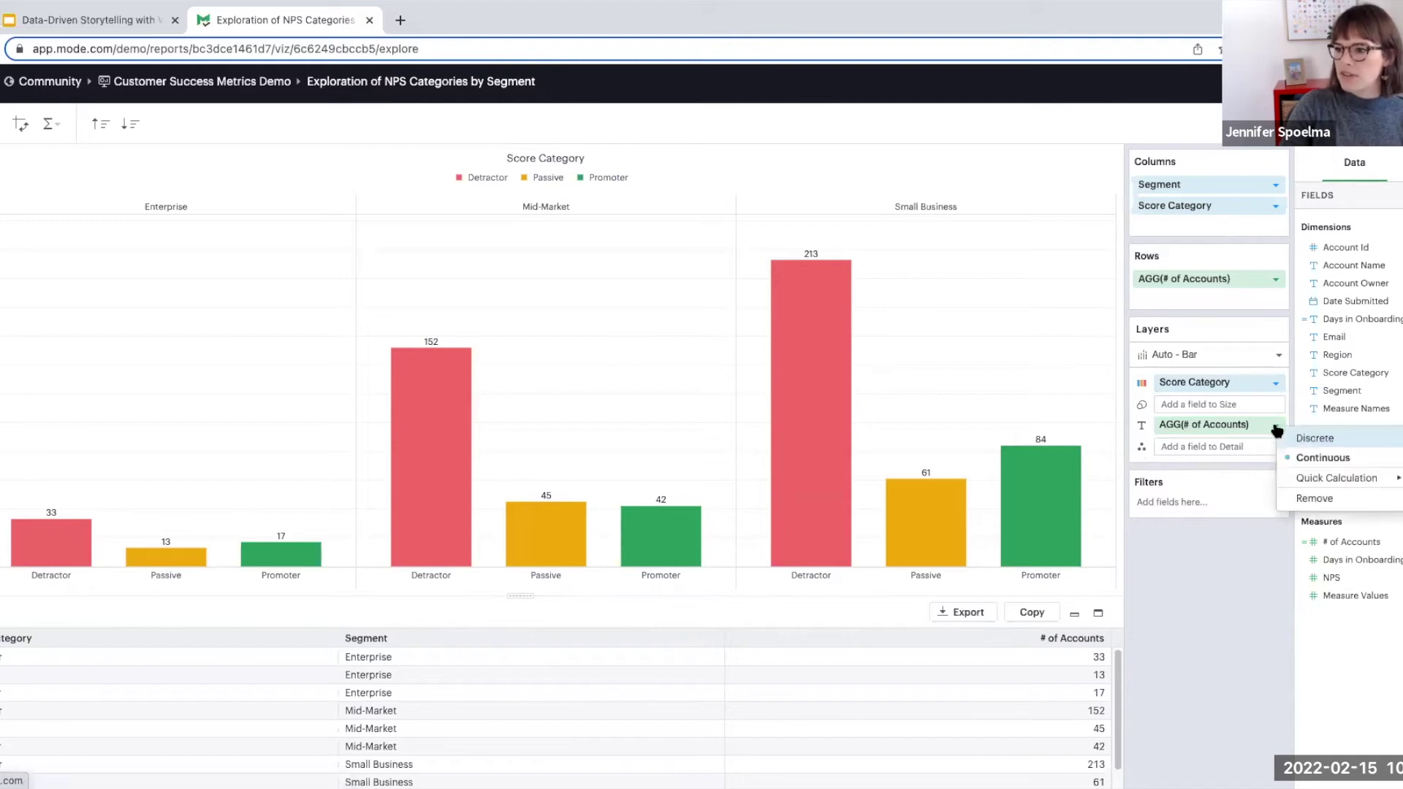
pyautogui.moveTo(1325, 481)
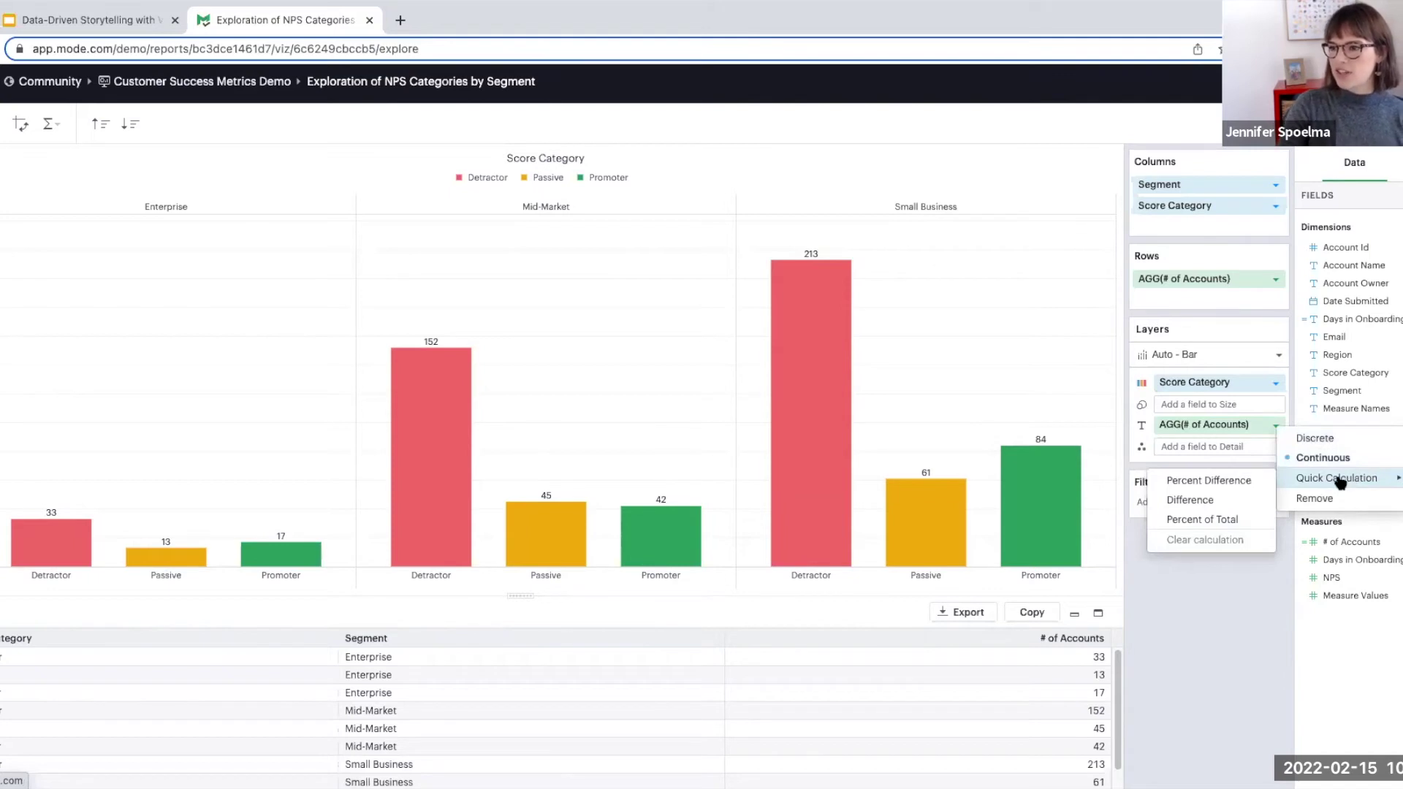
pyautogui.click(1215, 518)
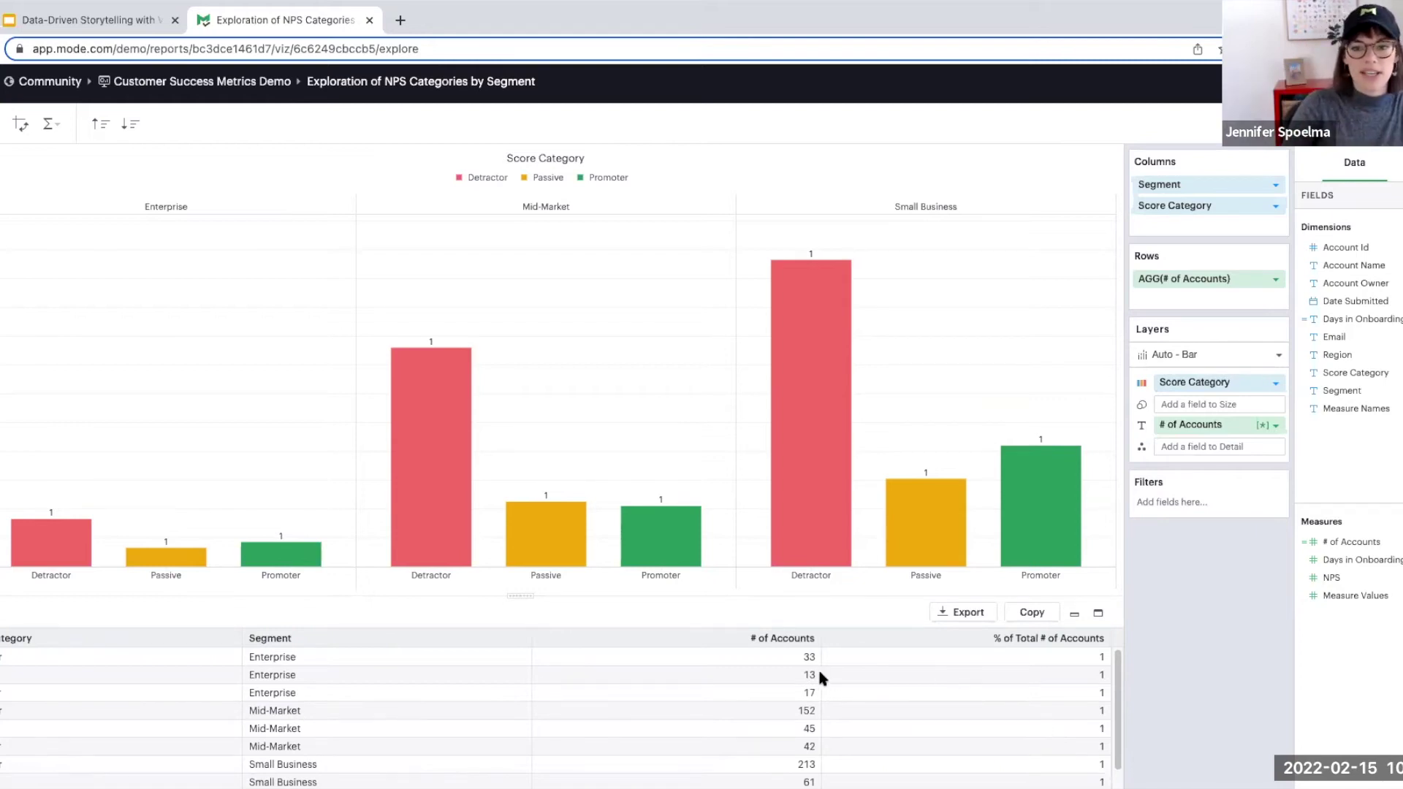
pyautogui.moveTo(307, 561)
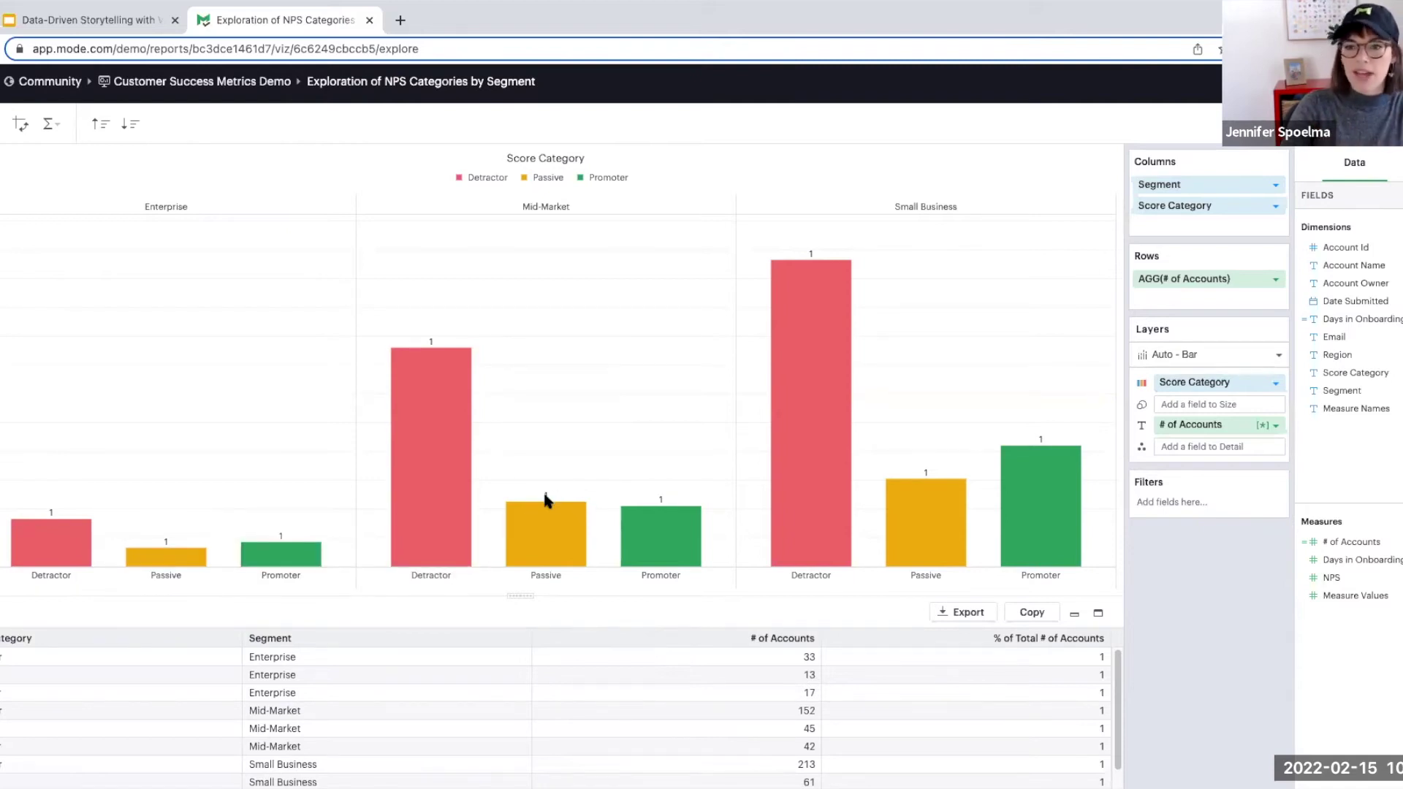
# Calculate the percent-of-total labels for # of Accounts using Pane Across, so each segment is totalled separately.
pyautogui.click(1274, 426)
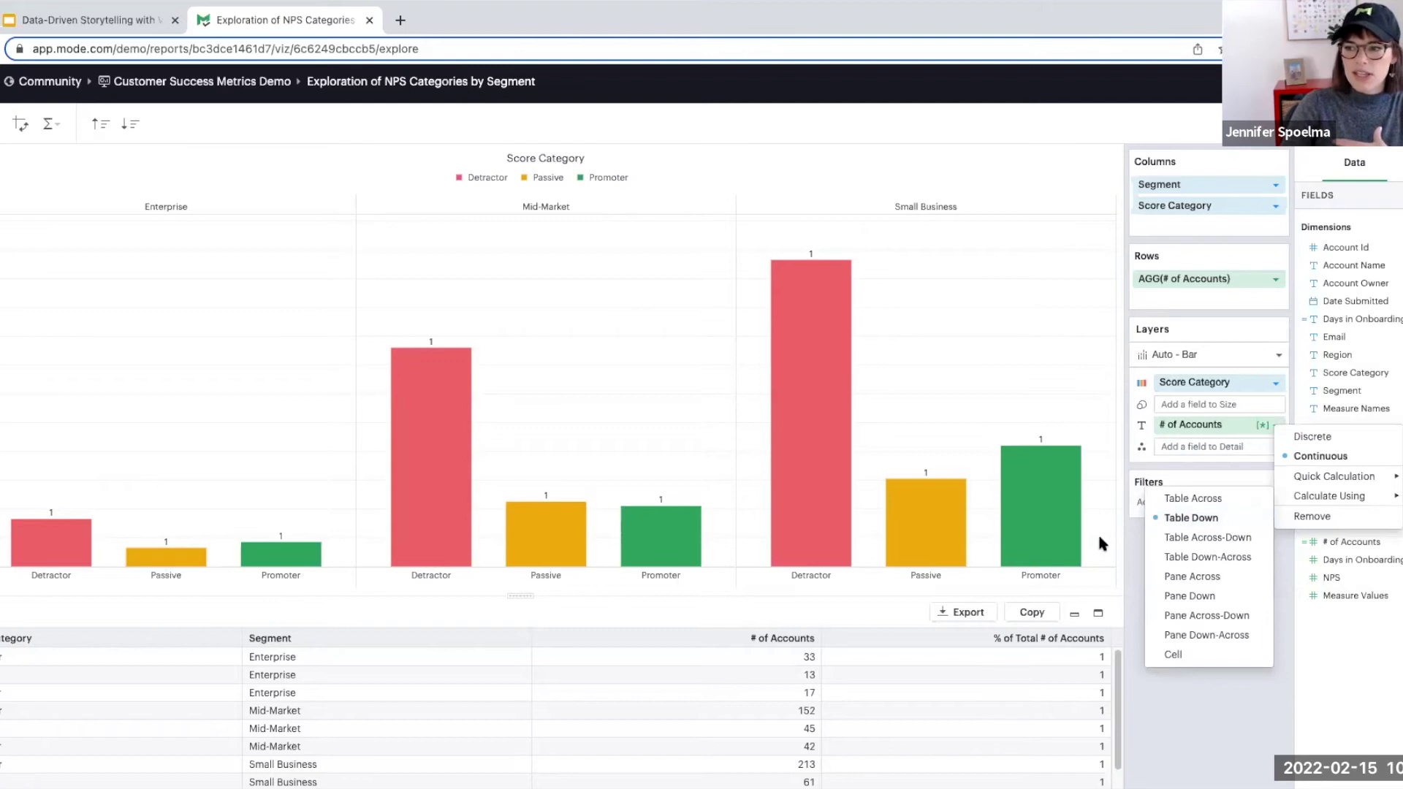
pyautogui.click(1116, 556)
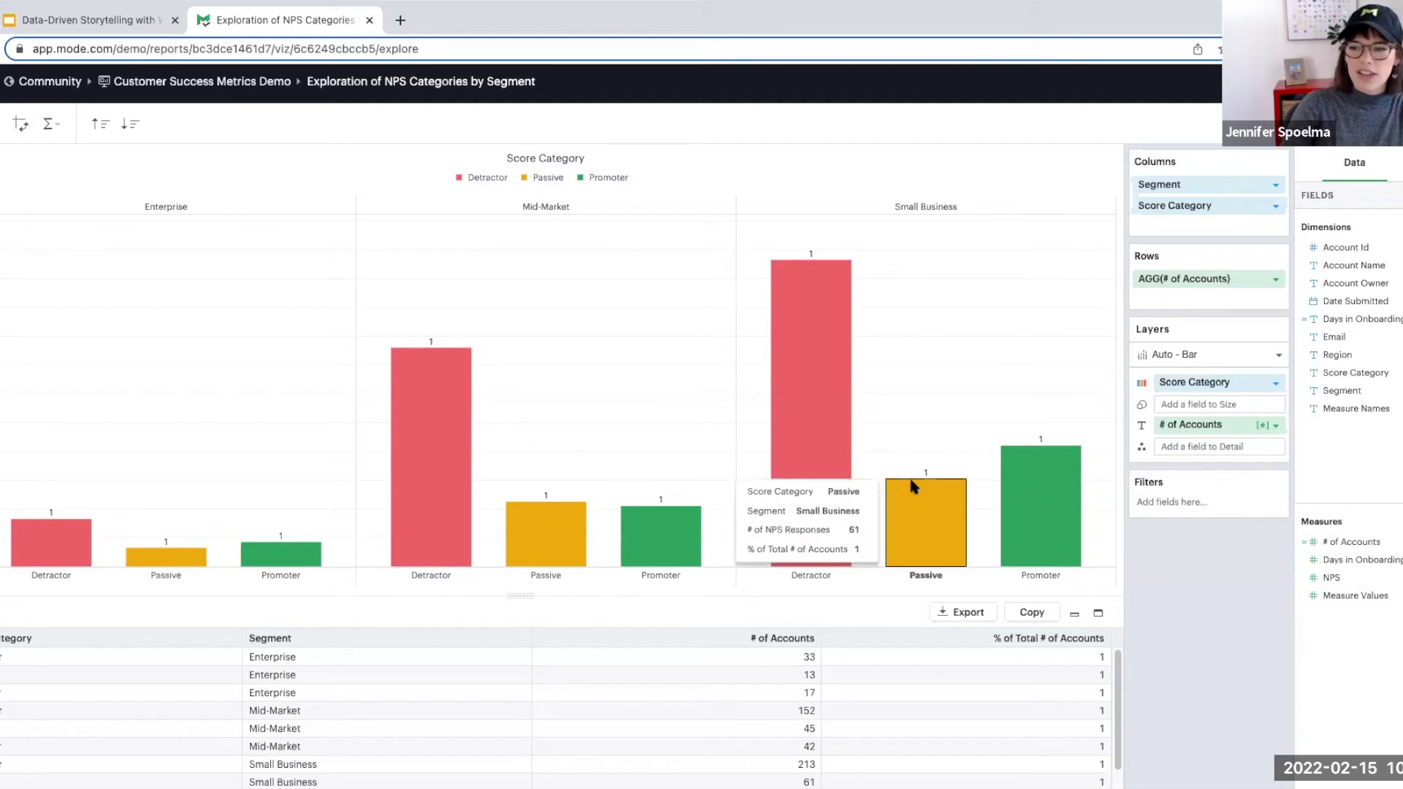
pyautogui.moveTo(825, 413)
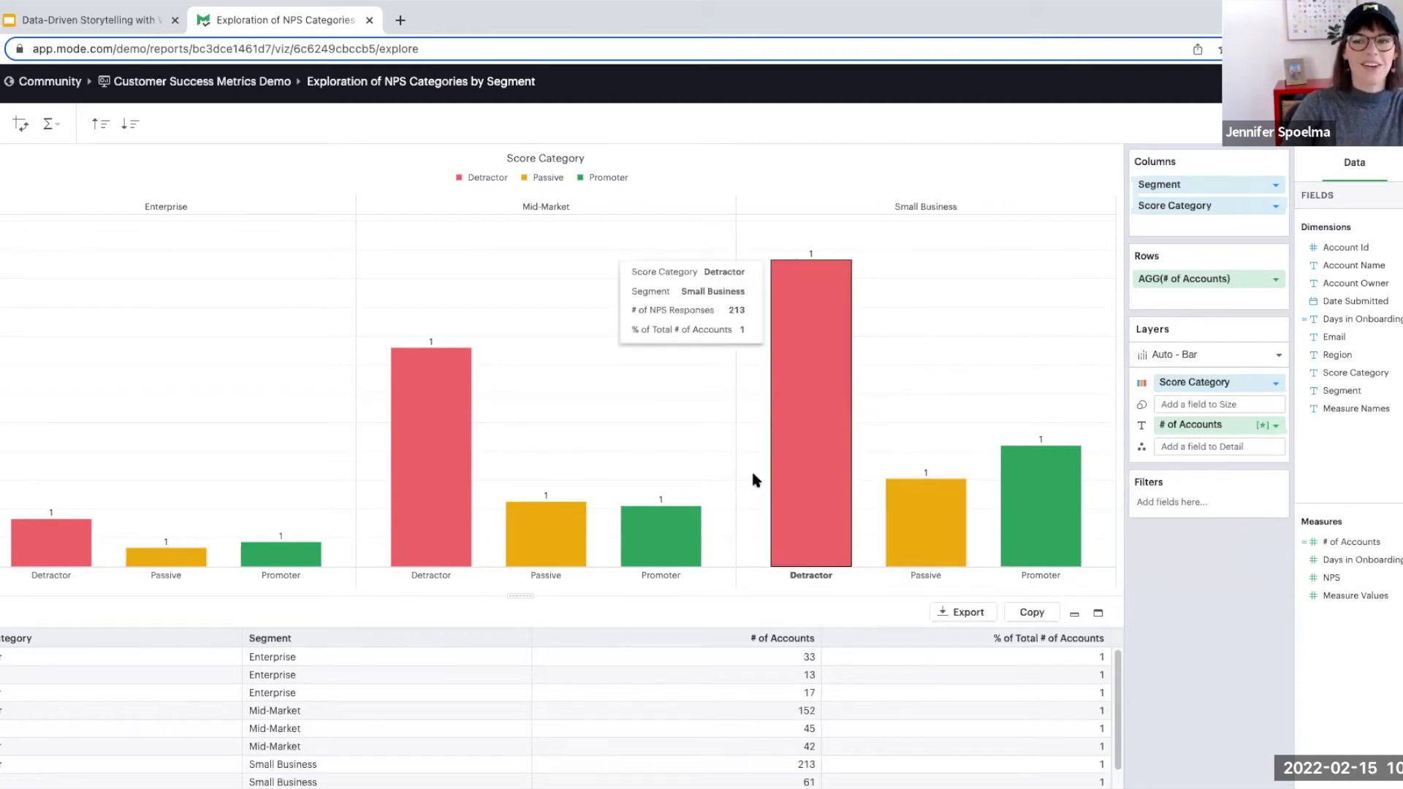
pyautogui.moveTo(560, 565)
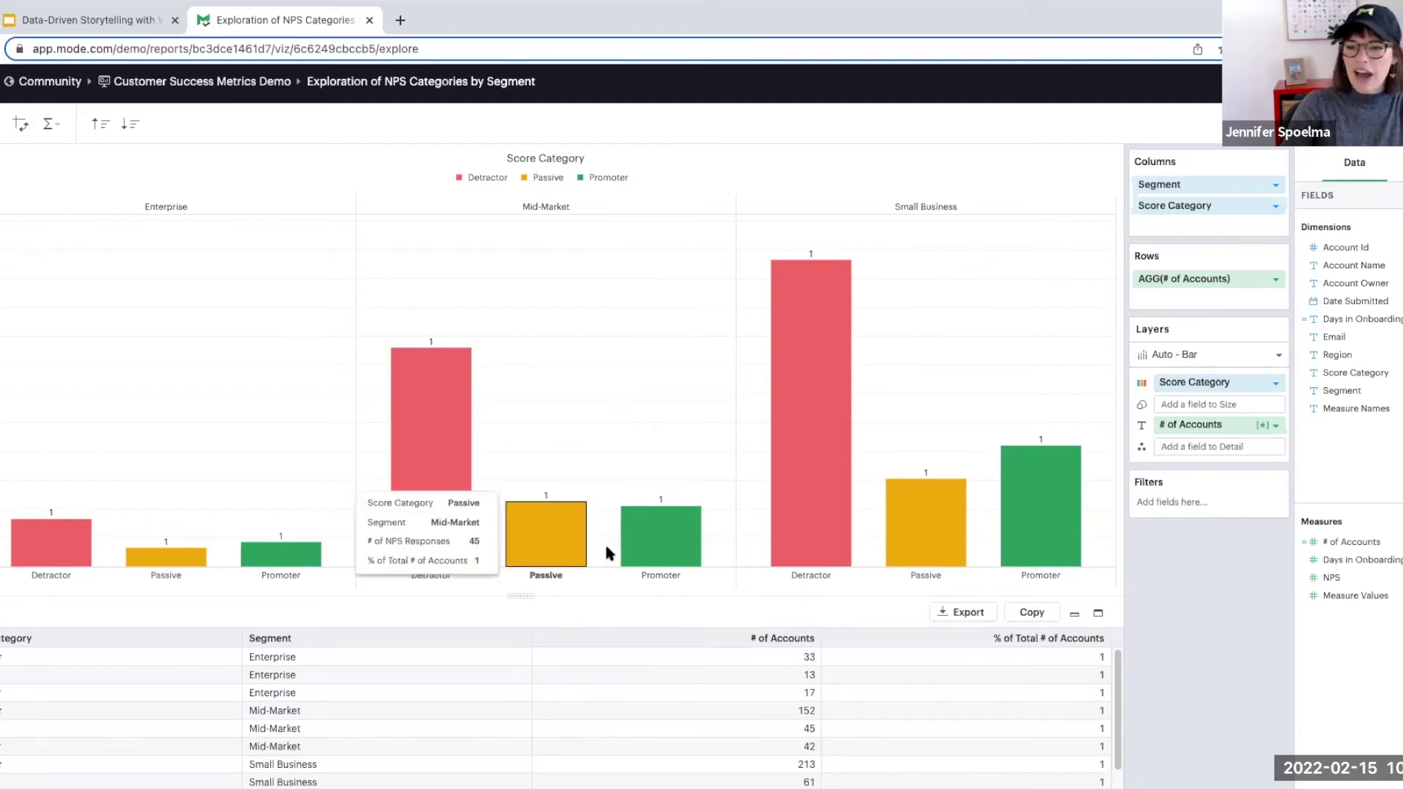
pyautogui.click(1276, 426)
pyautogui.moveTo(1304, 499)
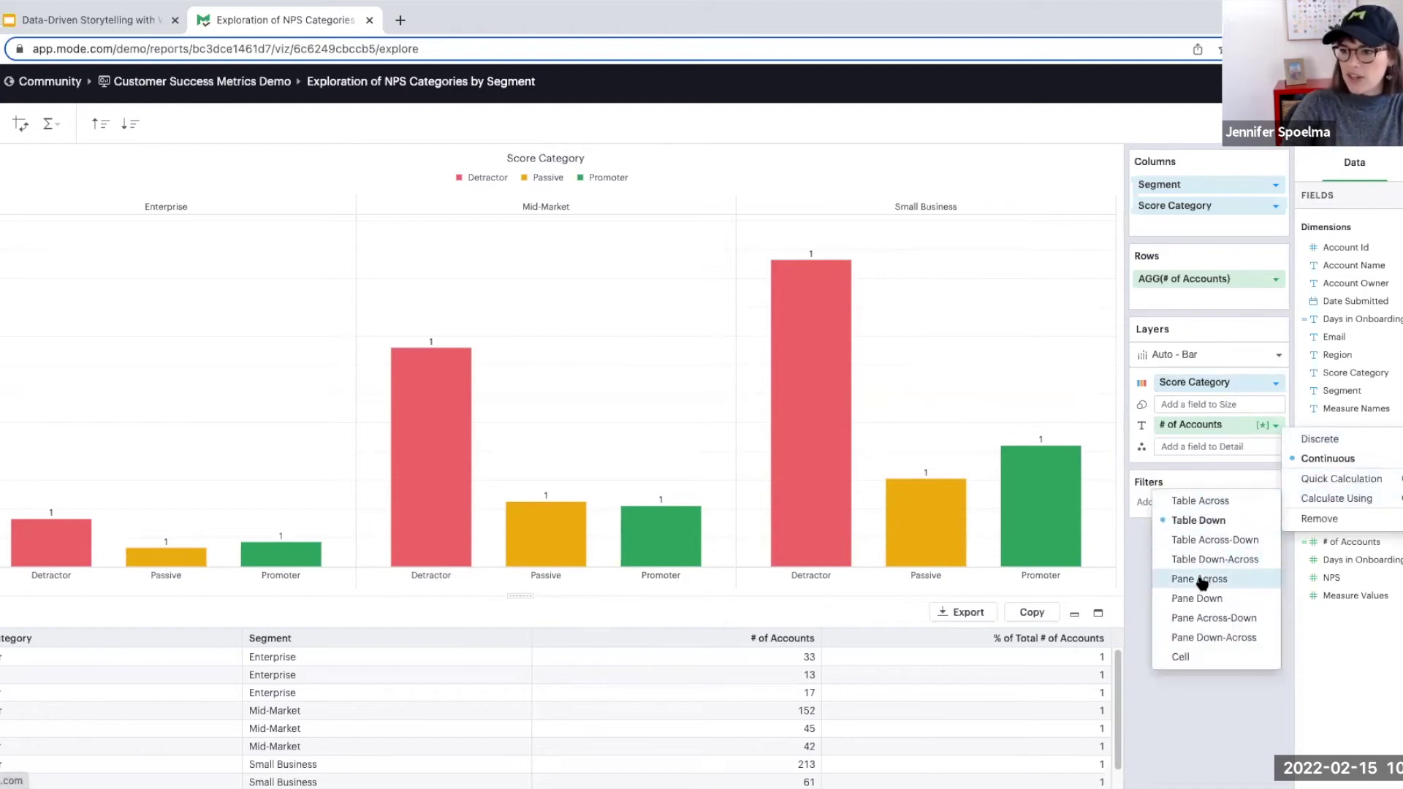
pyautogui.click(1201, 579)
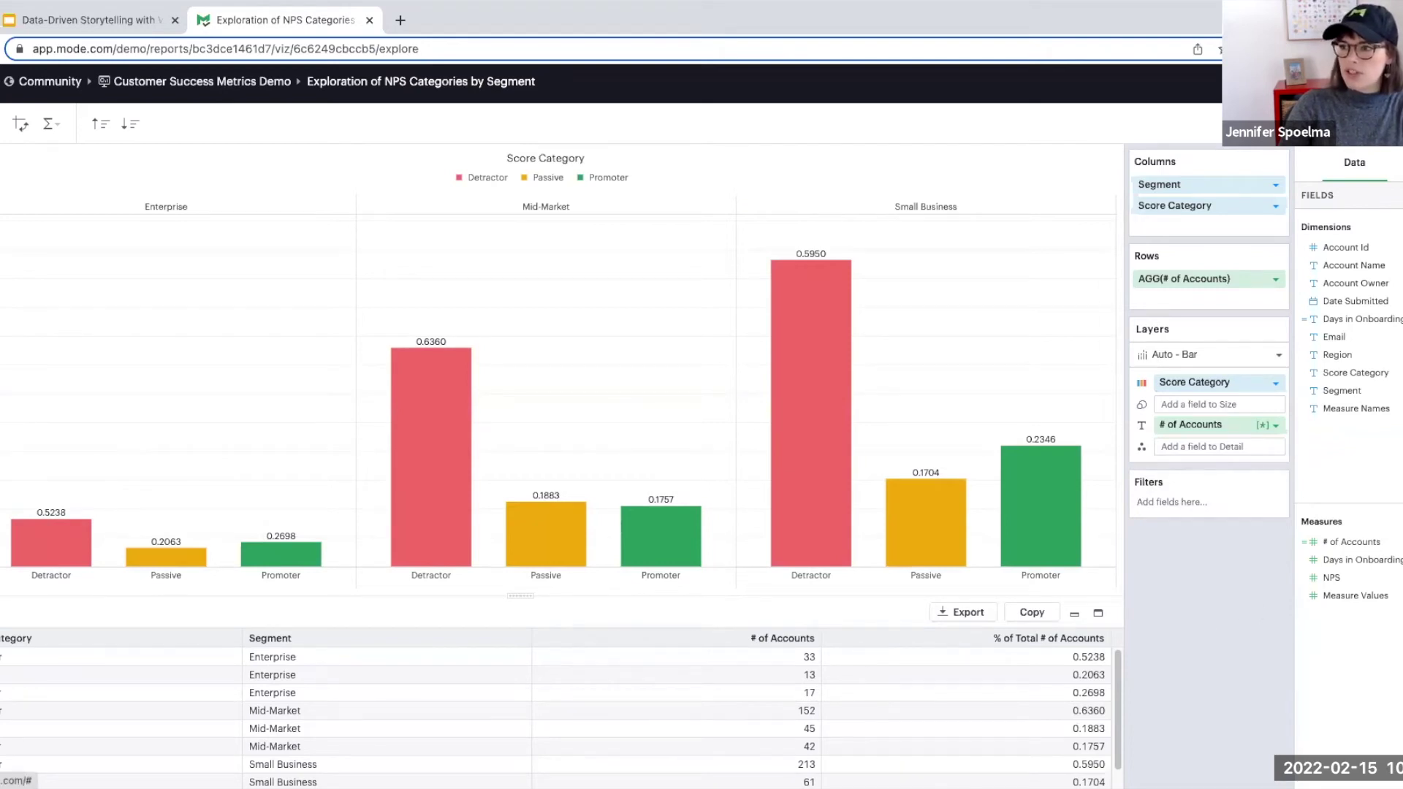
# Format the pane numbers of the percent-of-total # of Accounts field as Percent and return to the data fields.
pyautogui.click(1396, 162)
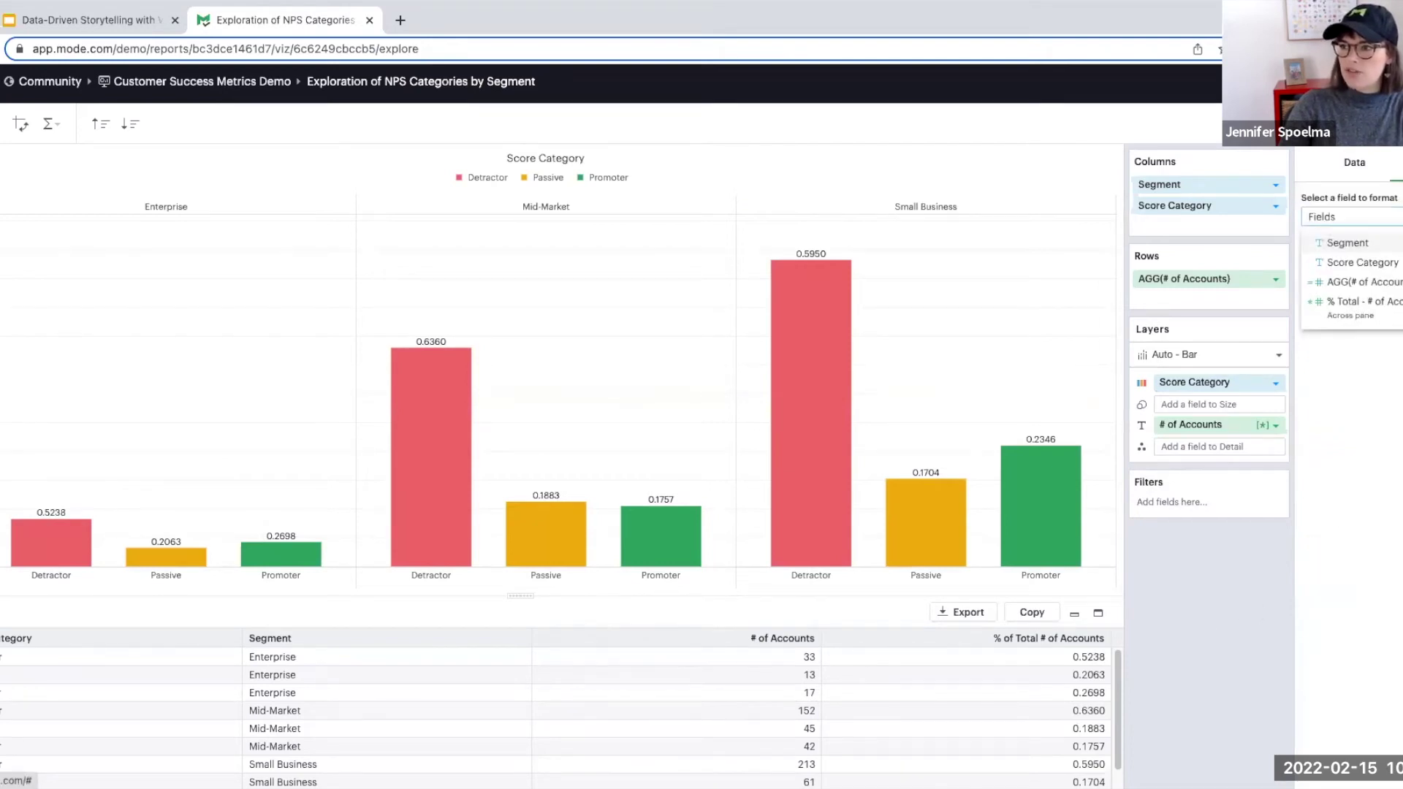
pyautogui.click(1357, 312)
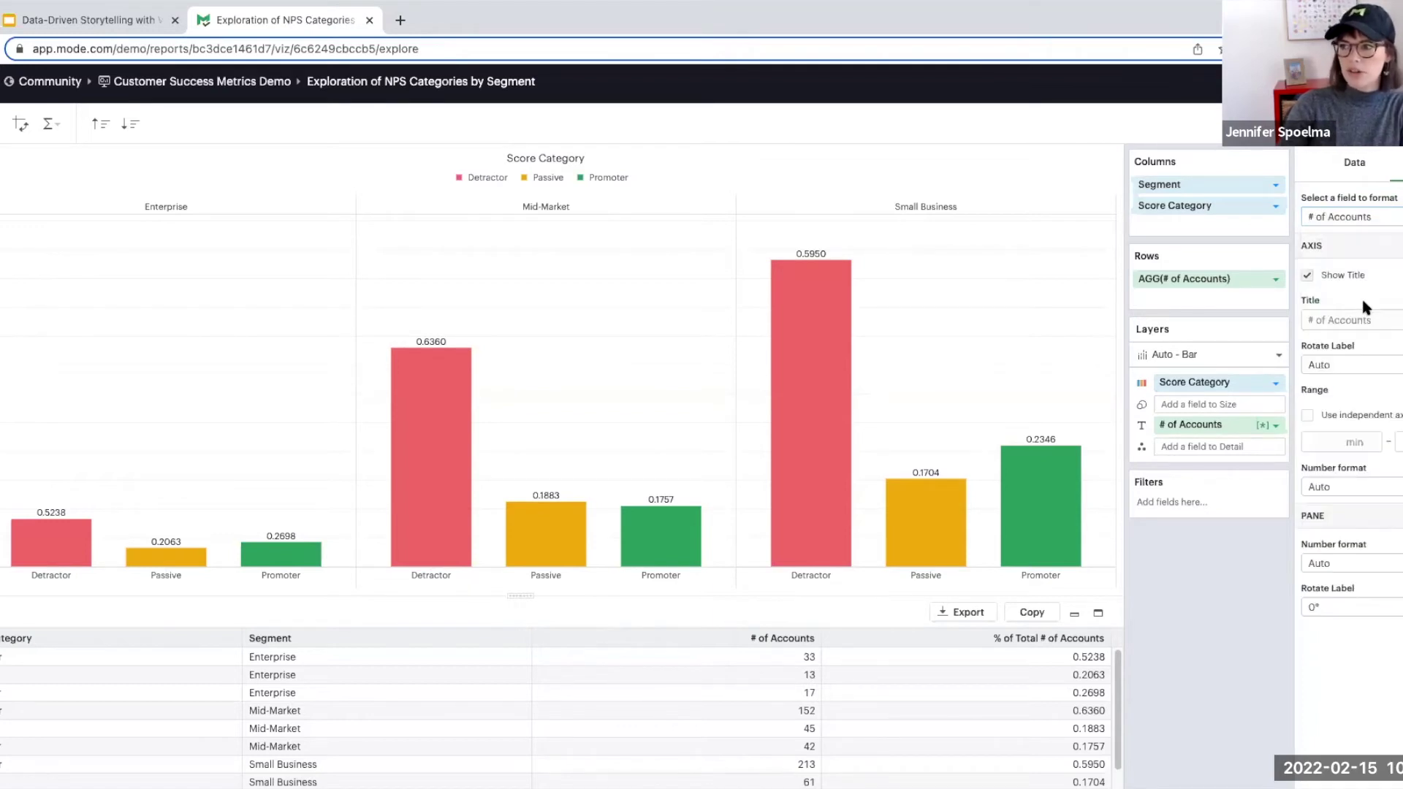
pyautogui.click(1350, 567)
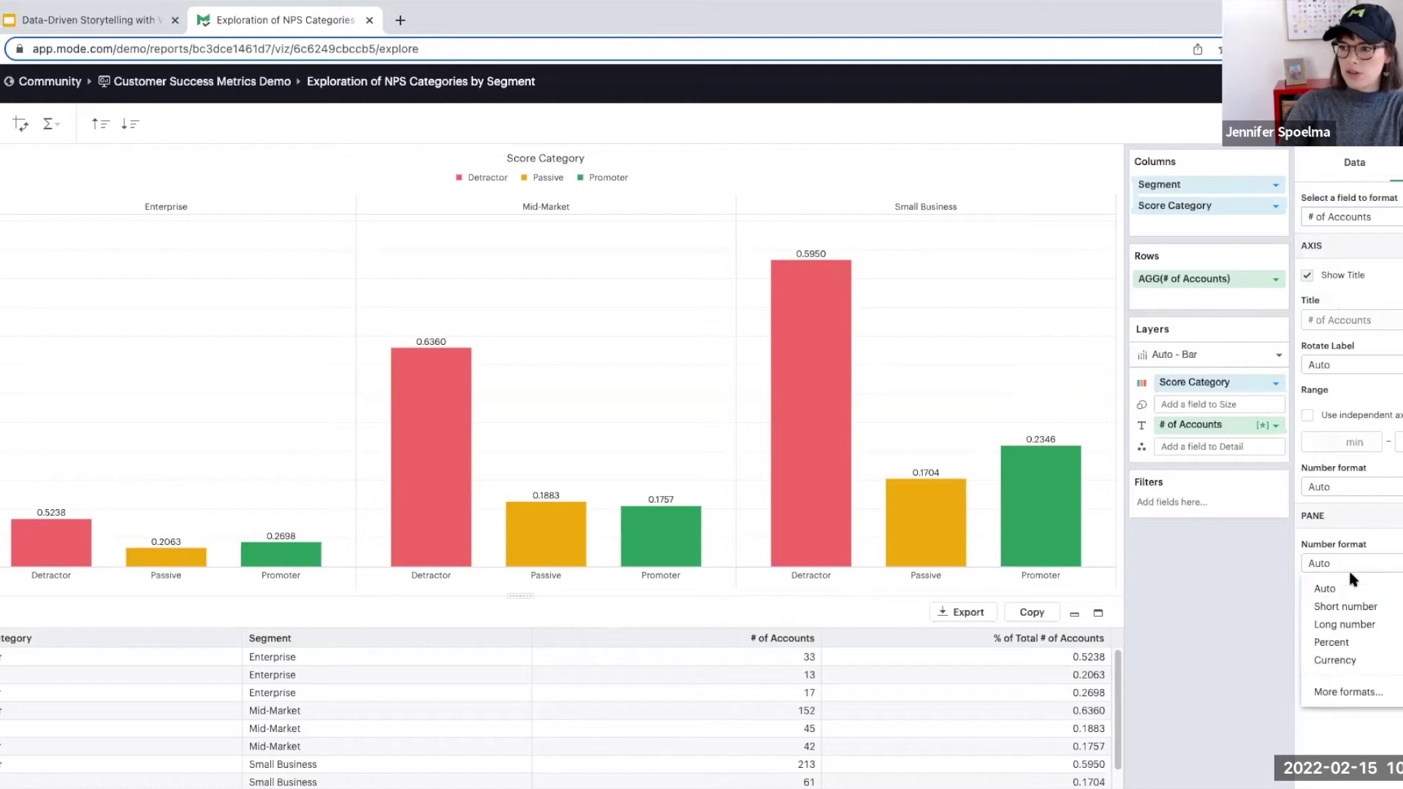
pyautogui.click(1336, 641)
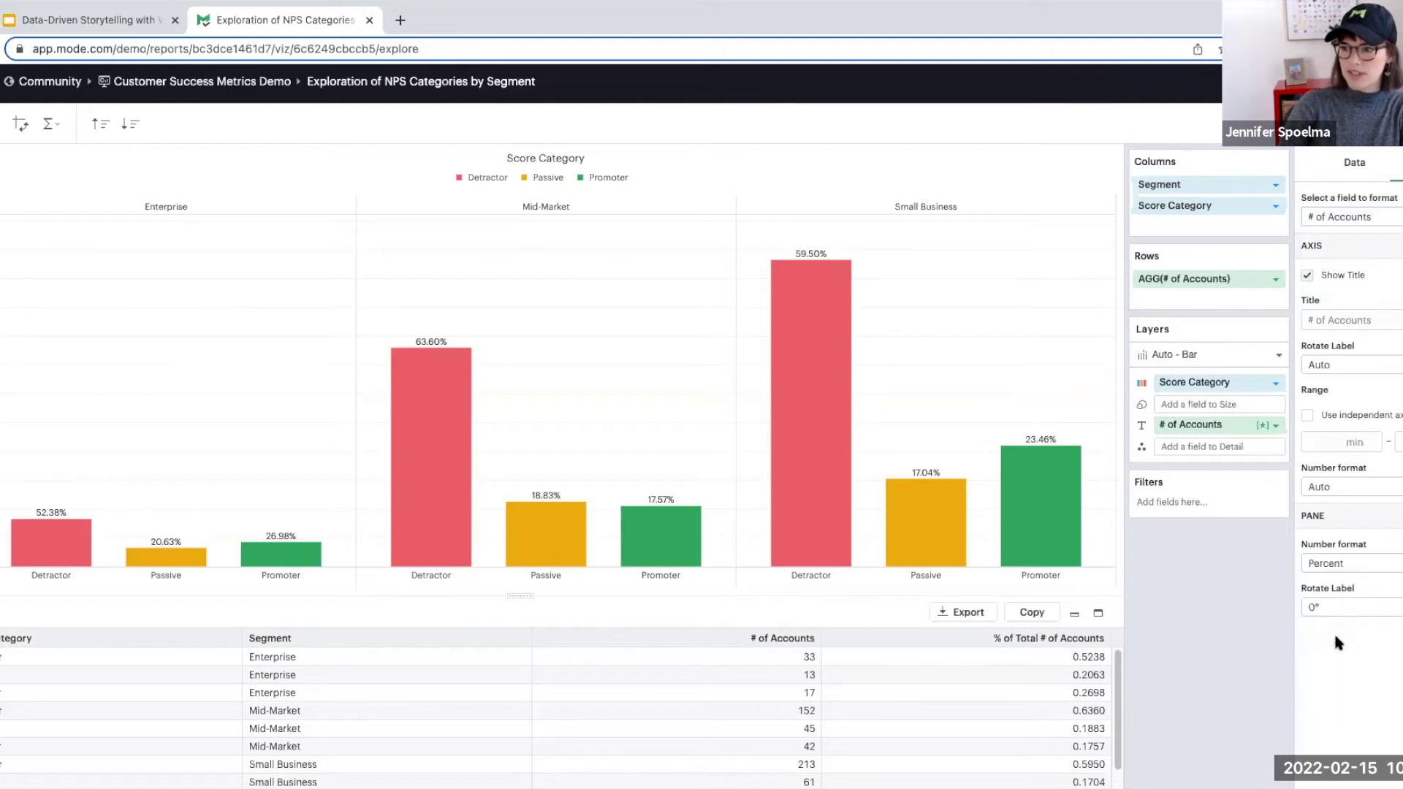
pyautogui.click(1379, 169)
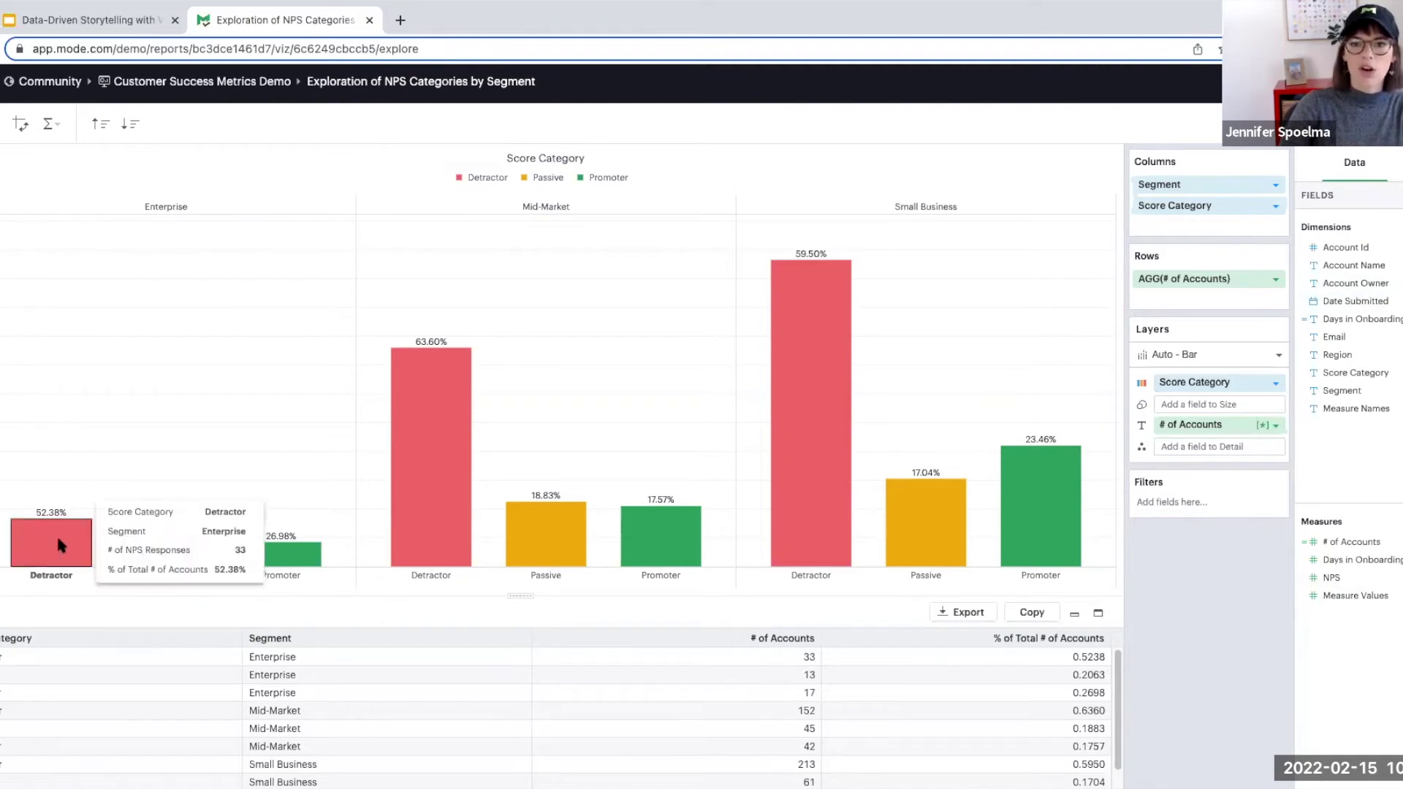
# Compare the percent-of-total details of the Enterprise detractor, passive and promoter bars with the Small Business promoter bar.
pyautogui.moveTo(196, 561)
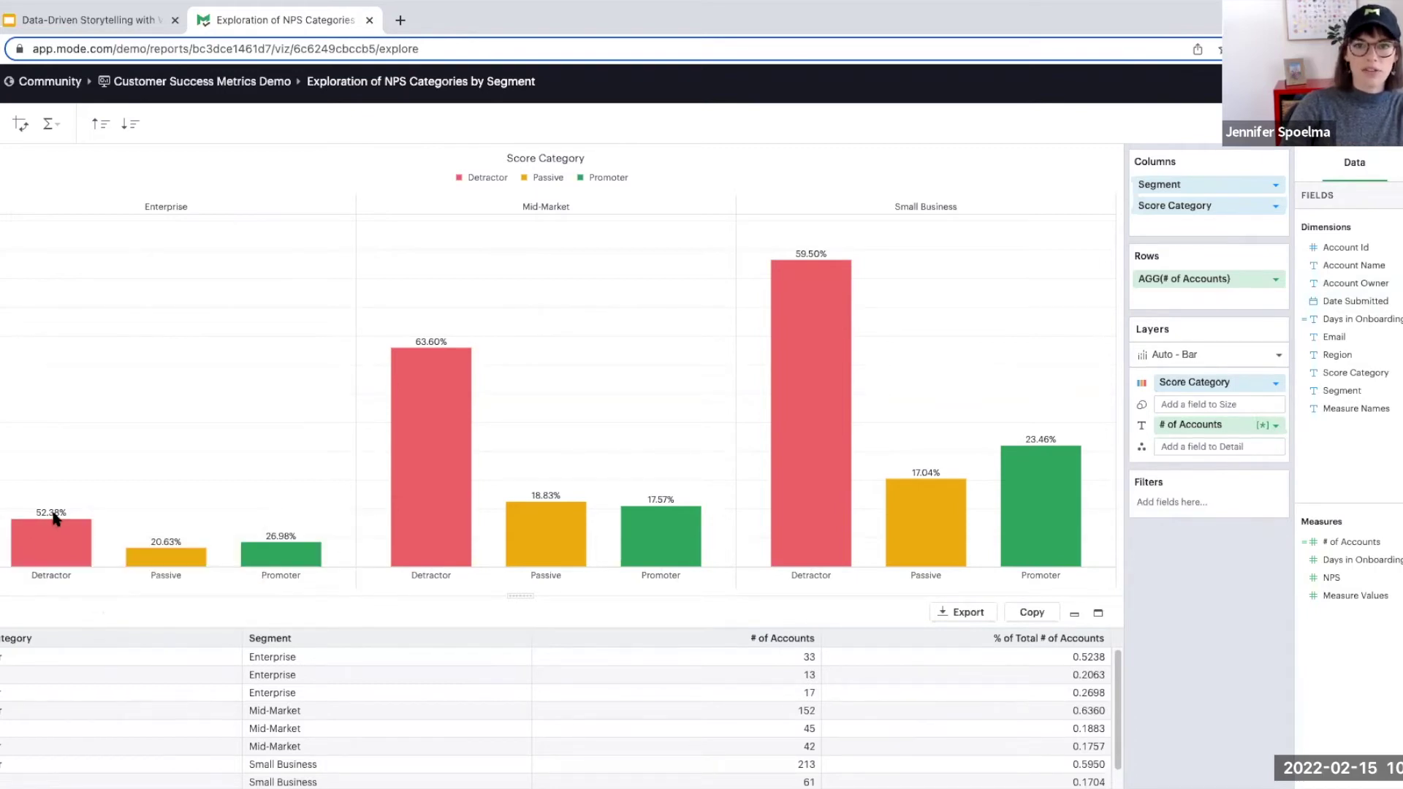
pyautogui.moveTo(296, 548)
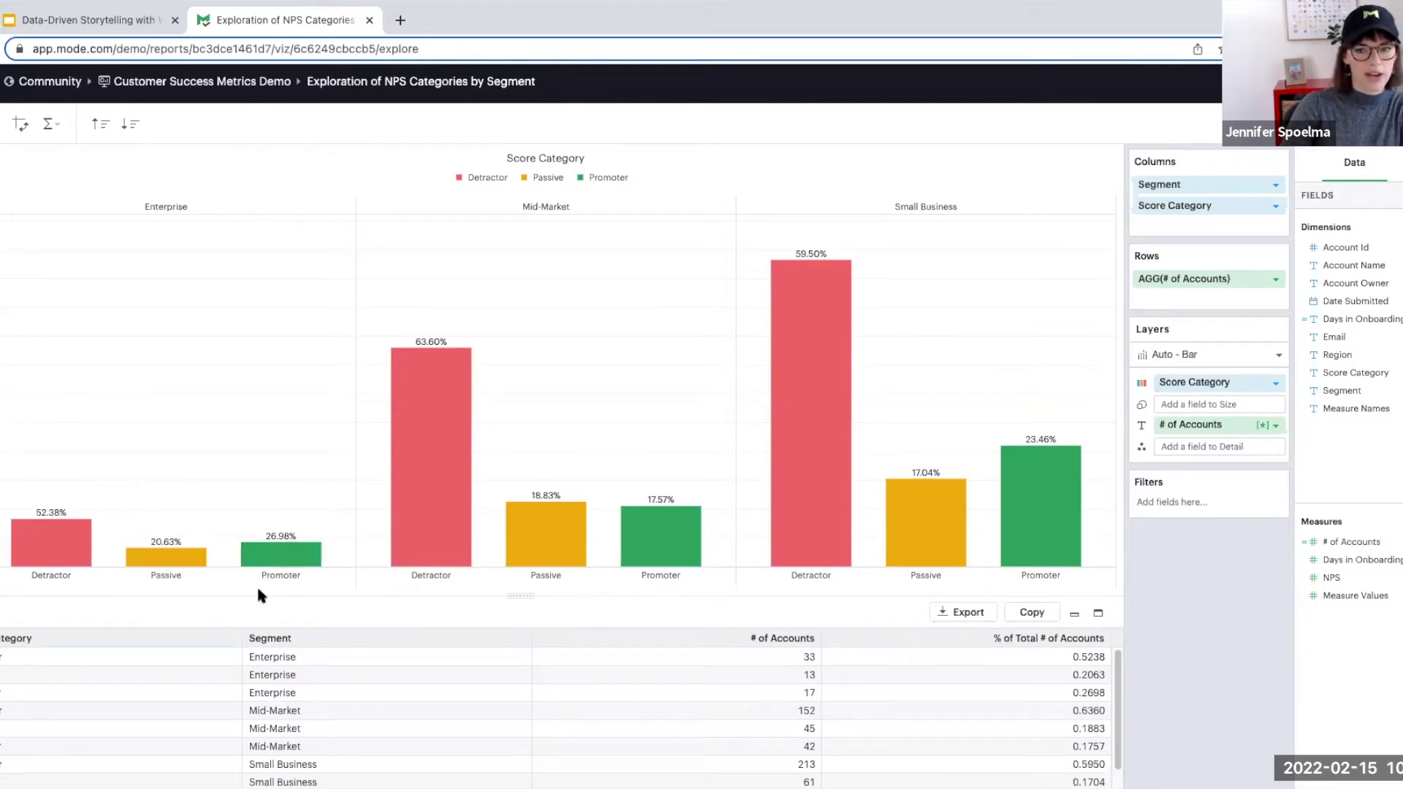
pyautogui.moveTo(35, 544)
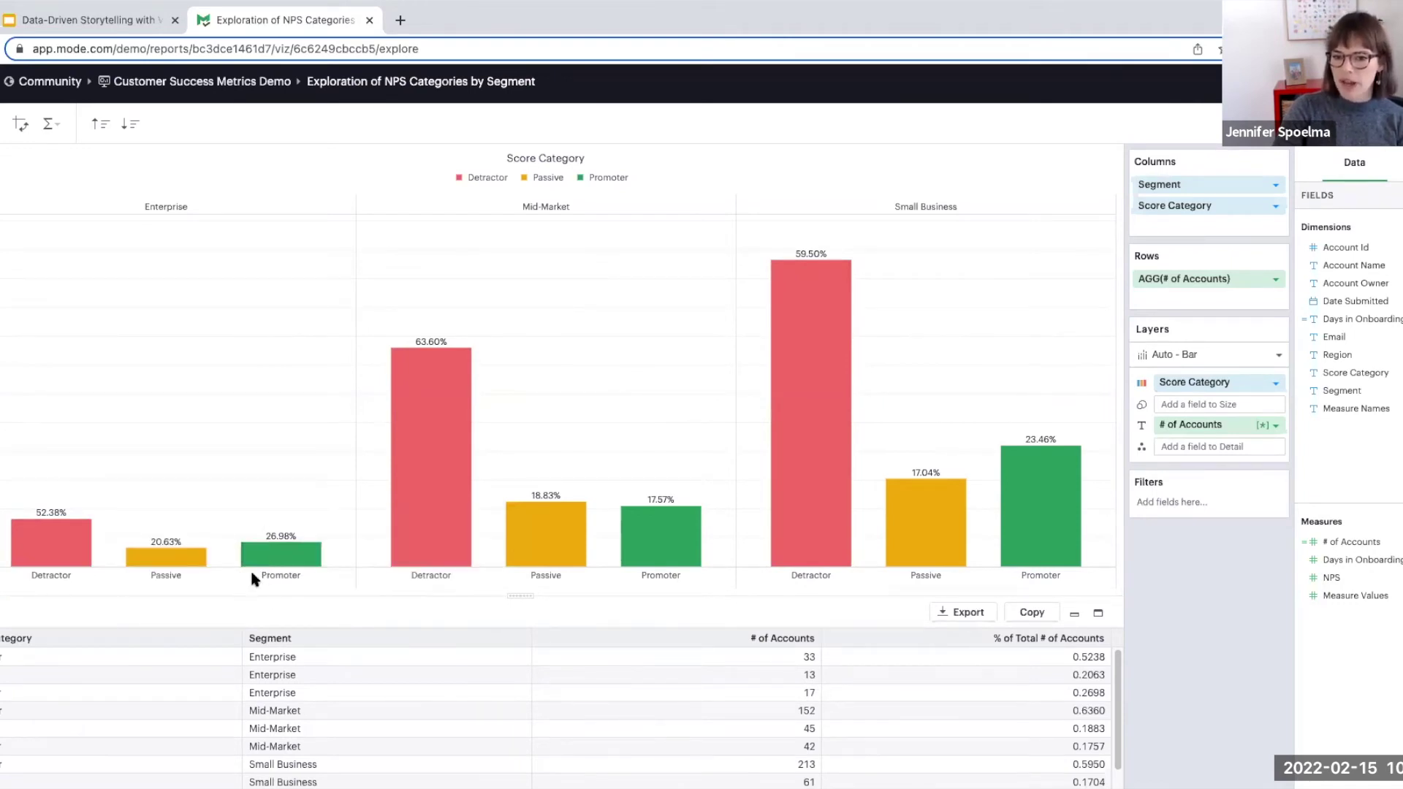
pyautogui.moveTo(281, 560)
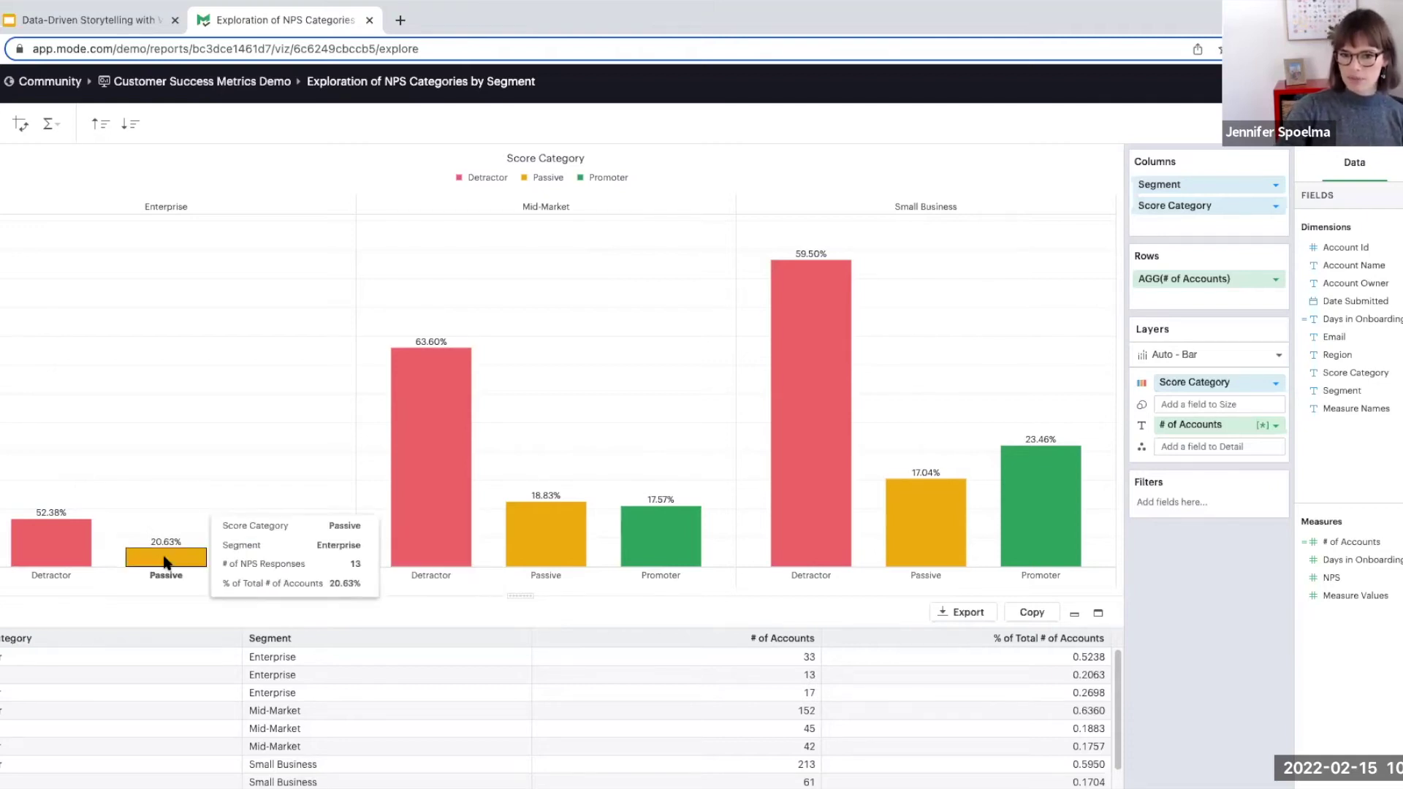
pyautogui.moveTo(1040, 511)
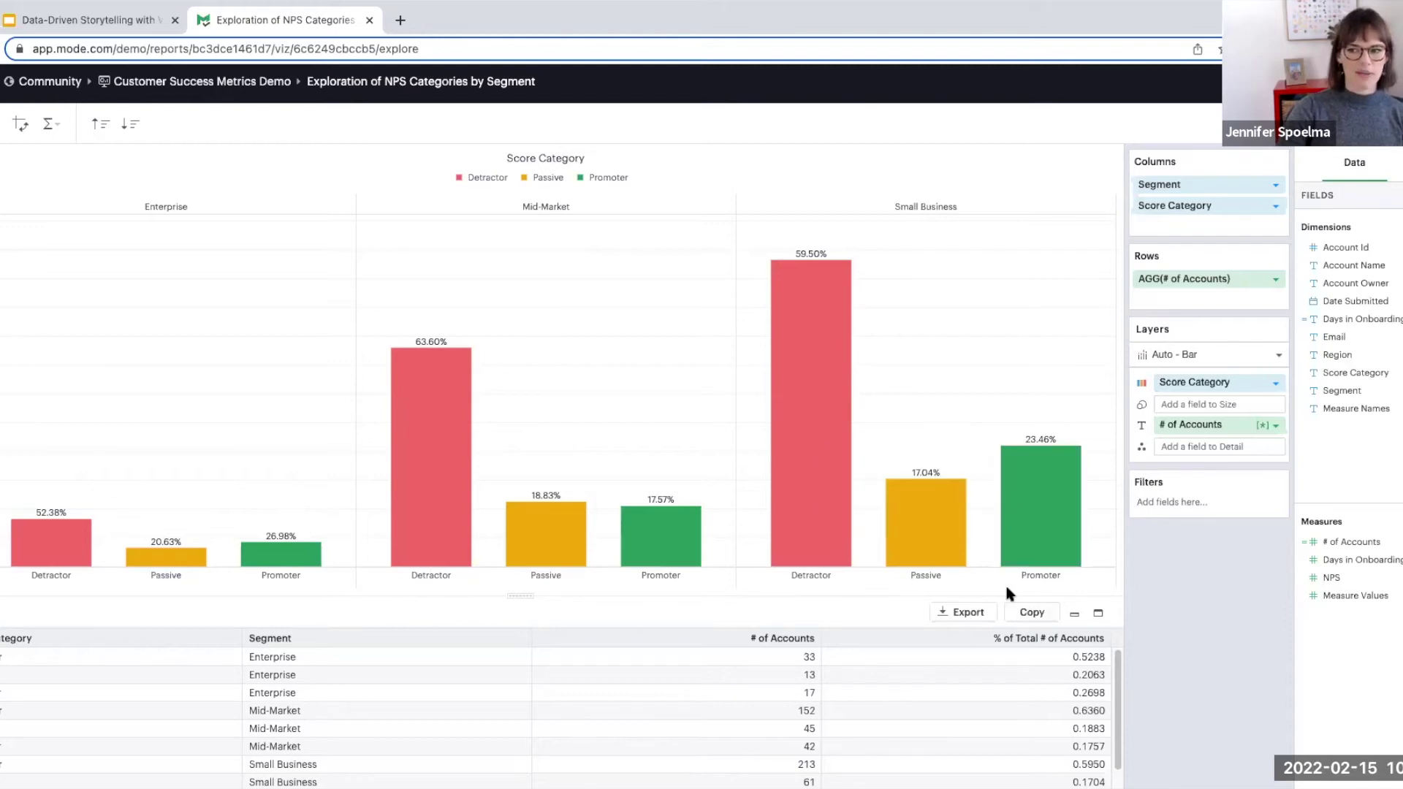
pyautogui.moveTo(1075, 526)
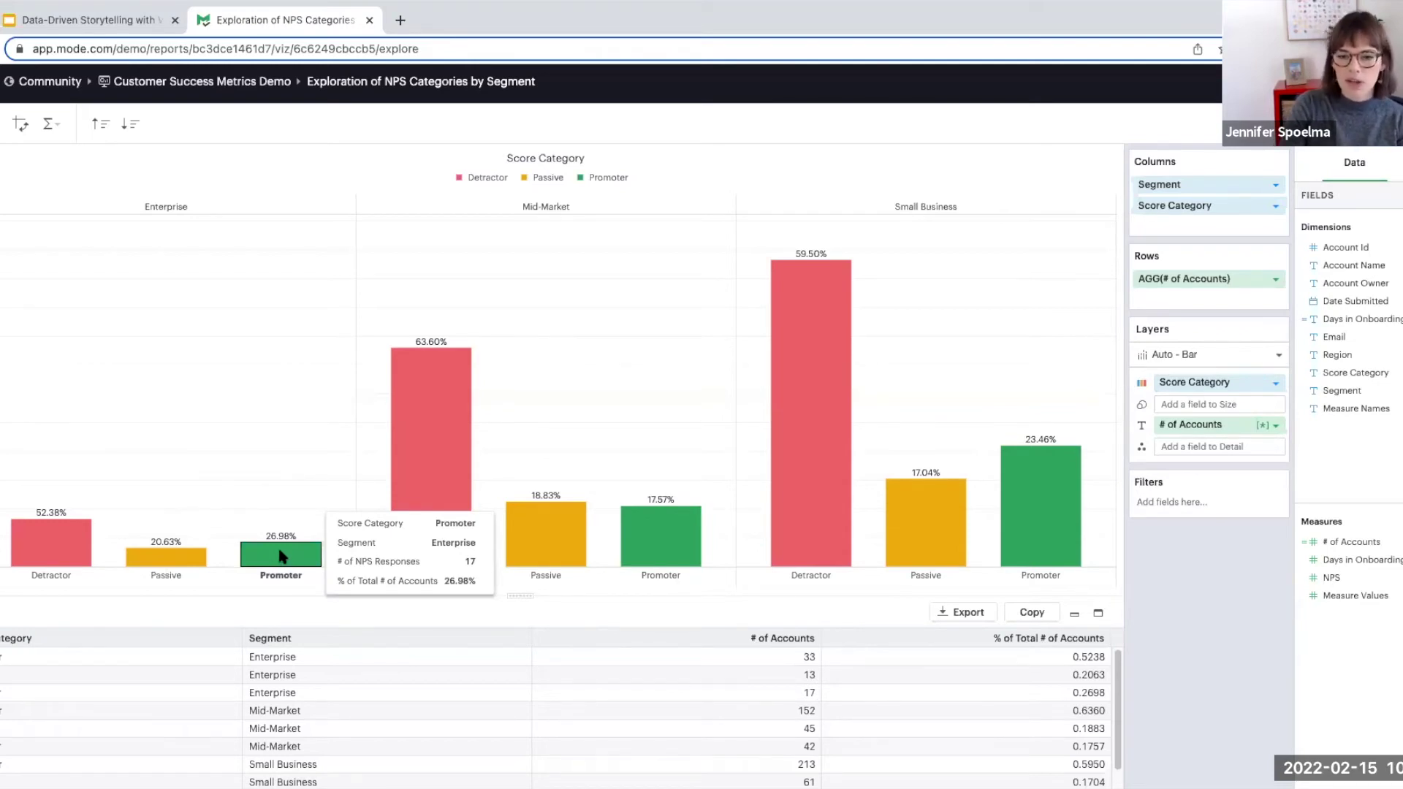
# View the underlying data behind the Enterprise promoter bar, review the account records, and close the data view.
pyautogui.click(280, 557)
pyautogui.click(280, 557)
pyautogui.click(265, 559)
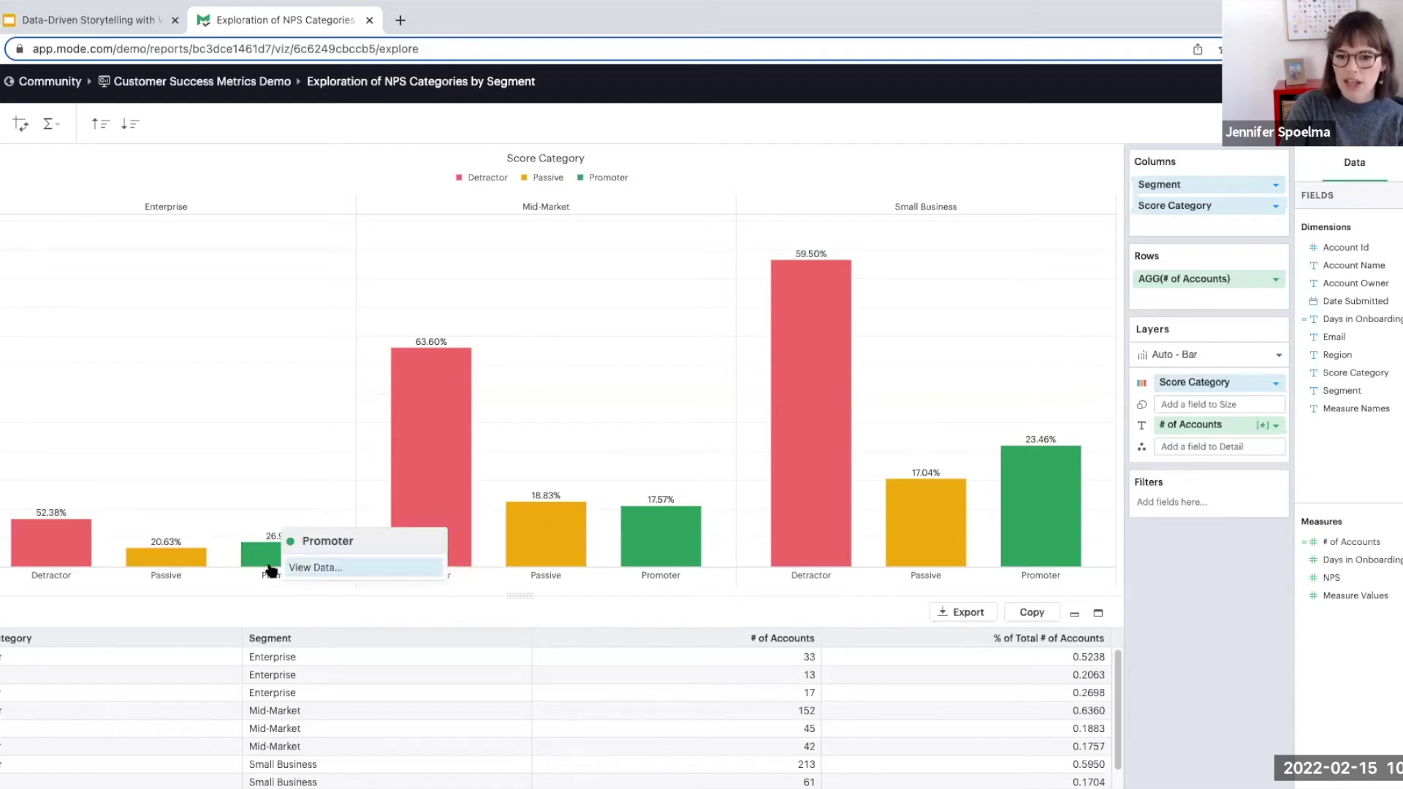
pyautogui.click(314, 570)
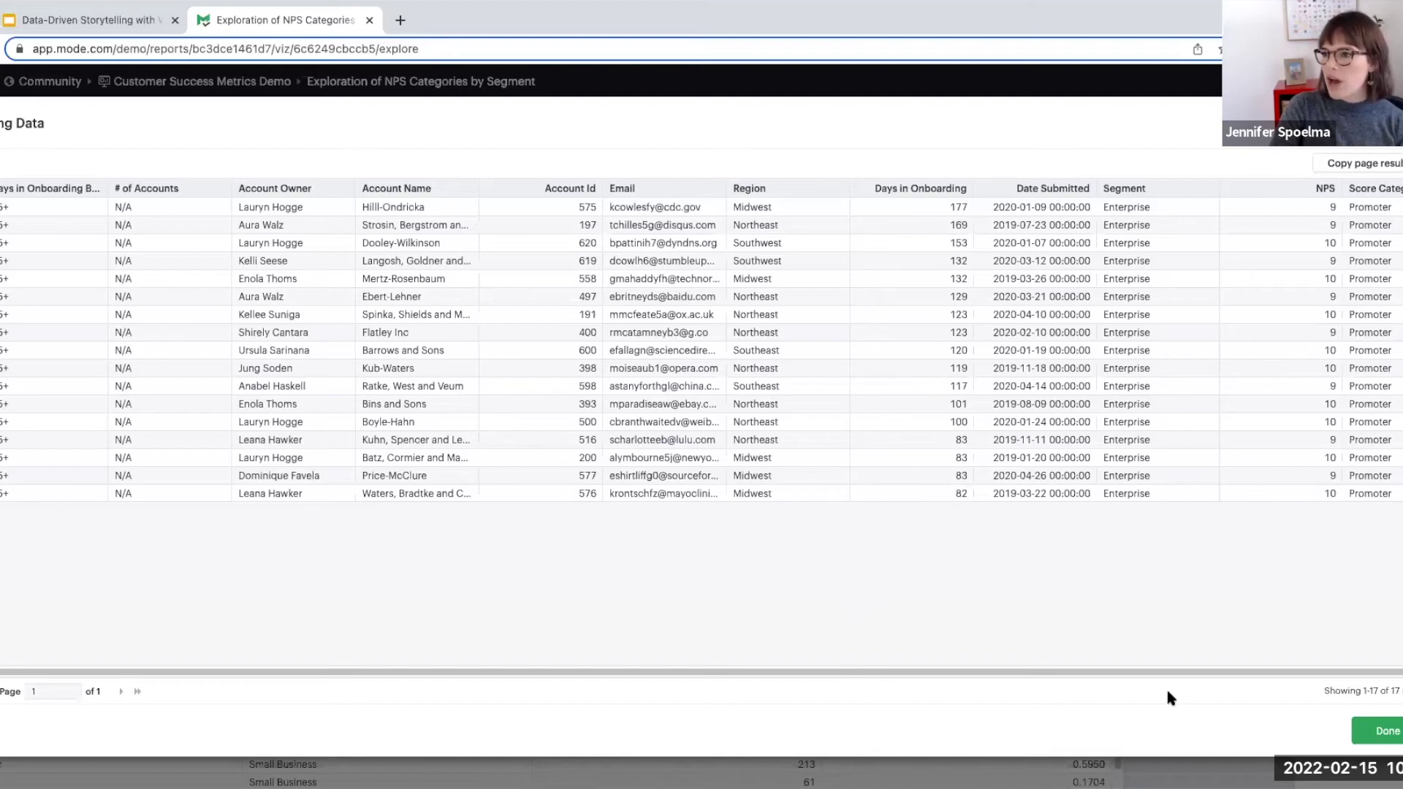
pyautogui.click(1397, 731)
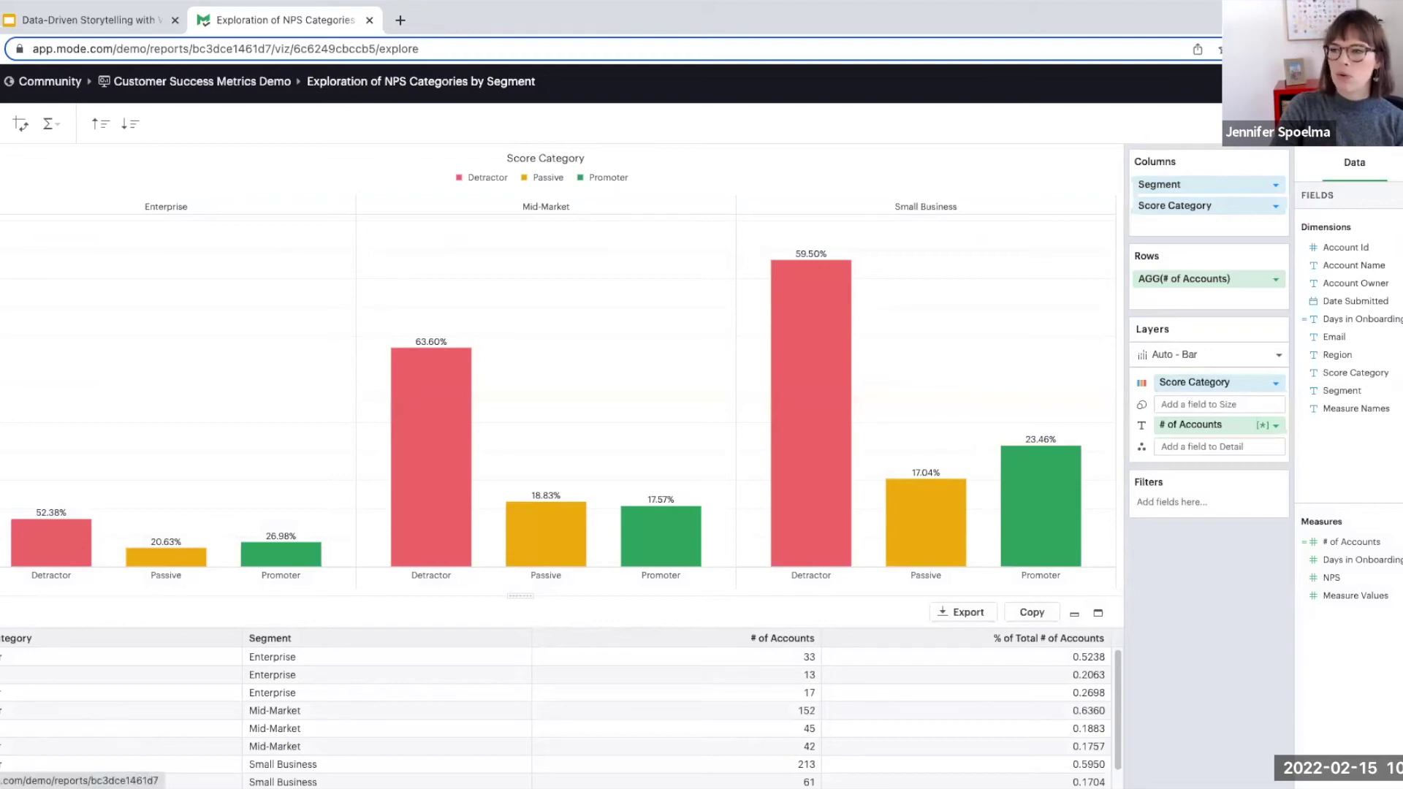
# Return to the Customer Success Metrics Demo report and save the exploration as "Exploration of NPS Categories by Segment".
pyautogui.click(202, 81)
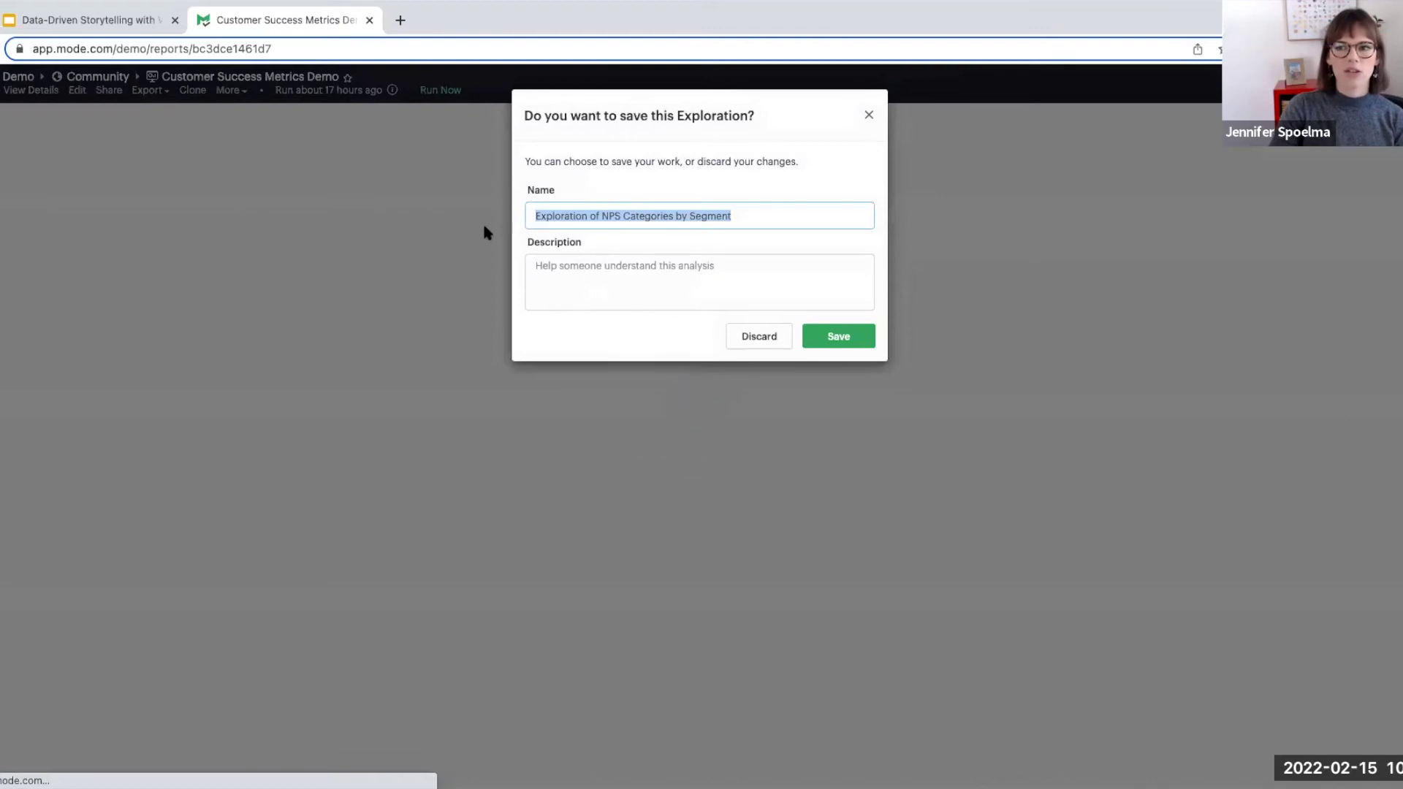
pyautogui.click(630, 214)
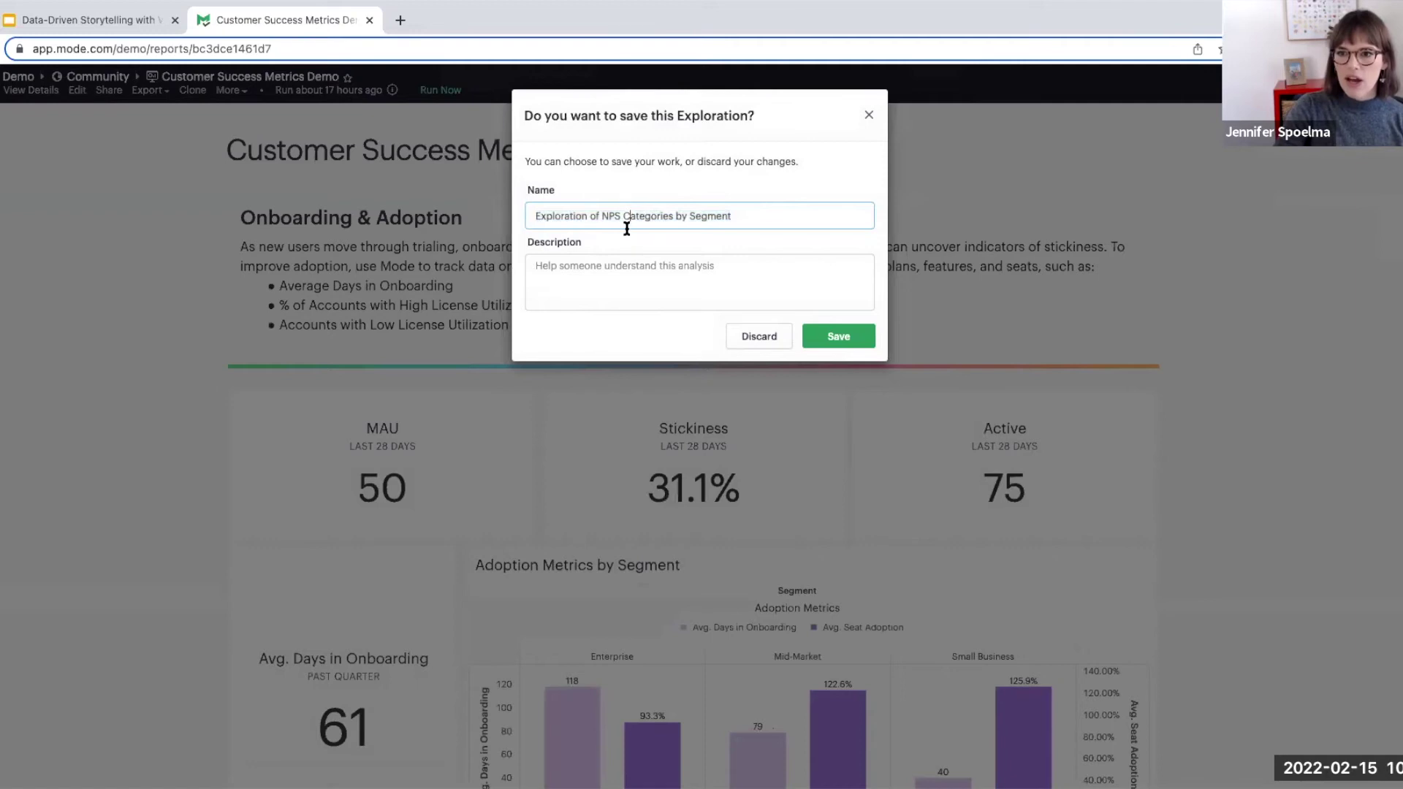
pyautogui.click(847, 338)
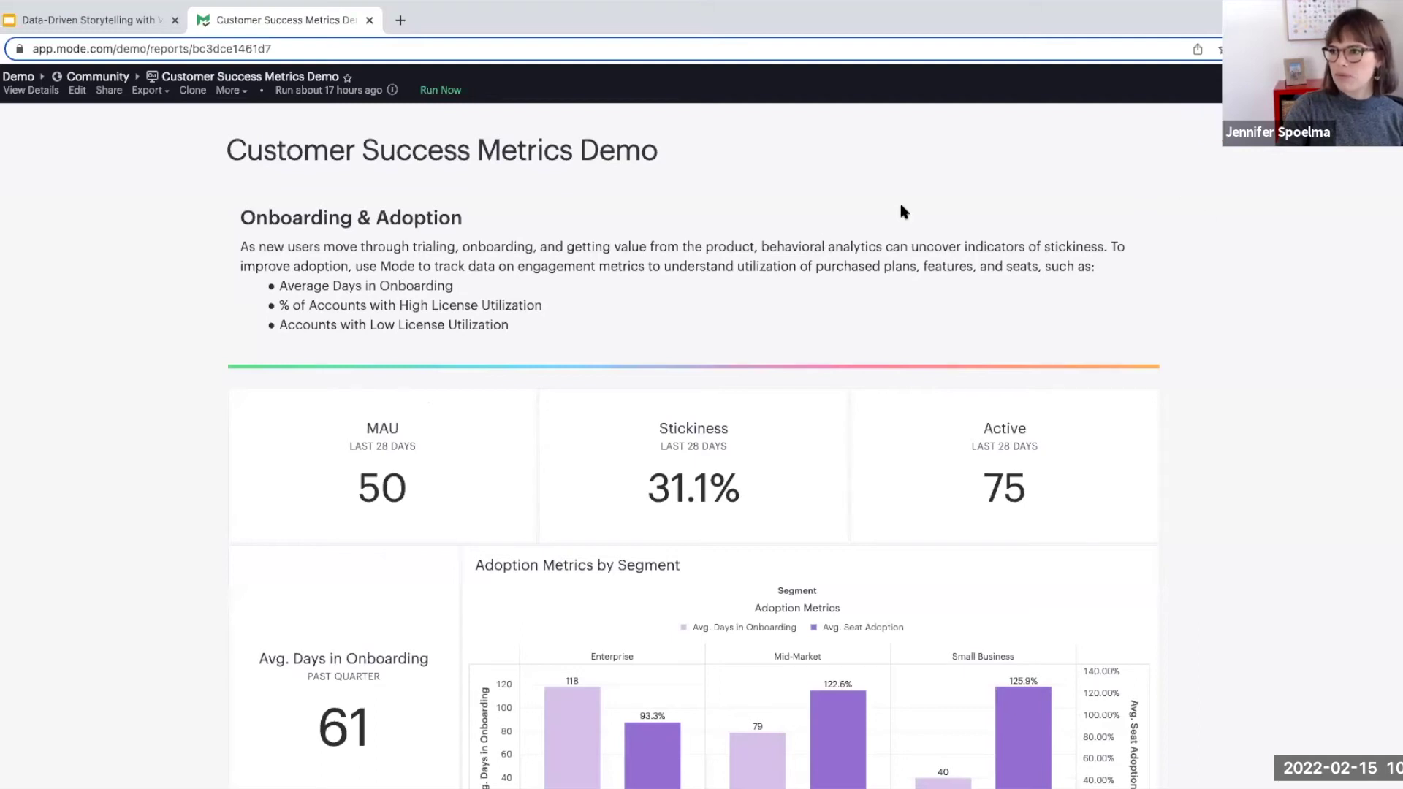
# Examine the report's Adoption Metrics by Segment, seat adoption target charts and Onboarding Customers List.
pyautogui.scroll(-5, 730, 234)
pyautogui.scroll(2, 234, 307)
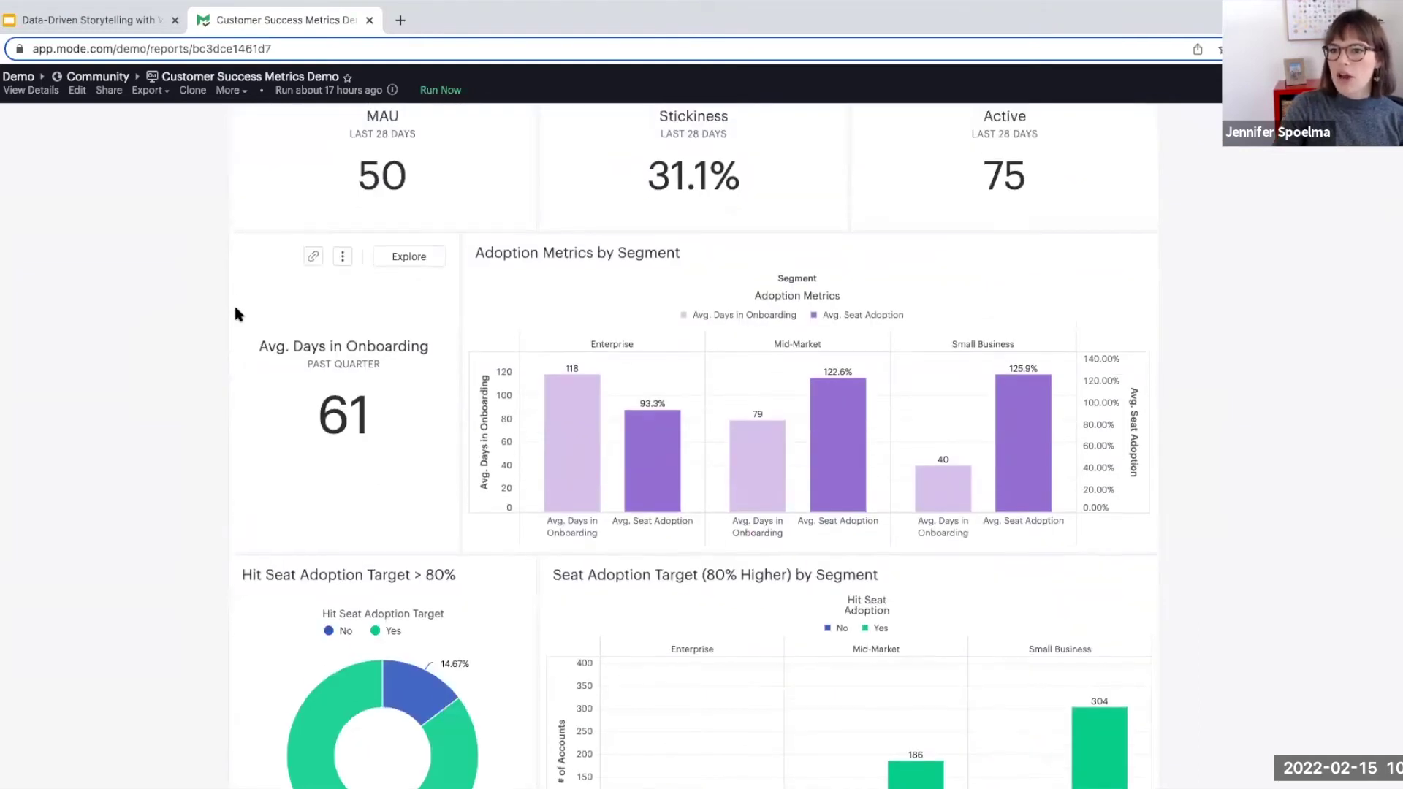
pyautogui.scroll(-1, 250, 495)
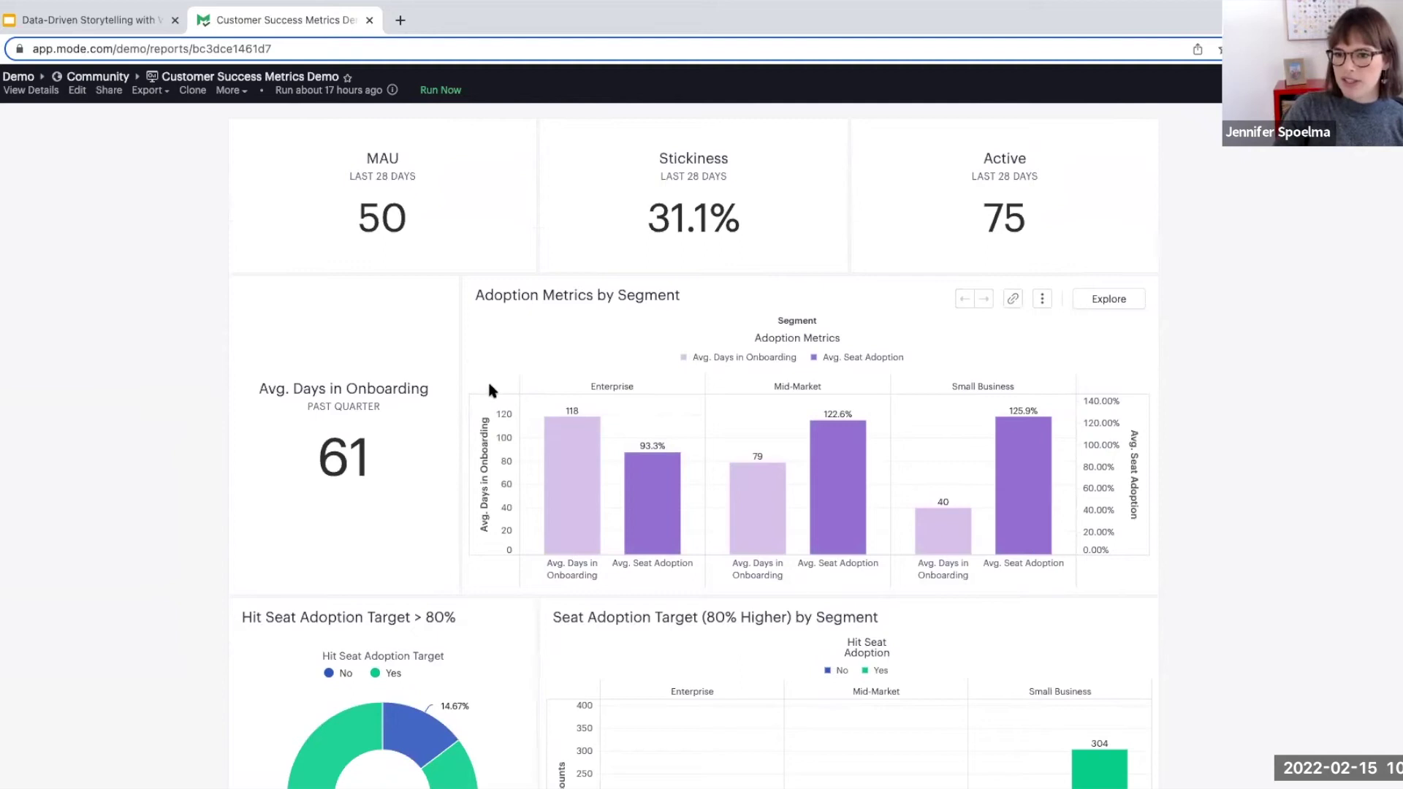
pyautogui.moveTo(567, 523)
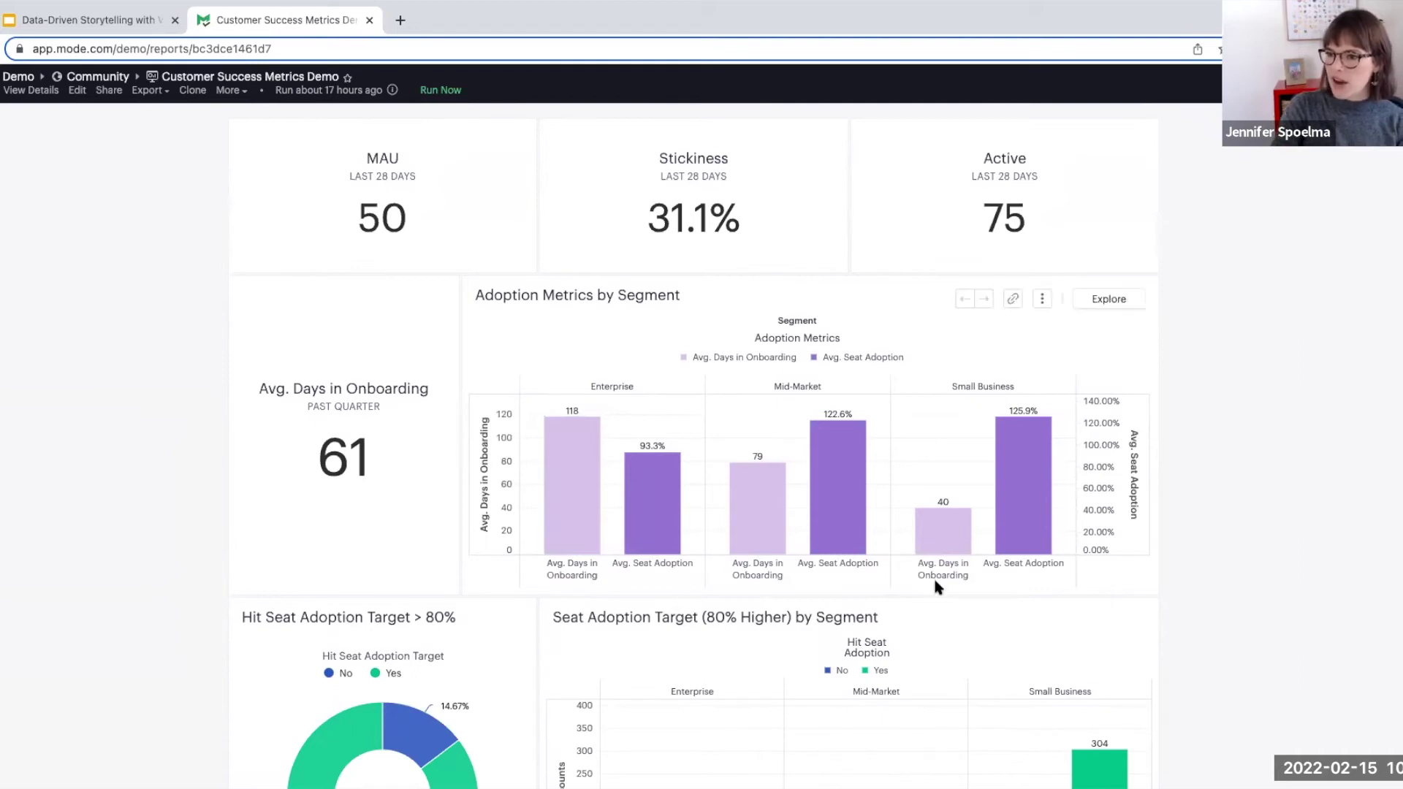
pyautogui.scroll(1, 921, 593)
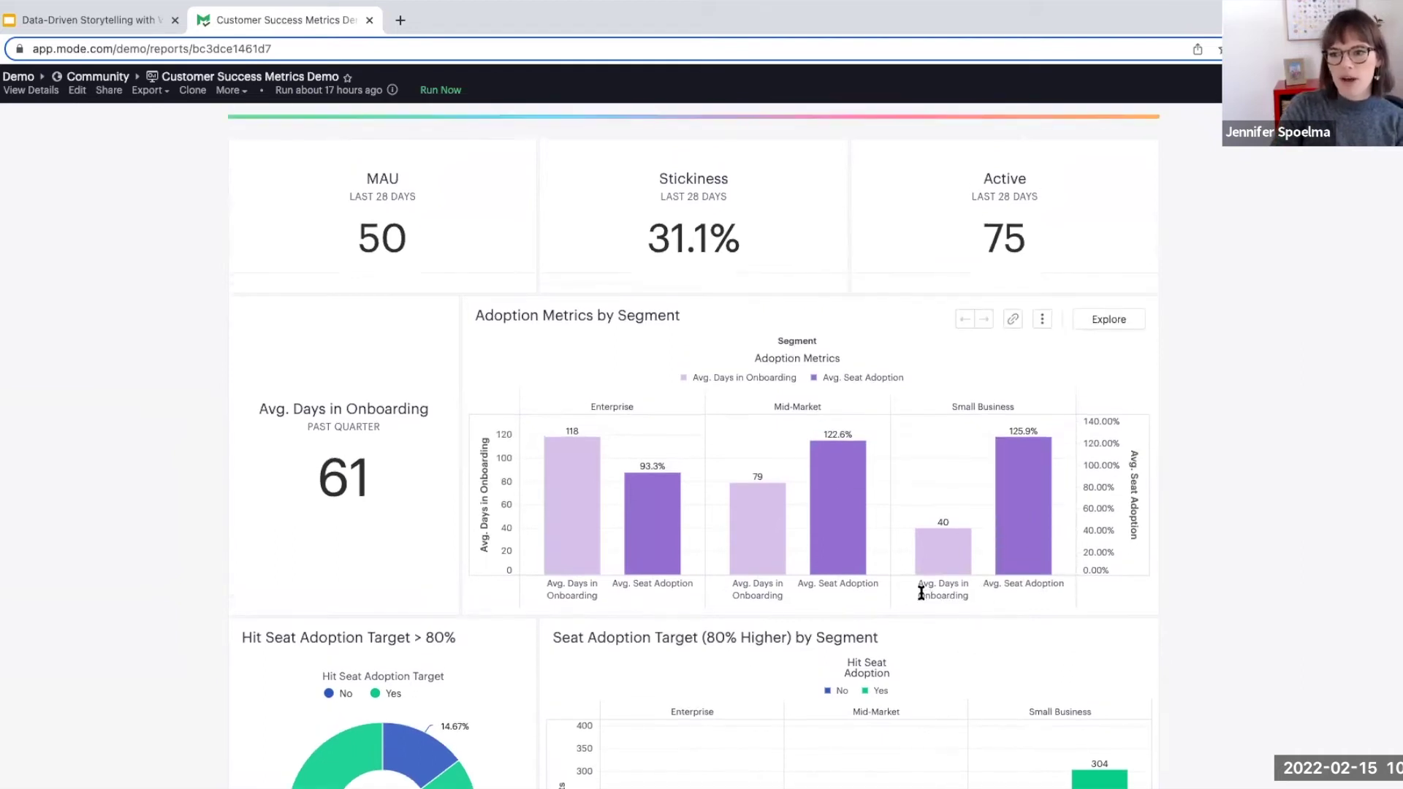
pyautogui.scroll(-2, 921, 593)
pyautogui.scroll(-1, 921, 593)
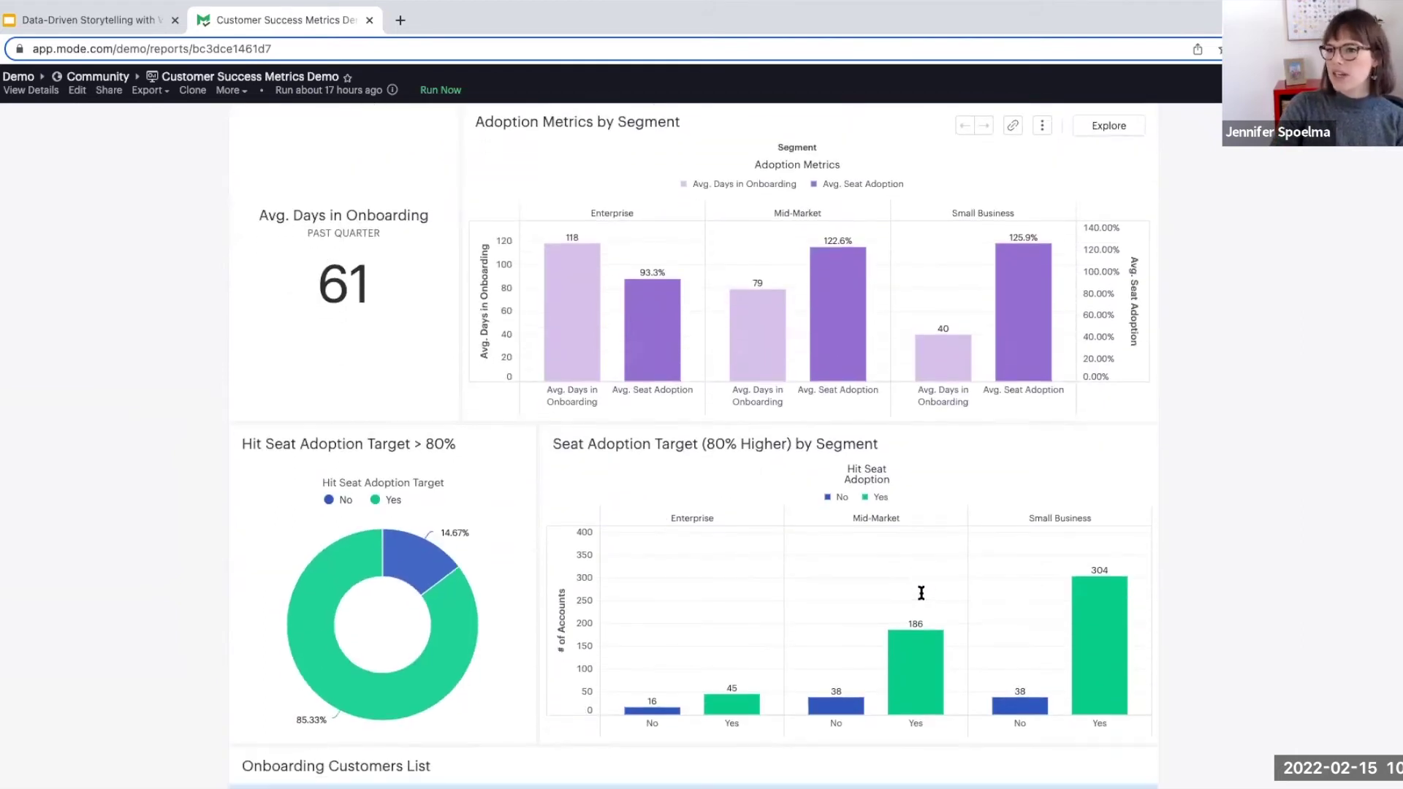
pyautogui.scroll(-1, 921, 593)
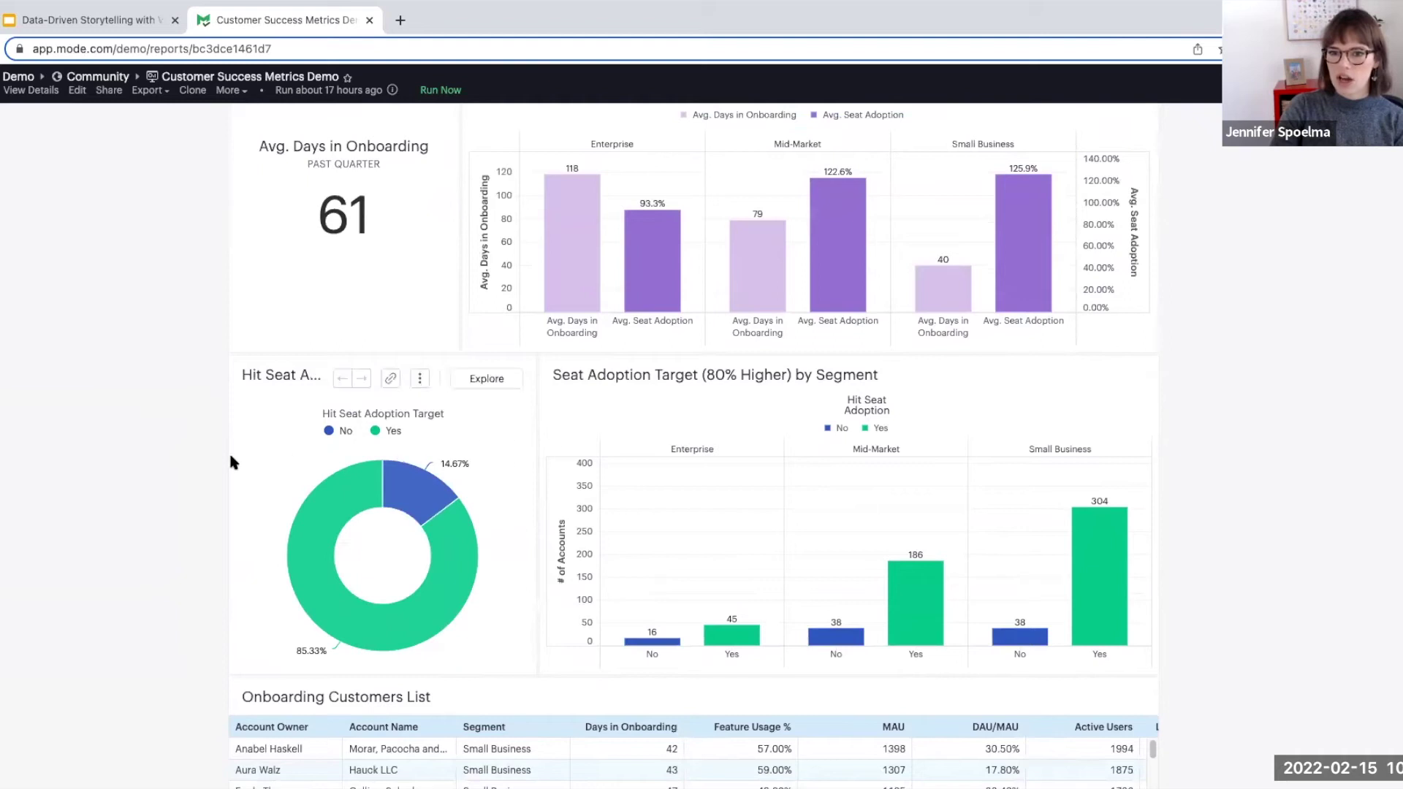
pyautogui.scroll(-1, 160, 459)
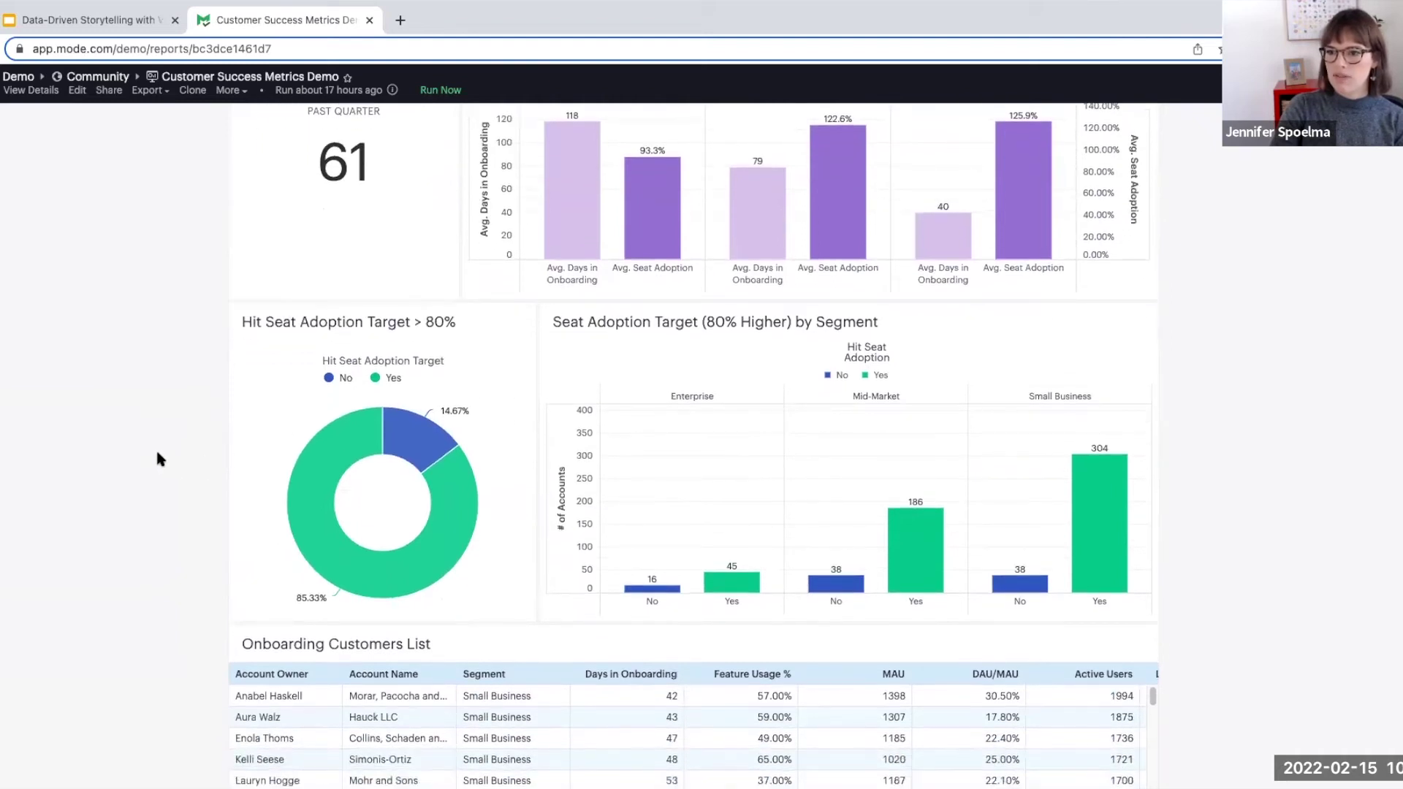
pyautogui.scroll(-2, 160, 458)
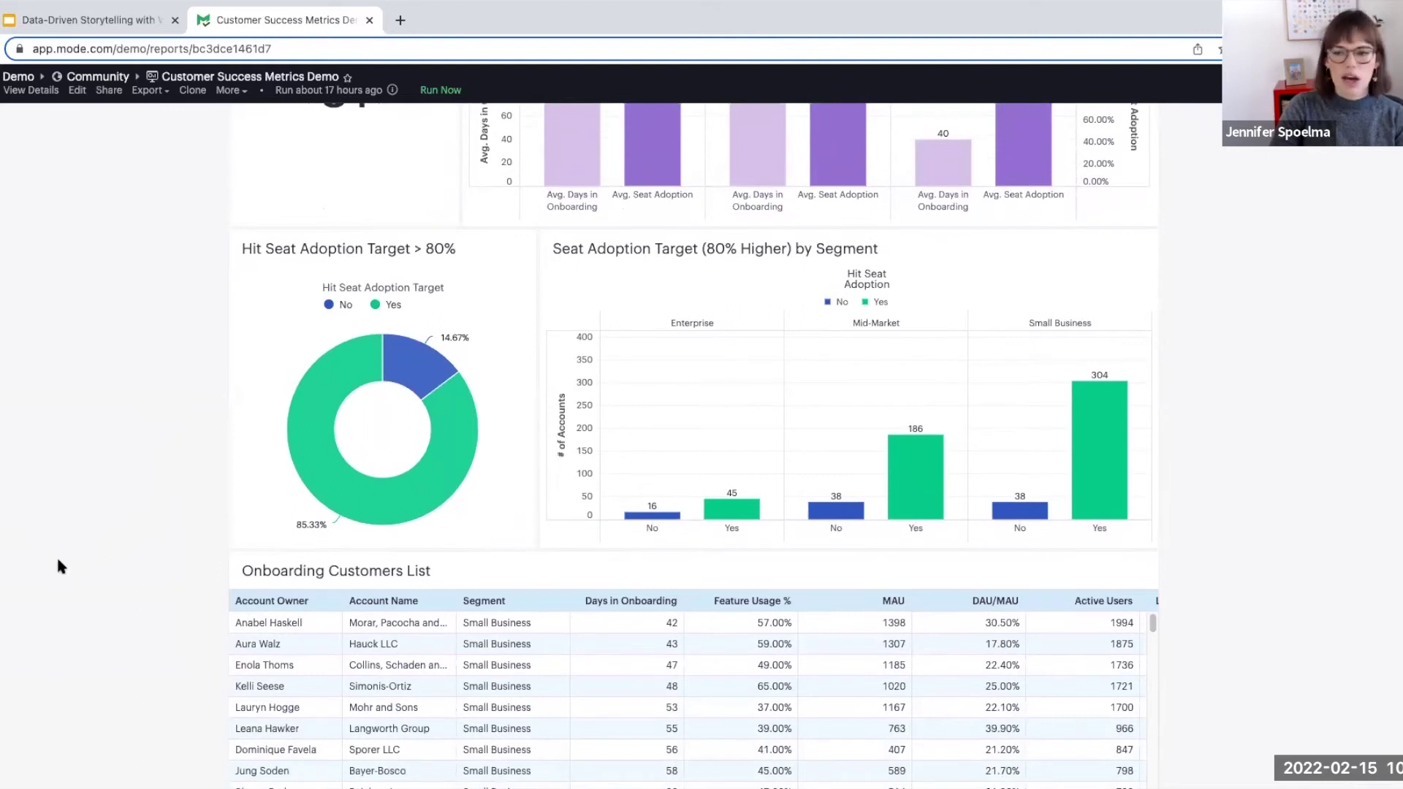
pyautogui.scroll(4, 58, 567)
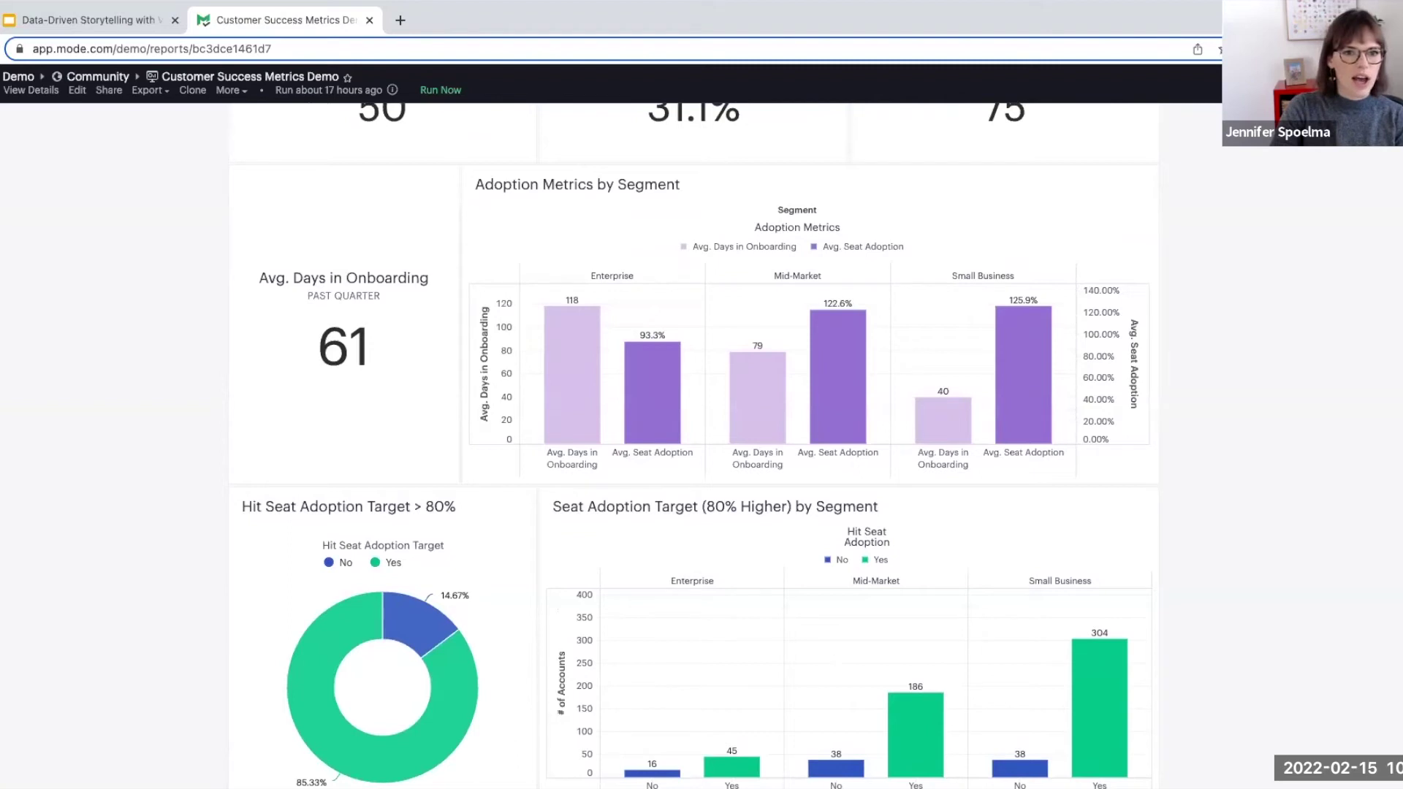
pyautogui.scroll(1, 20, 478)
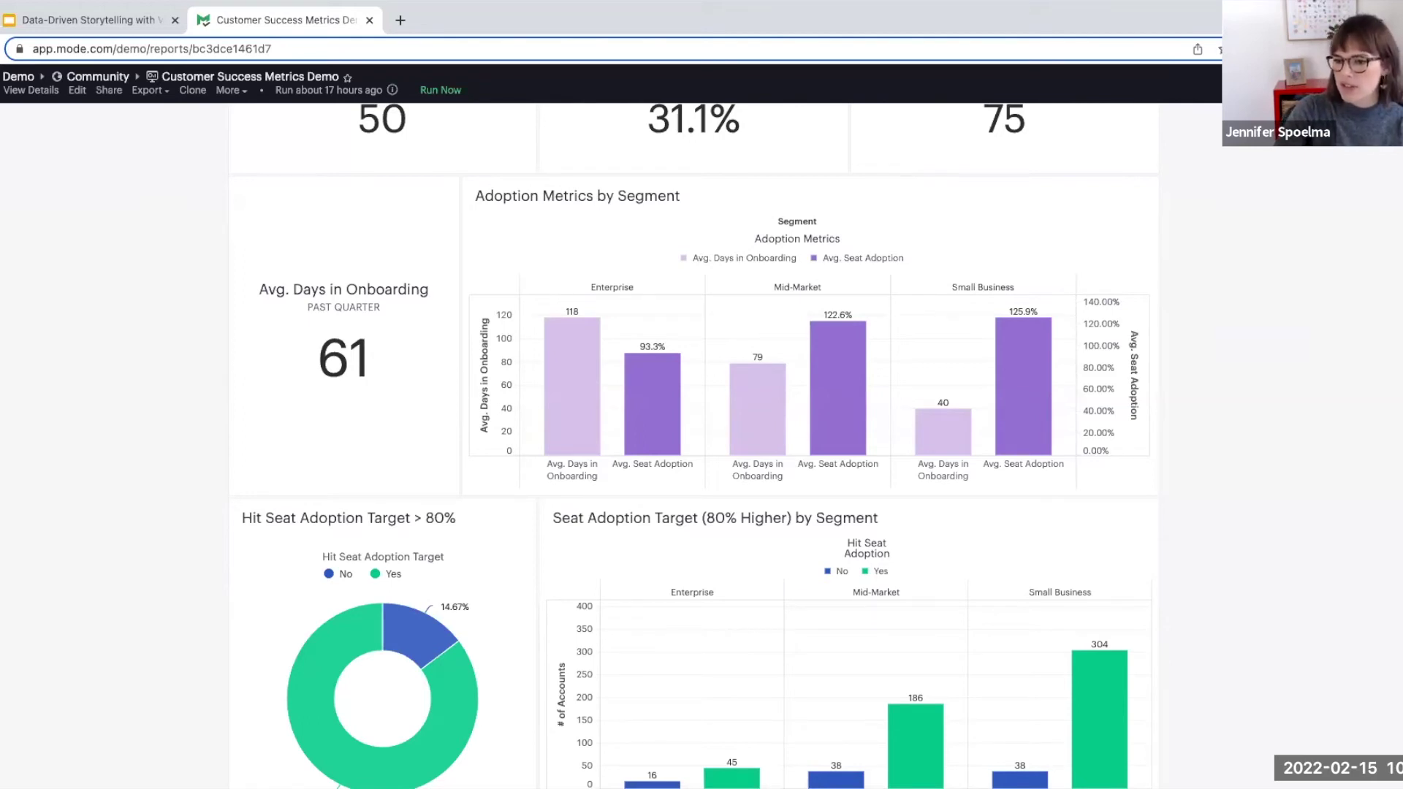
pyautogui.scroll(-4, 58, 585)
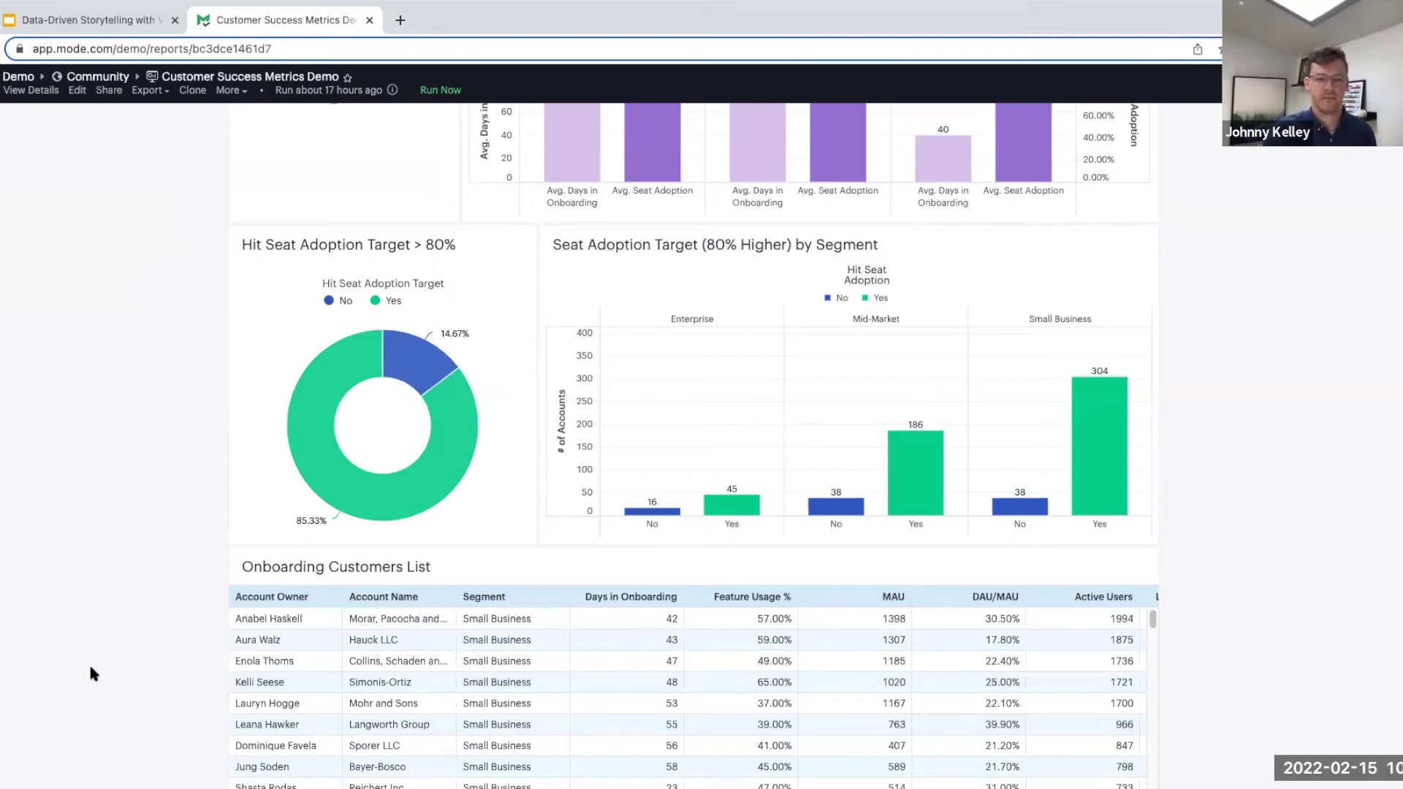
pyautogui.scroll(2, 694, 446)
pyautogui.scroll(3, 694, 445)
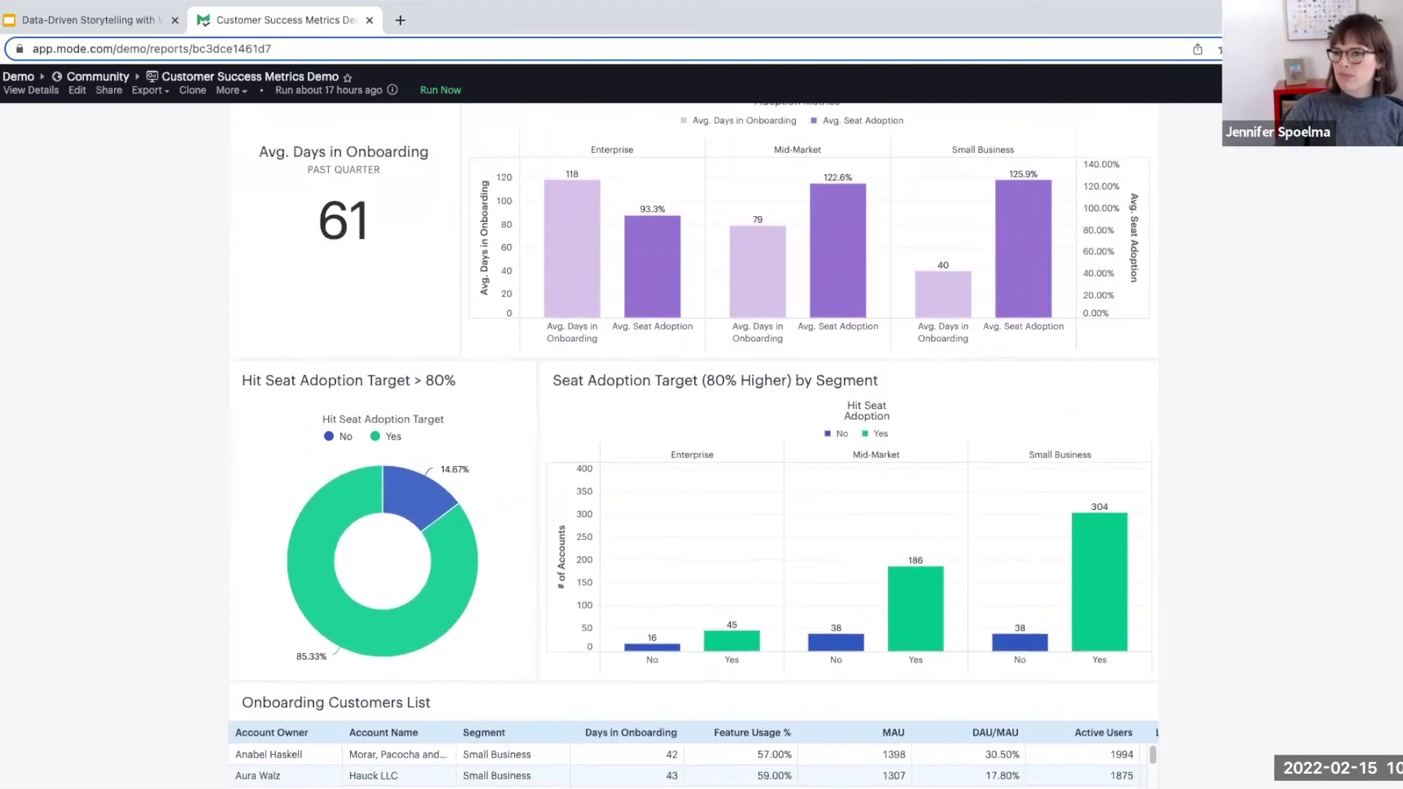
pyautogui.scroll(3, 28, 592)
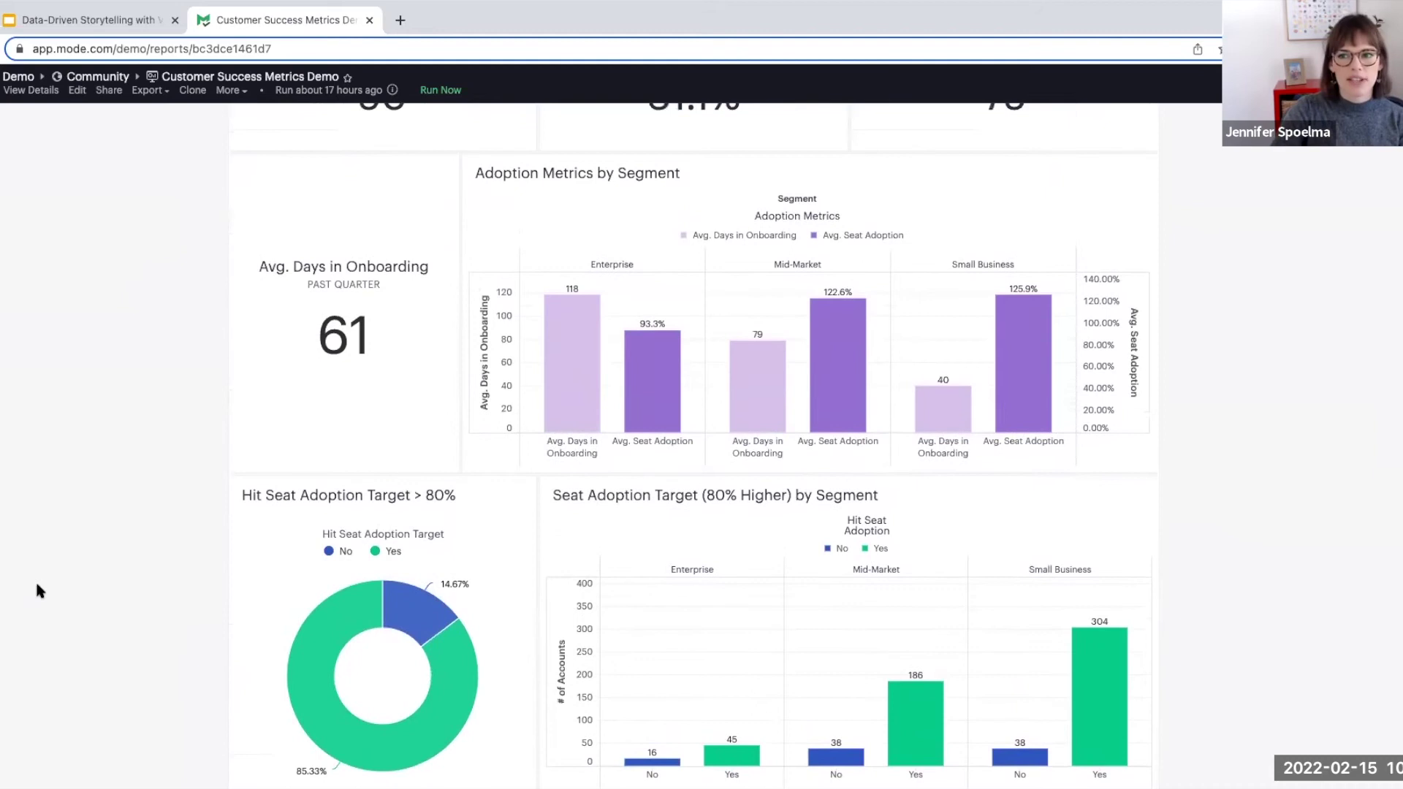
pyautogui.scroll(-1, 38, 589)
pyautogui.scroll(-1, 38, 590)
pyautogui.scroll(1, 38, 590)
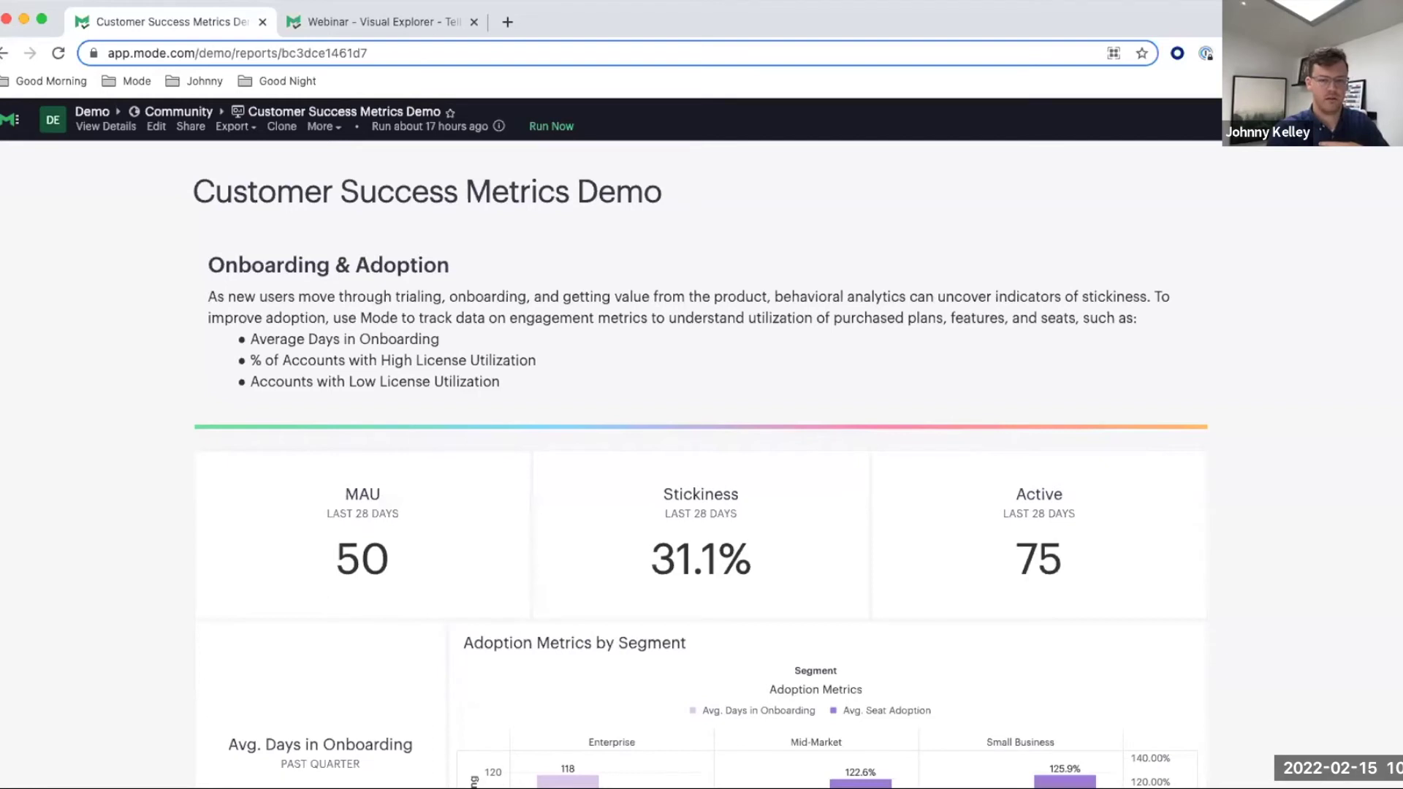
# Open the report's Onboarding Customers List as an exploration and switch its chart type from table to Visual Explorer.
pyautogui.scroll(-7, 1110, 507)
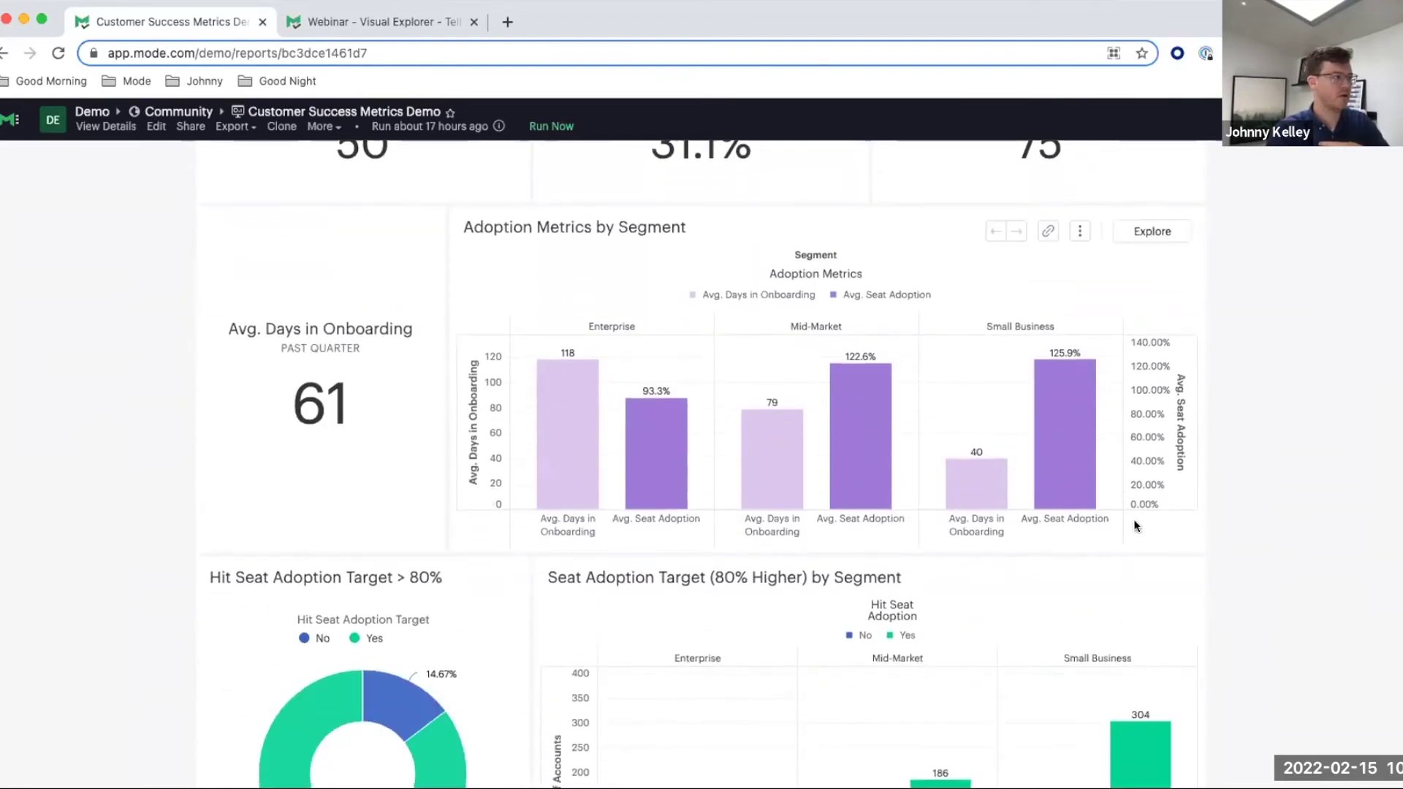
pyautogui.scroll(-1, 1133, 518)
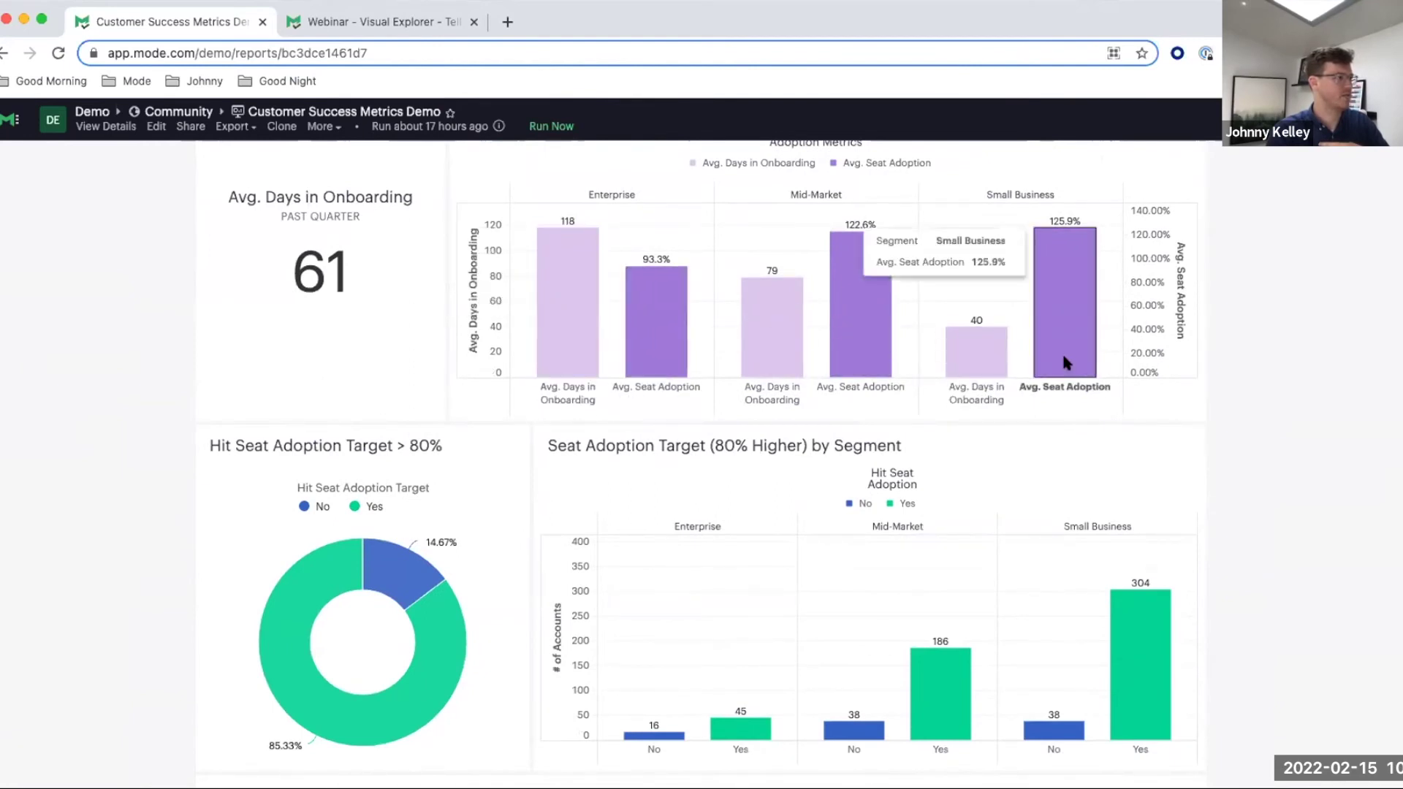
pyautogui.scroll(-5, 1277, 470)
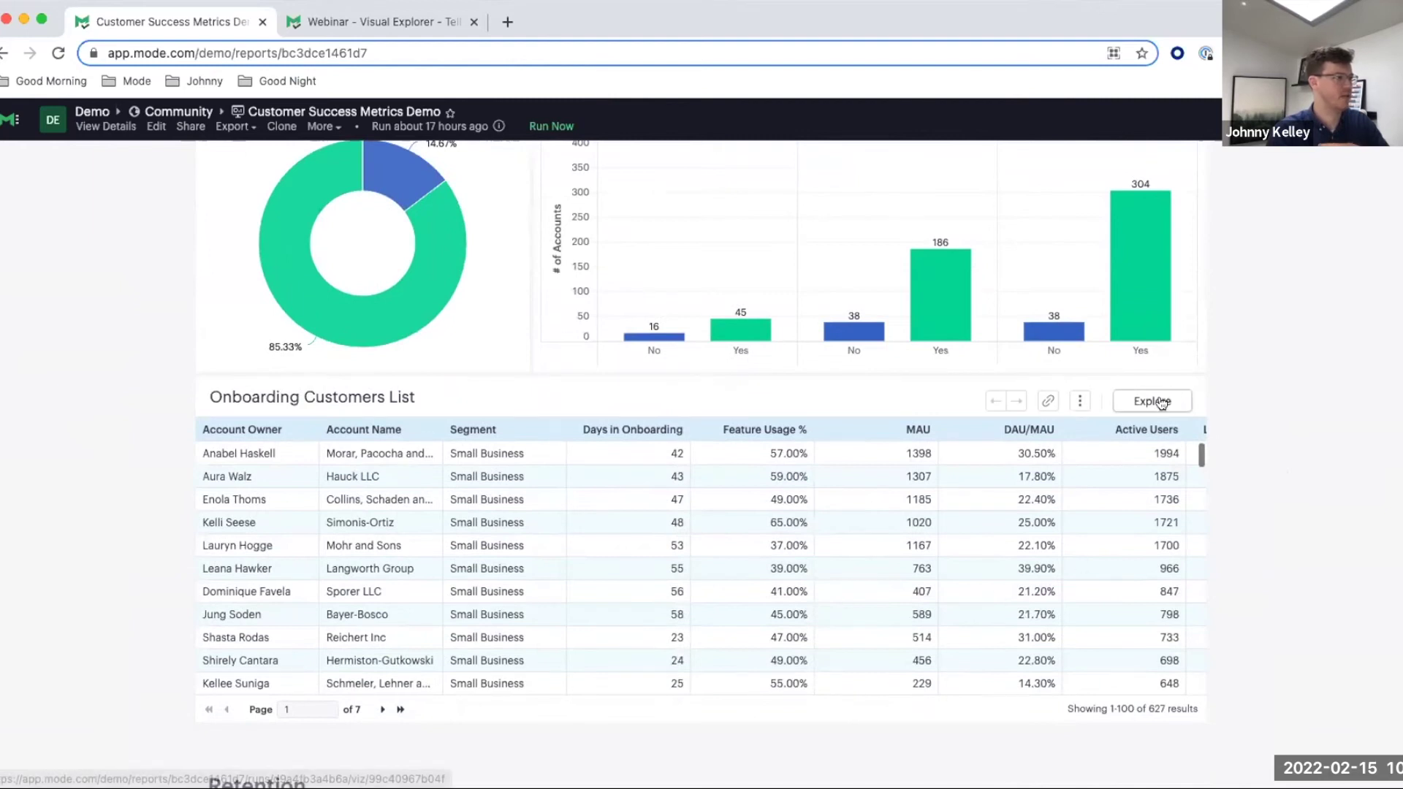
pyautogui.click(1161, 402)
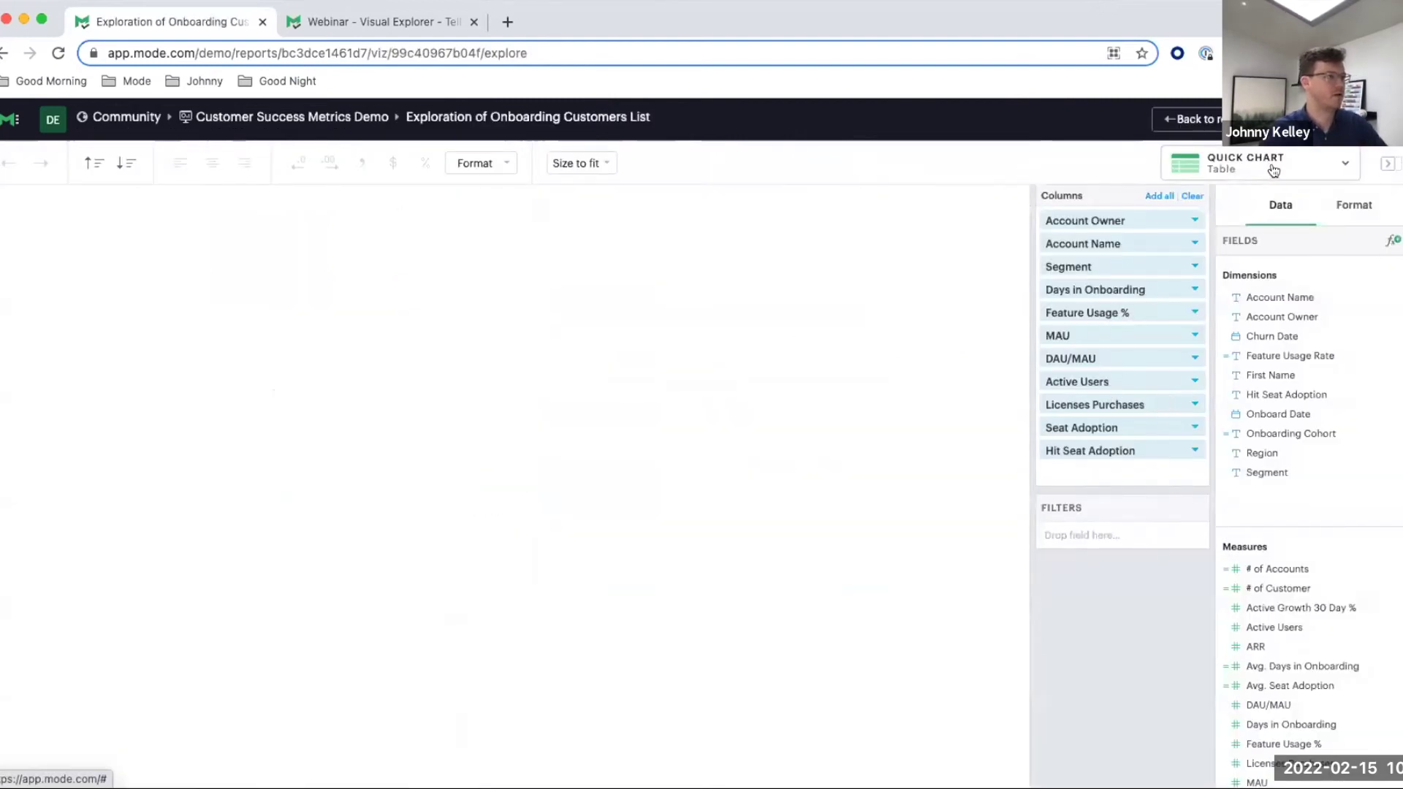
pyautogui.click(1273, 179)
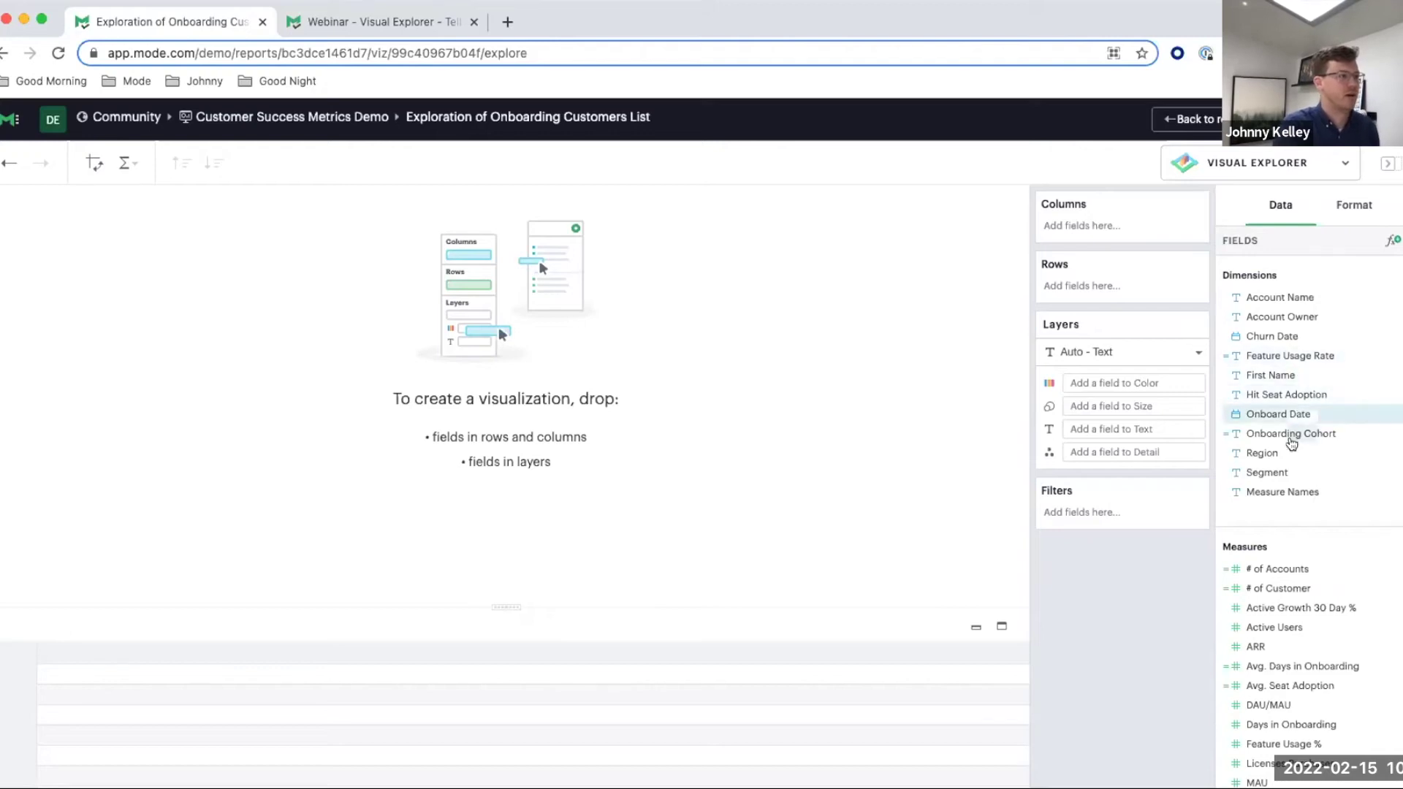
# Build a bar chart with Segment, Feature Usage Rate and Onboarding Cohort as columns and # of Accounts as rows.
pyautogui.moveTo(1284, 473); pyautogui.dragTo(1108, 237)
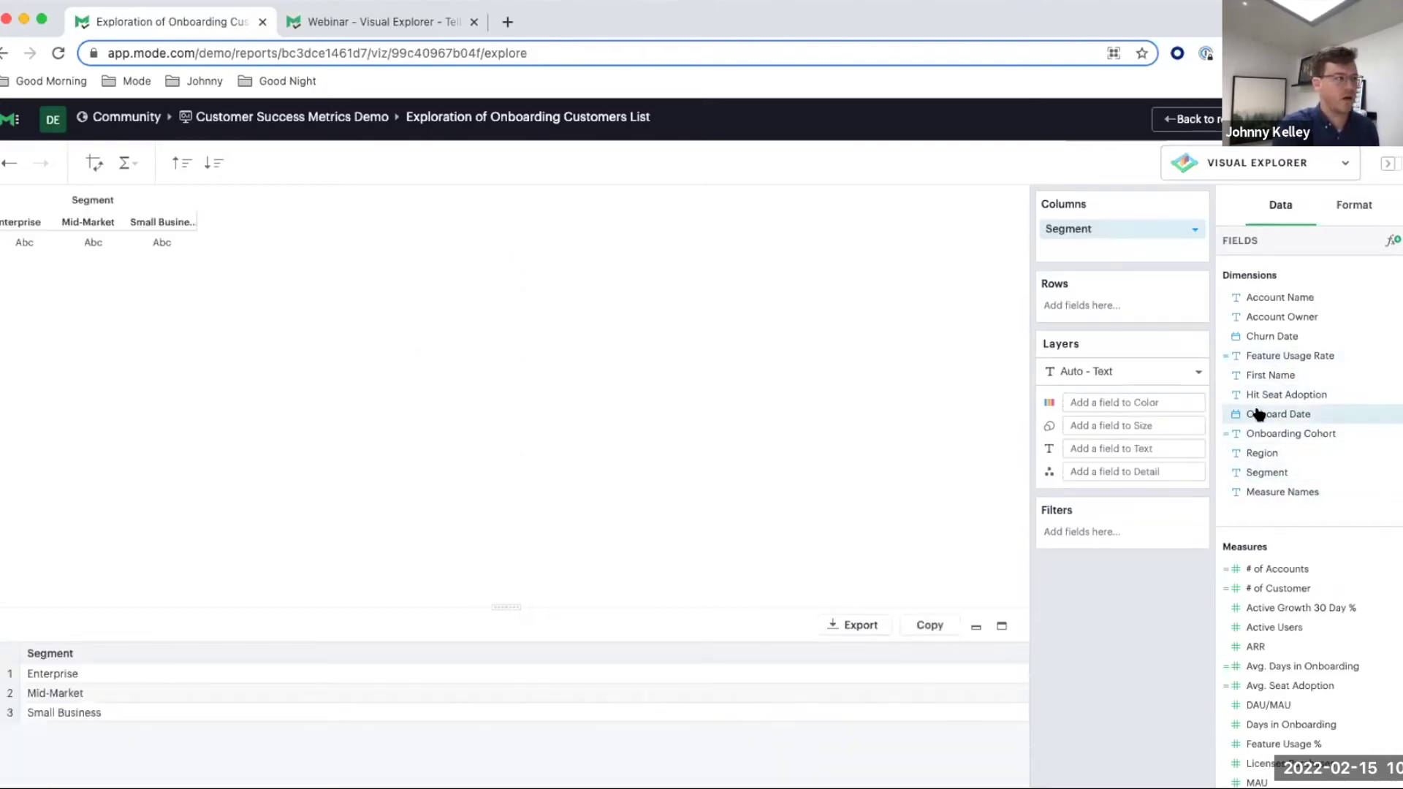
pyautogui.moveTo(1292, 356); pyautogui.dragTo(1102, 248)
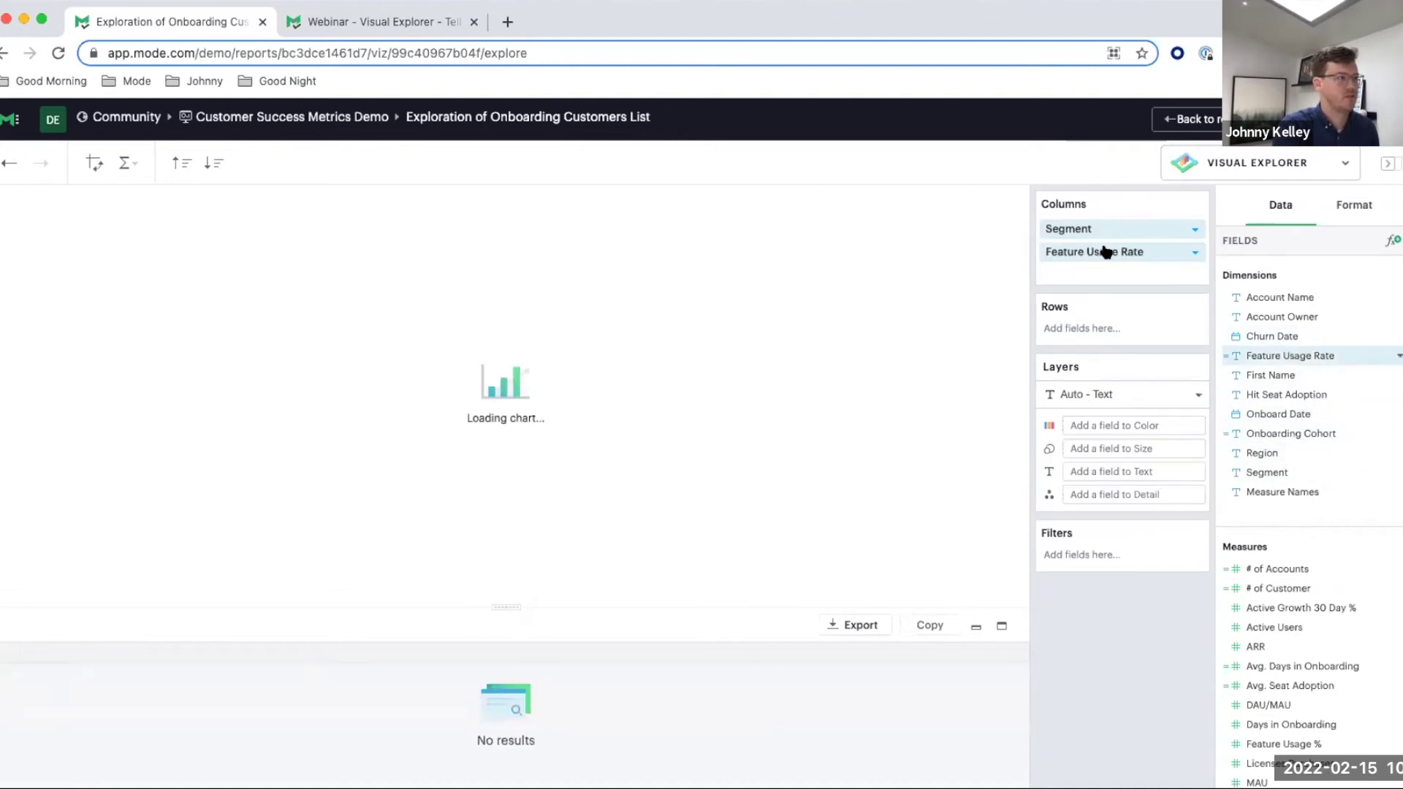
pyautogui.moveTo(1299, 570); pyautogui.dragTo(1128, 333)
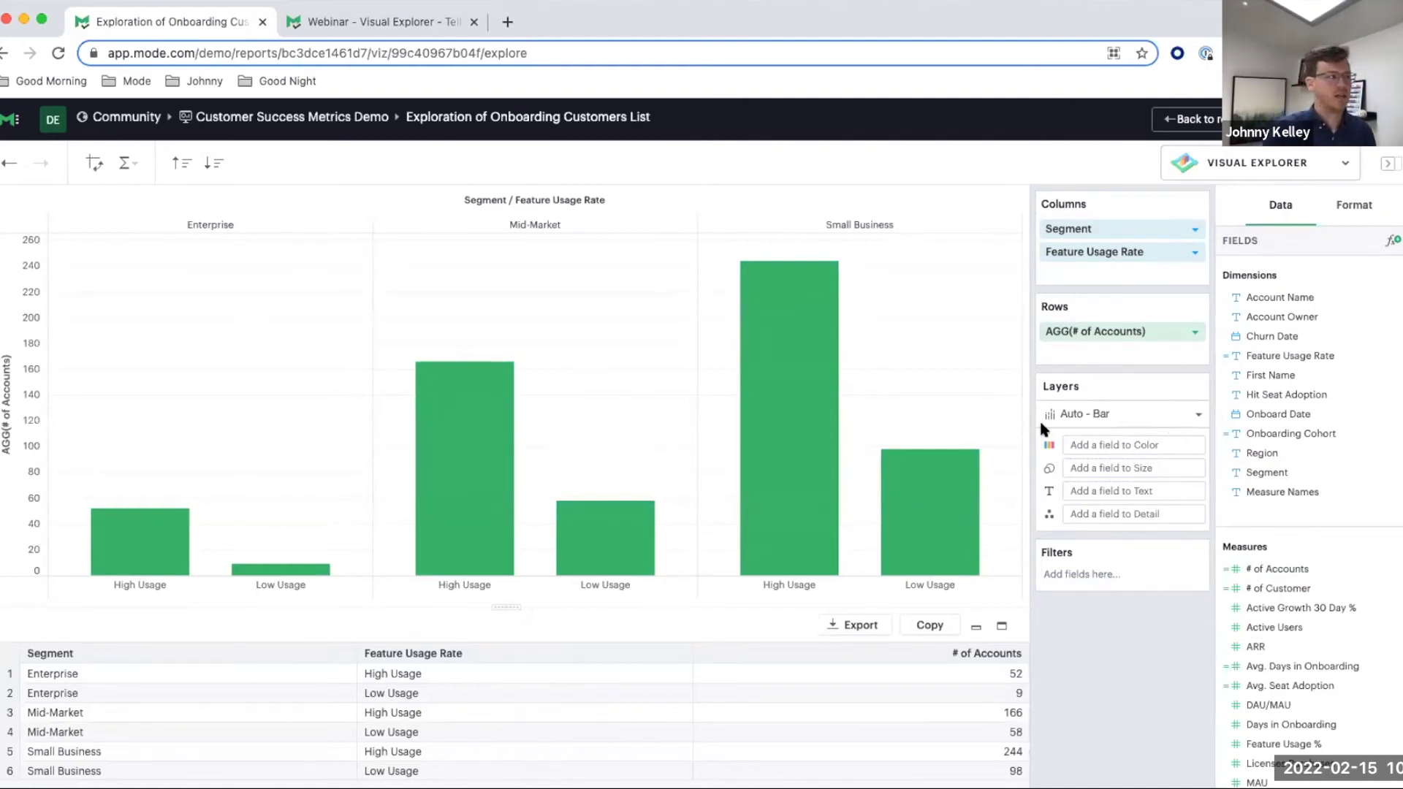
pyautogui.moveTo(786, 436)
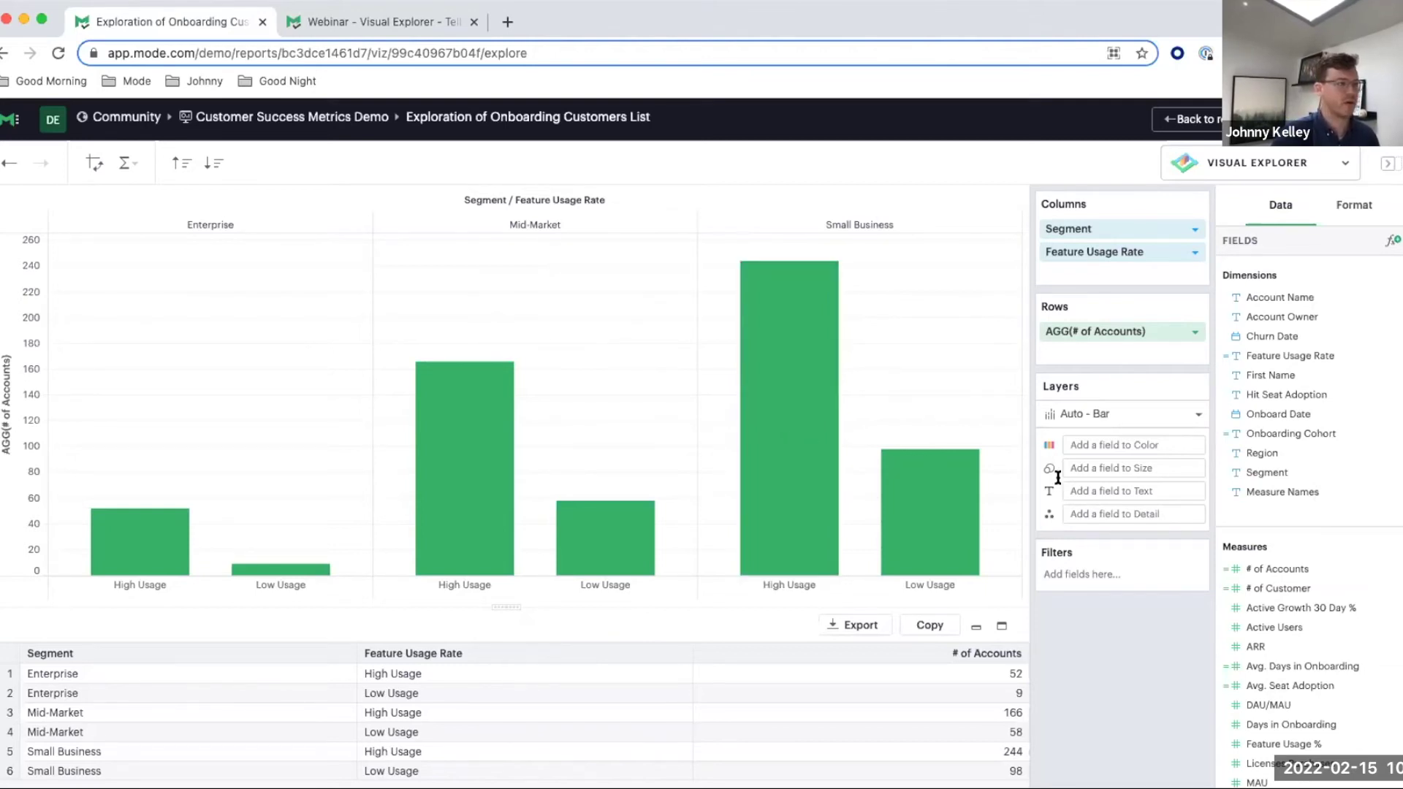
pyautogui.moveTo(1380, 435)
pyautogui.mouseDown()
pyautogui.moveTo(1094, 264)
pyautogui.moveTo(1080, 272)
pyautogui.mouseUp()
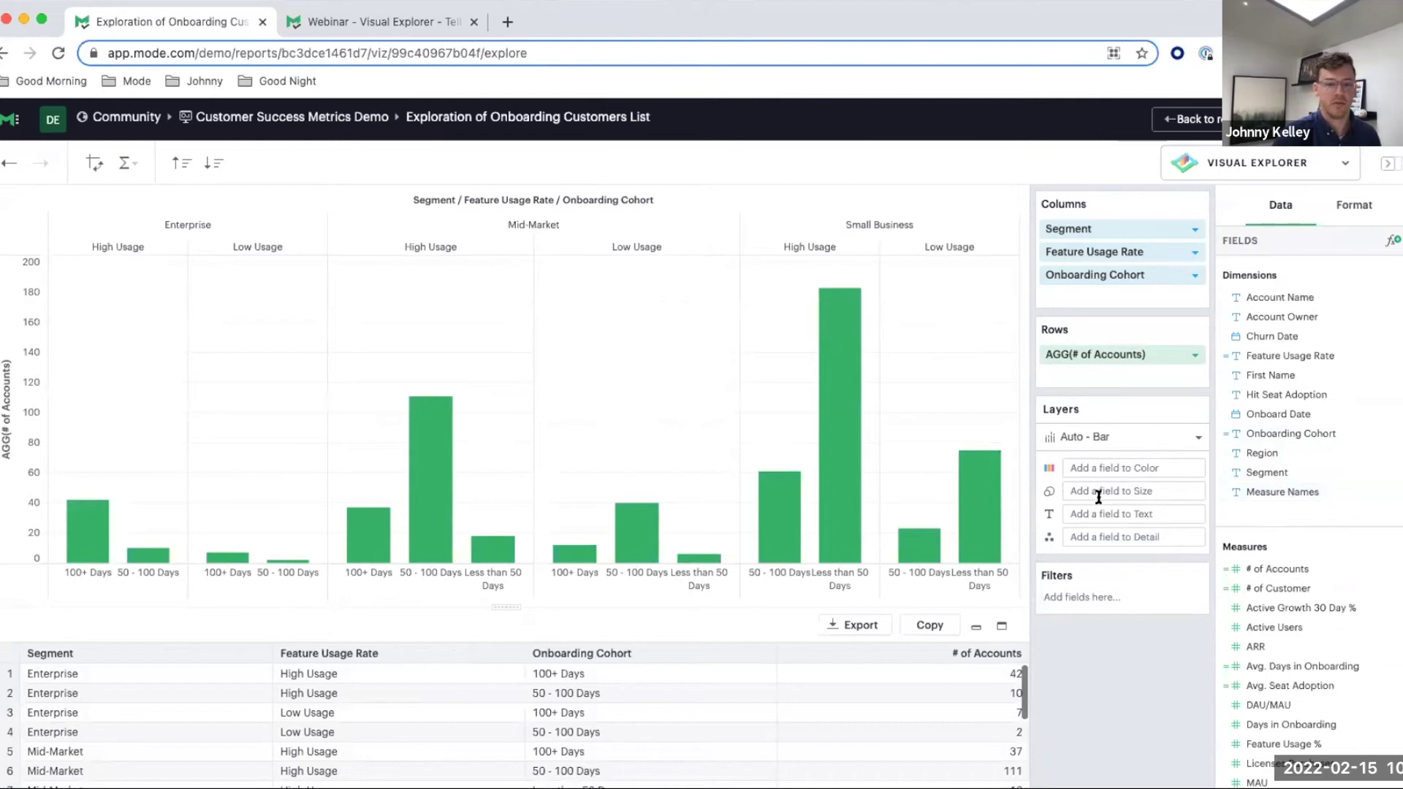
pyautogui.moveTo(851, 436)
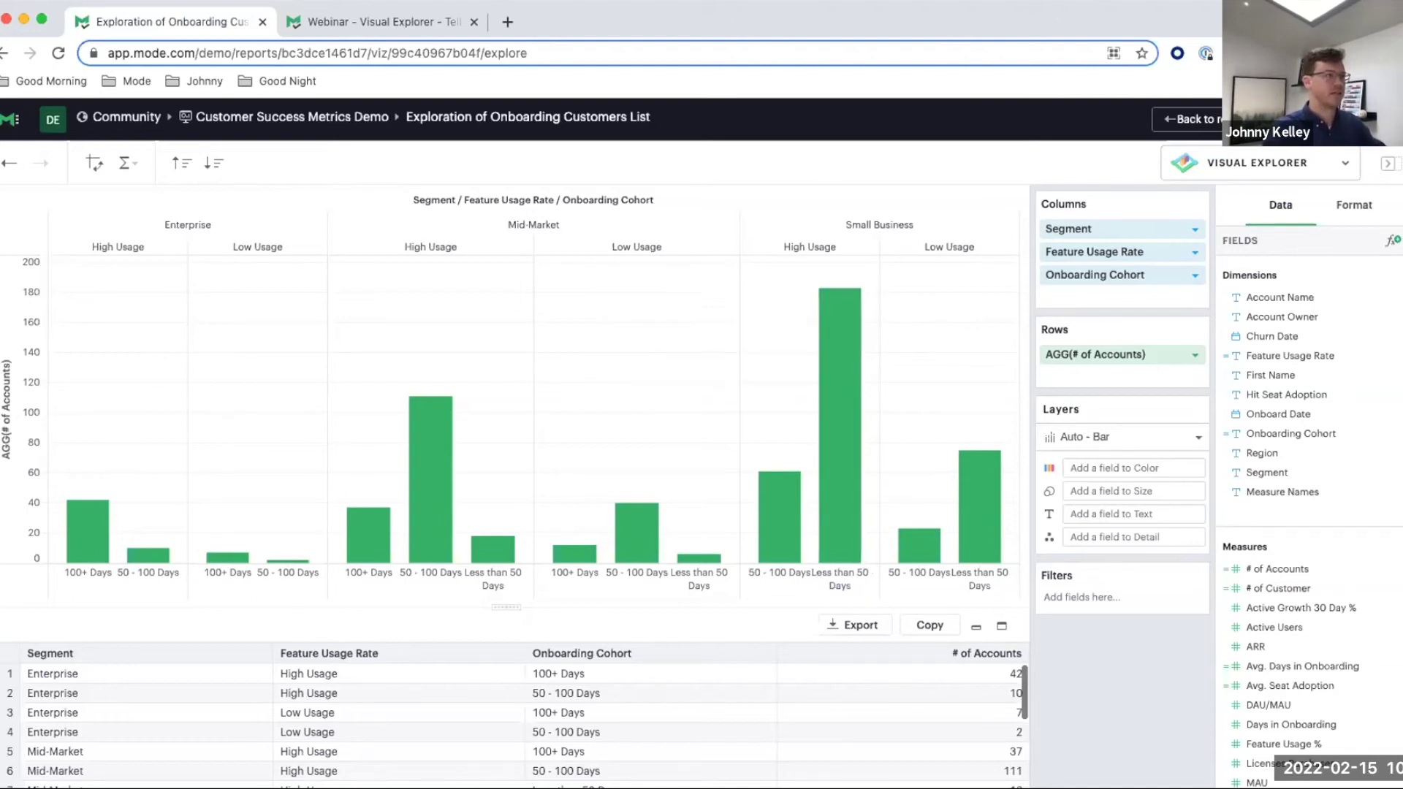
# Save the exploration as a "quick exploration" for the colleague, including their first name, and open the saved exploration's view.
pyautogui.press('super+s')
pyautogui.write('quick e')
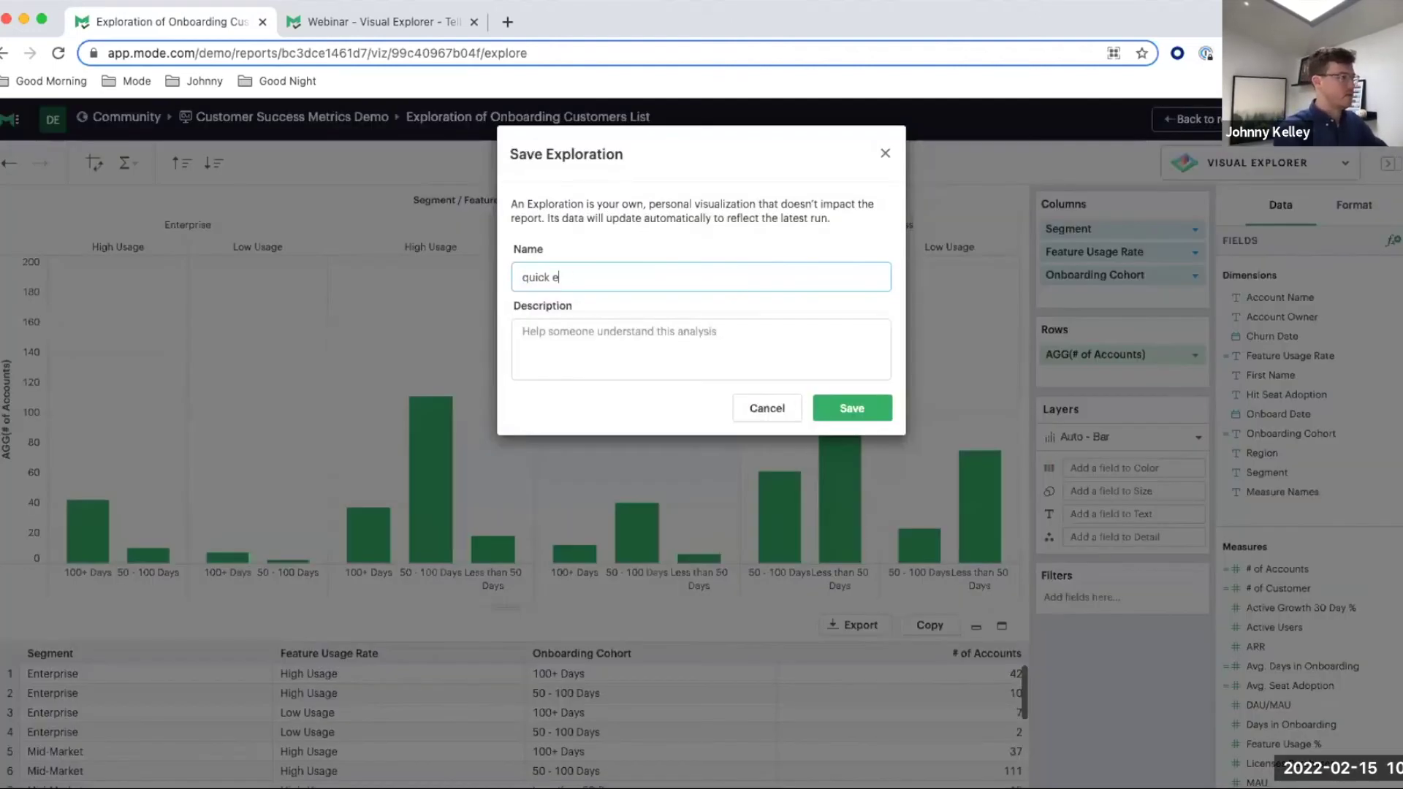
pyautogui.write('xploration for Jennifer')
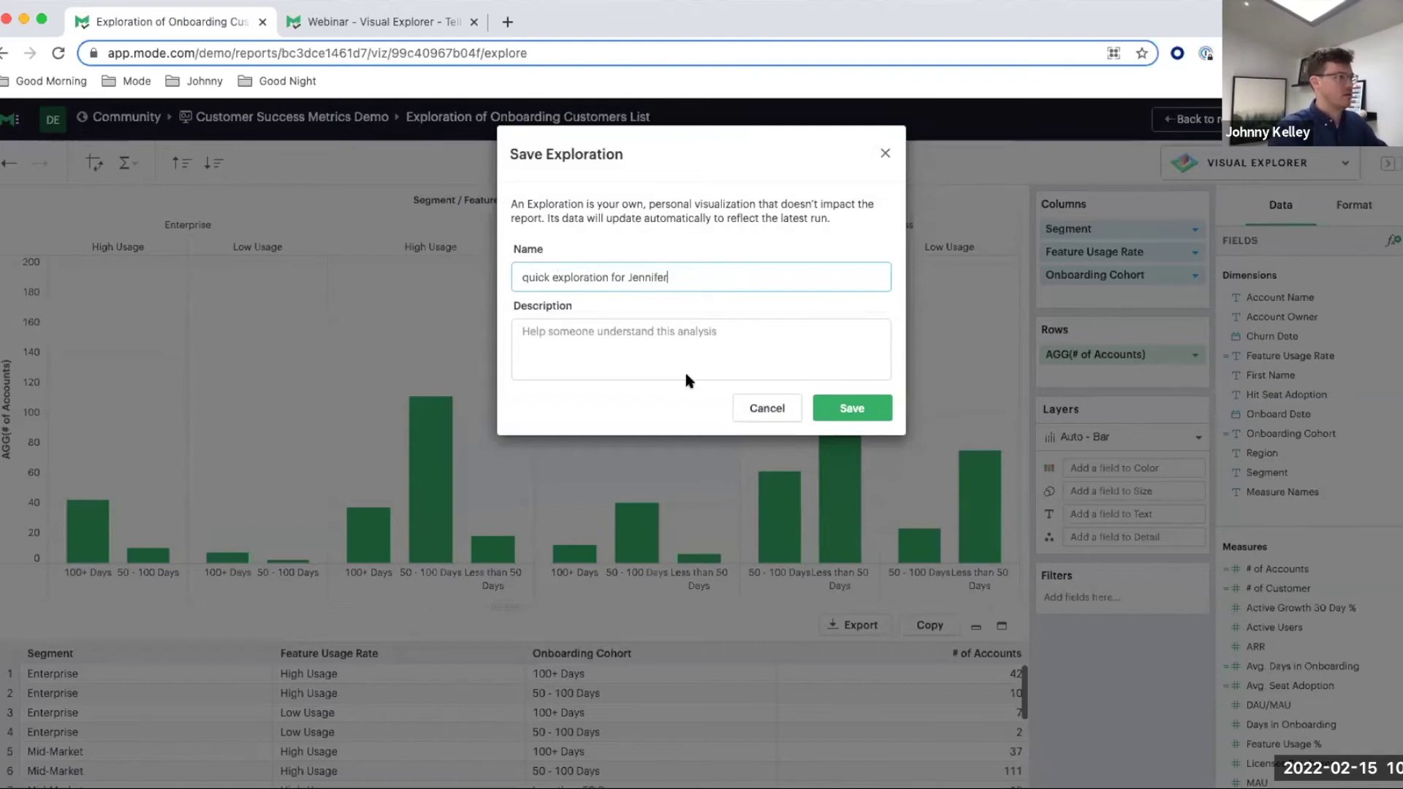
pyautogui.click(848, 407)
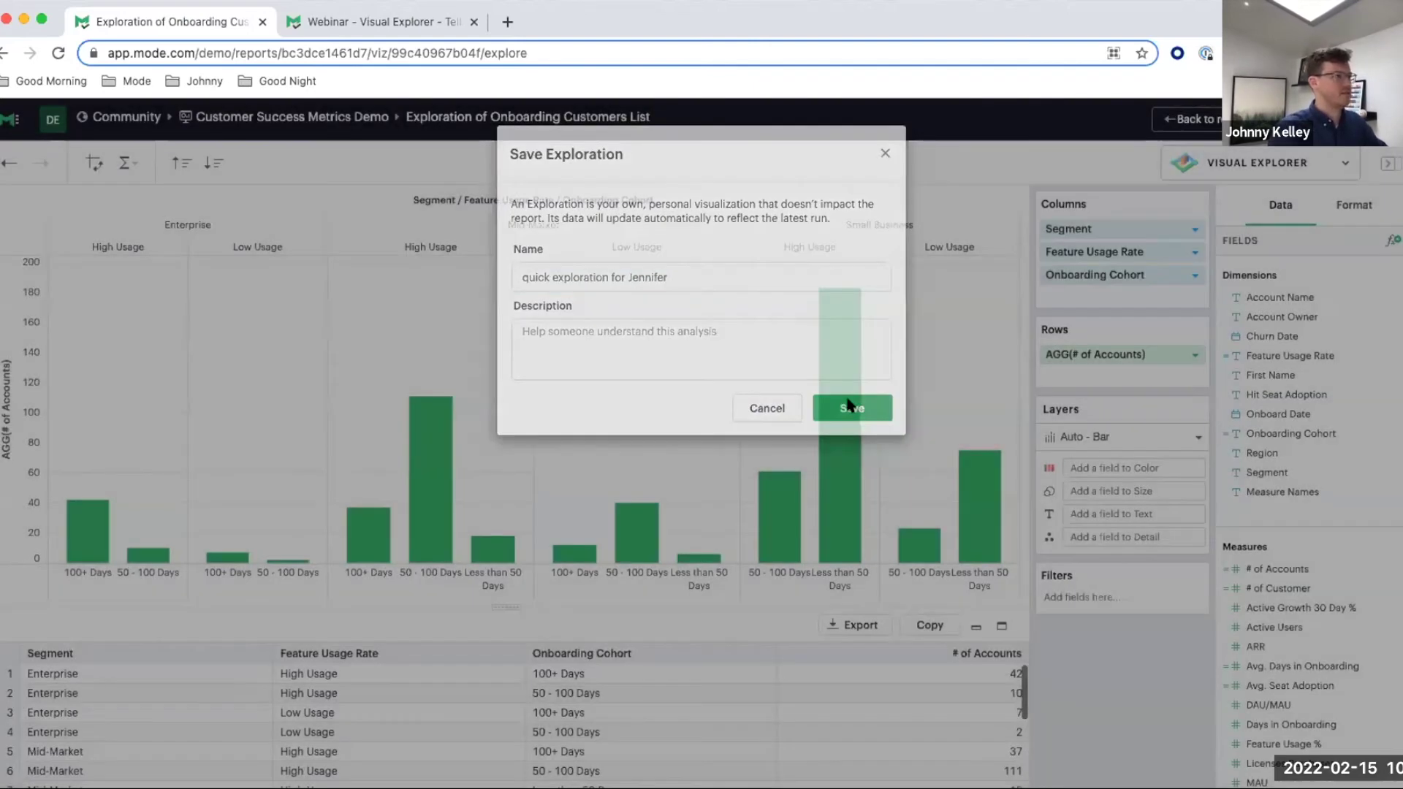
pyautogui.click(1140, 123)
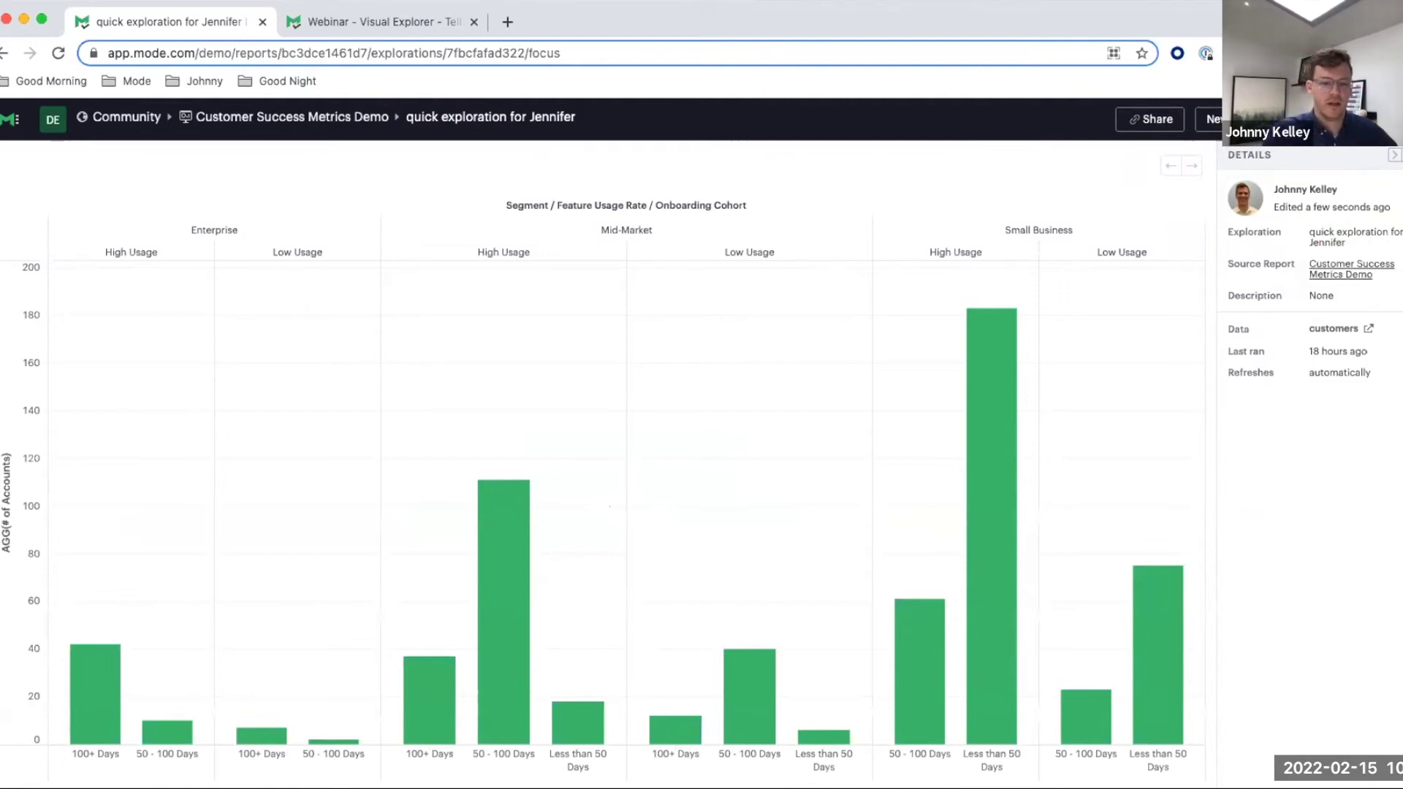
# Switch to the Webinar - Visual Explorer report and lay out a table with Email as rows and Measure Names as columns.
pyautogui.click(411, 25)
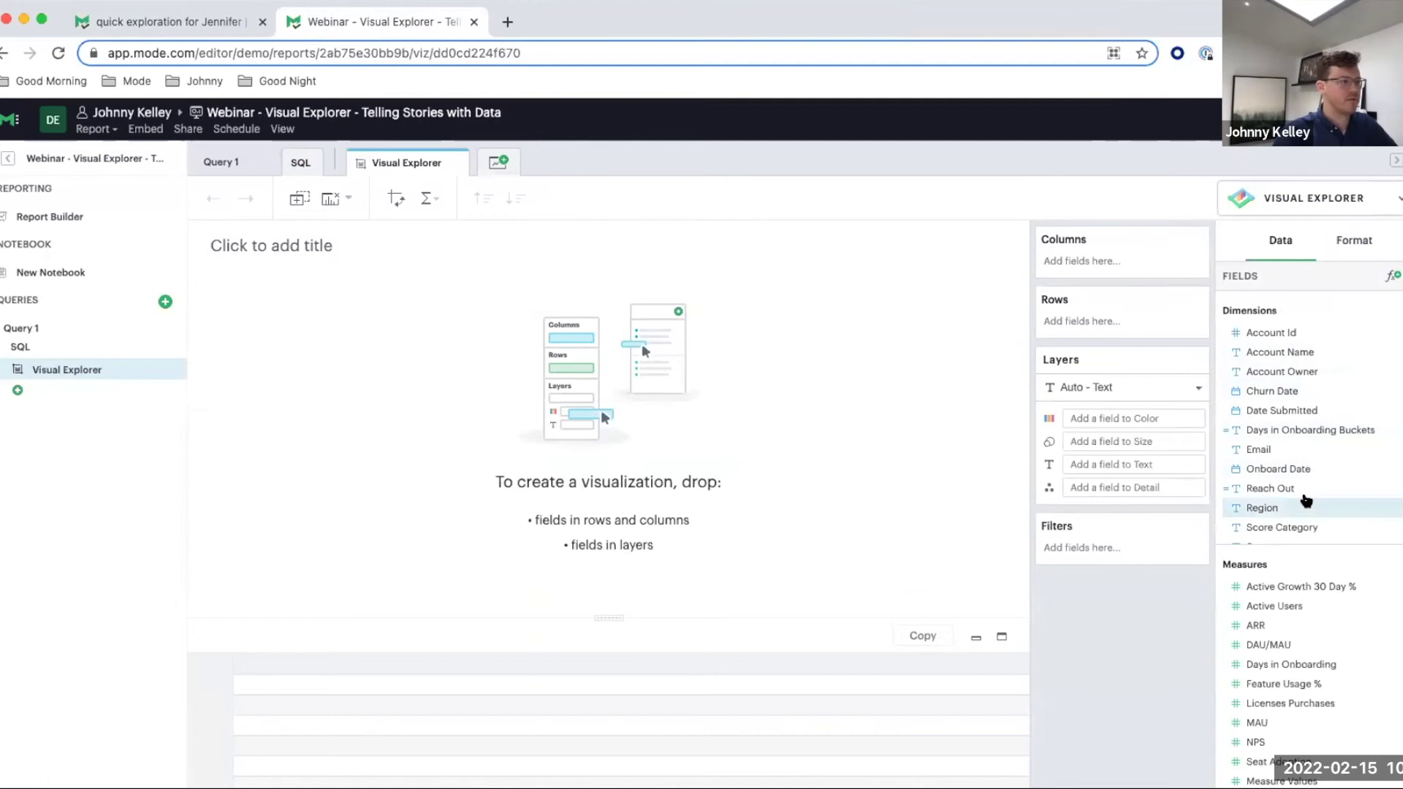
pyautogui.moveTo(1308, 431); pyautogui.dragTo(1093, 314)
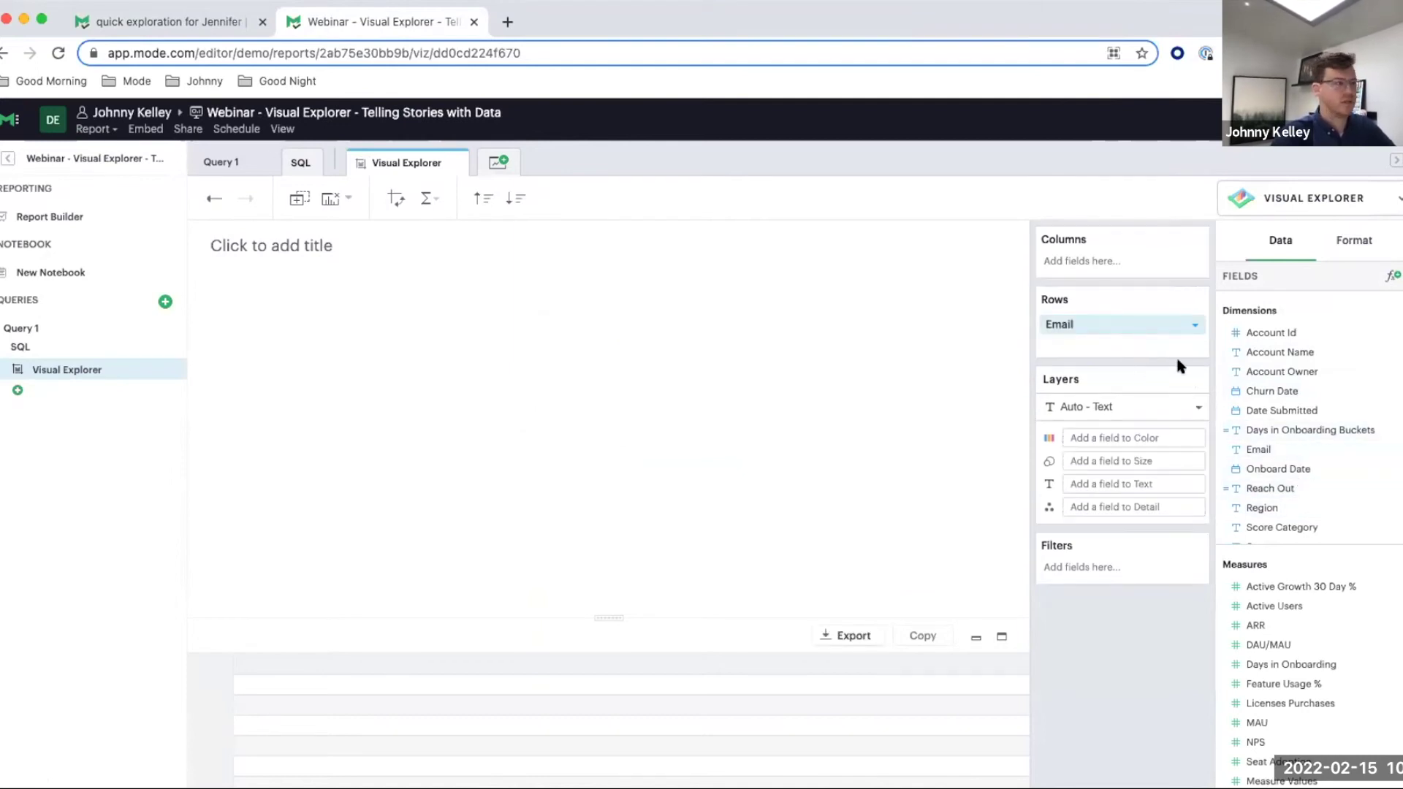
pyautogui.scroll(-1, 1312, 523)
pyautogui.moveTo(1312, 524); pyautogui.dragTo(1141, 260)
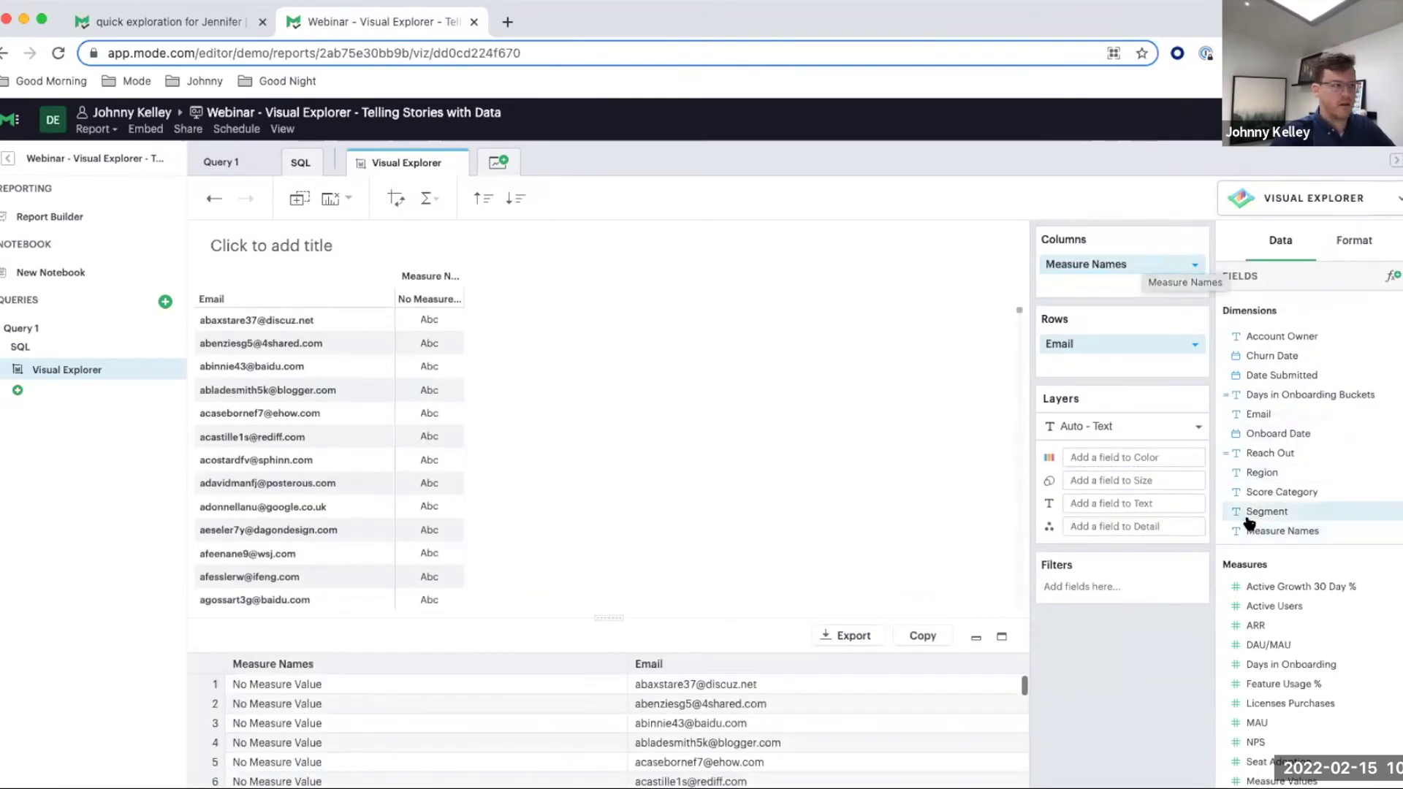
# Filter the email table by NPS with a minimum value of 10.
pyautogui.moveTo(1296, 742); pyautogui.dragTo(1115, 569)
pyautogui.click(851, 257)
pyautogui.click(580, 207)
pyautogui.write('10')
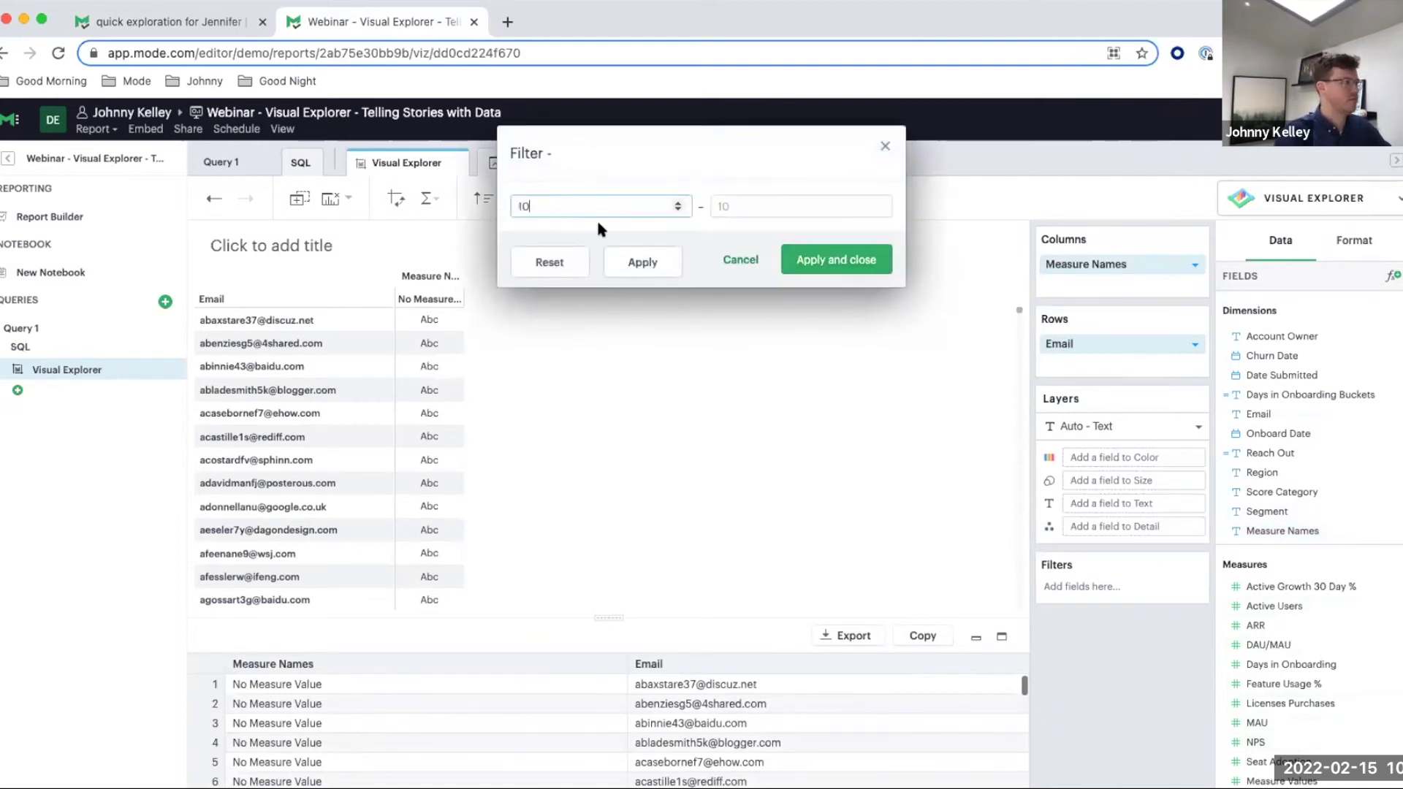
pyautogui.click(823, 260)
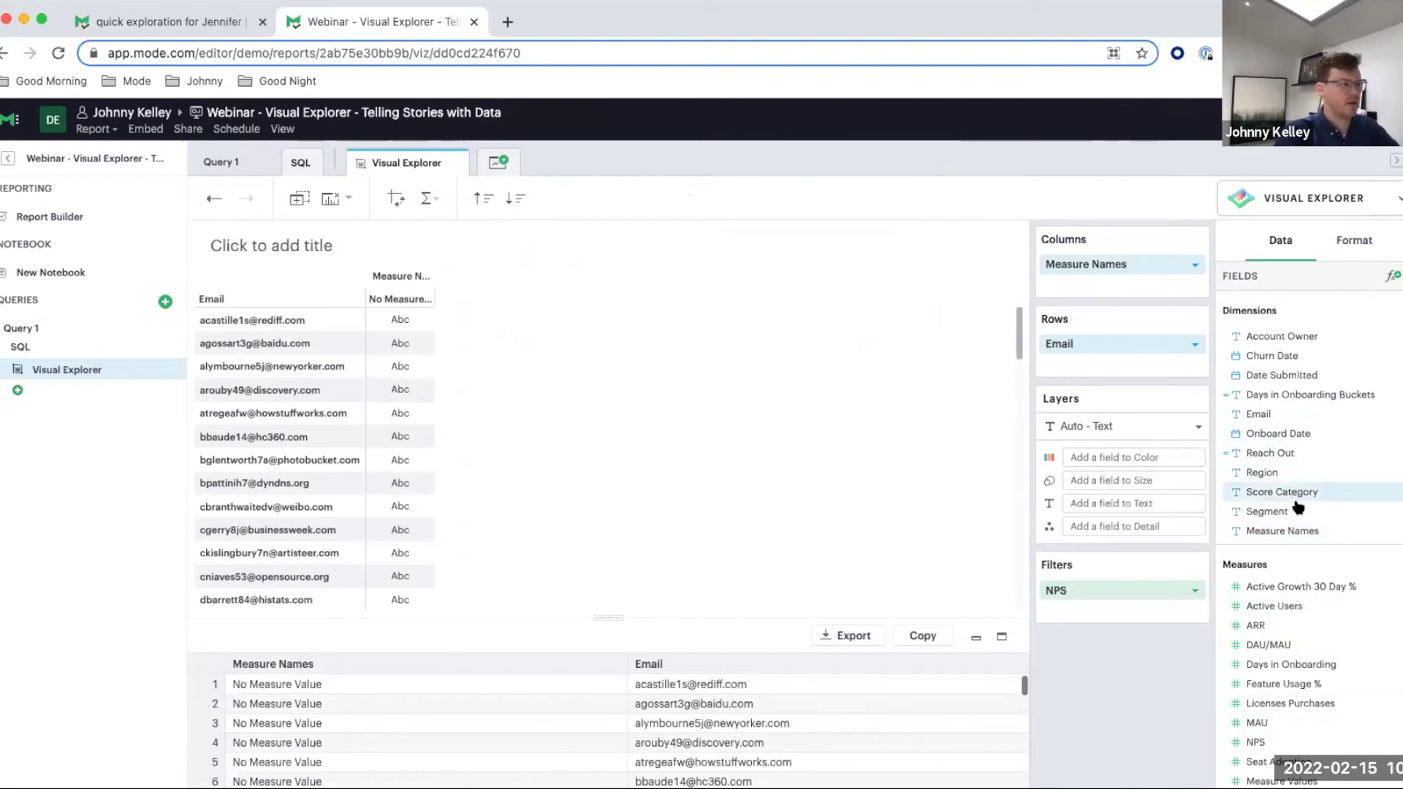
# Show Measure Values as the table's text and add NPS to them, aggregated as an average.
pyautogui.moveTo(1280, 780); pyautogui.dragTo(1094, 503)
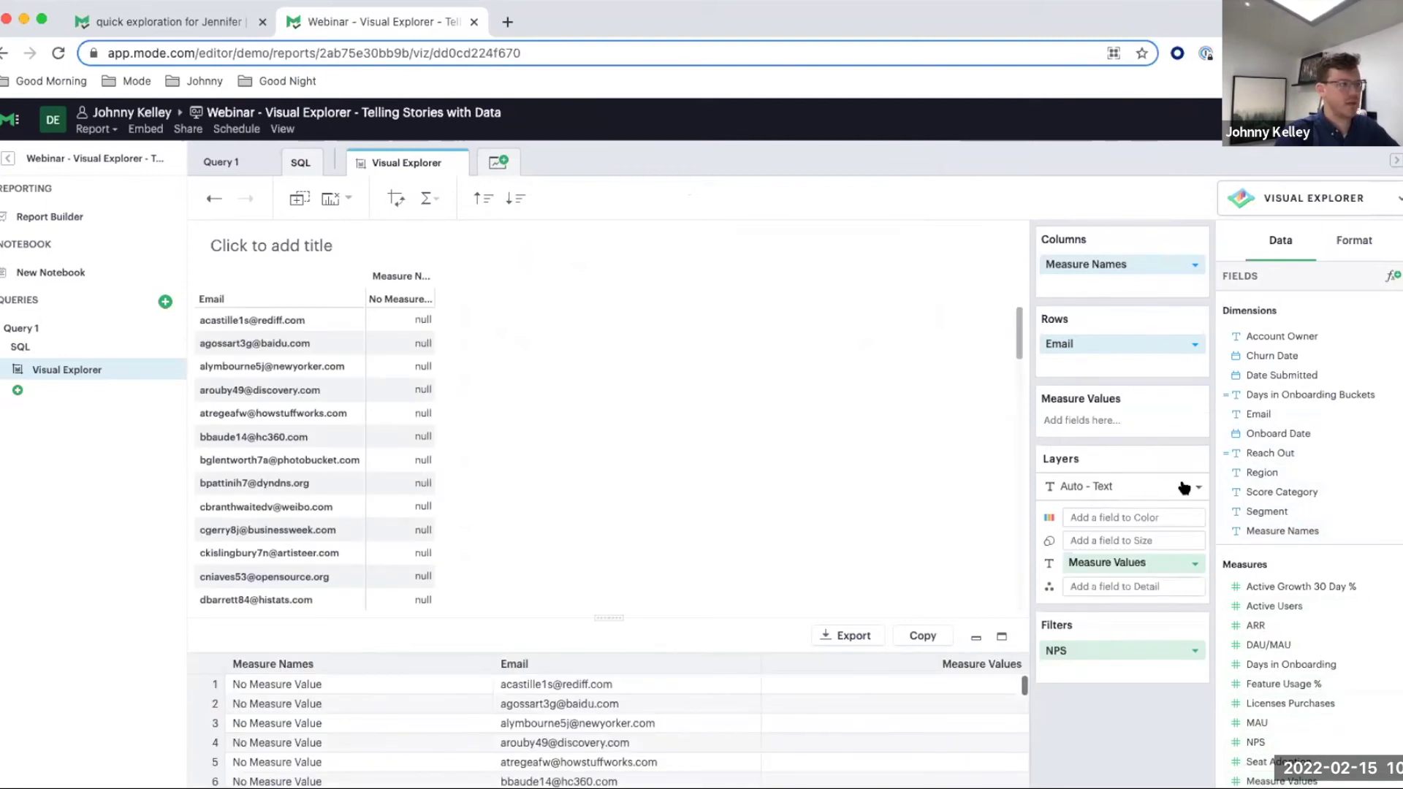
pyautogui.moveTo(1256, 742); pyautogui.dragTo(1135, 446)
pyautogui.click(1193, 423)
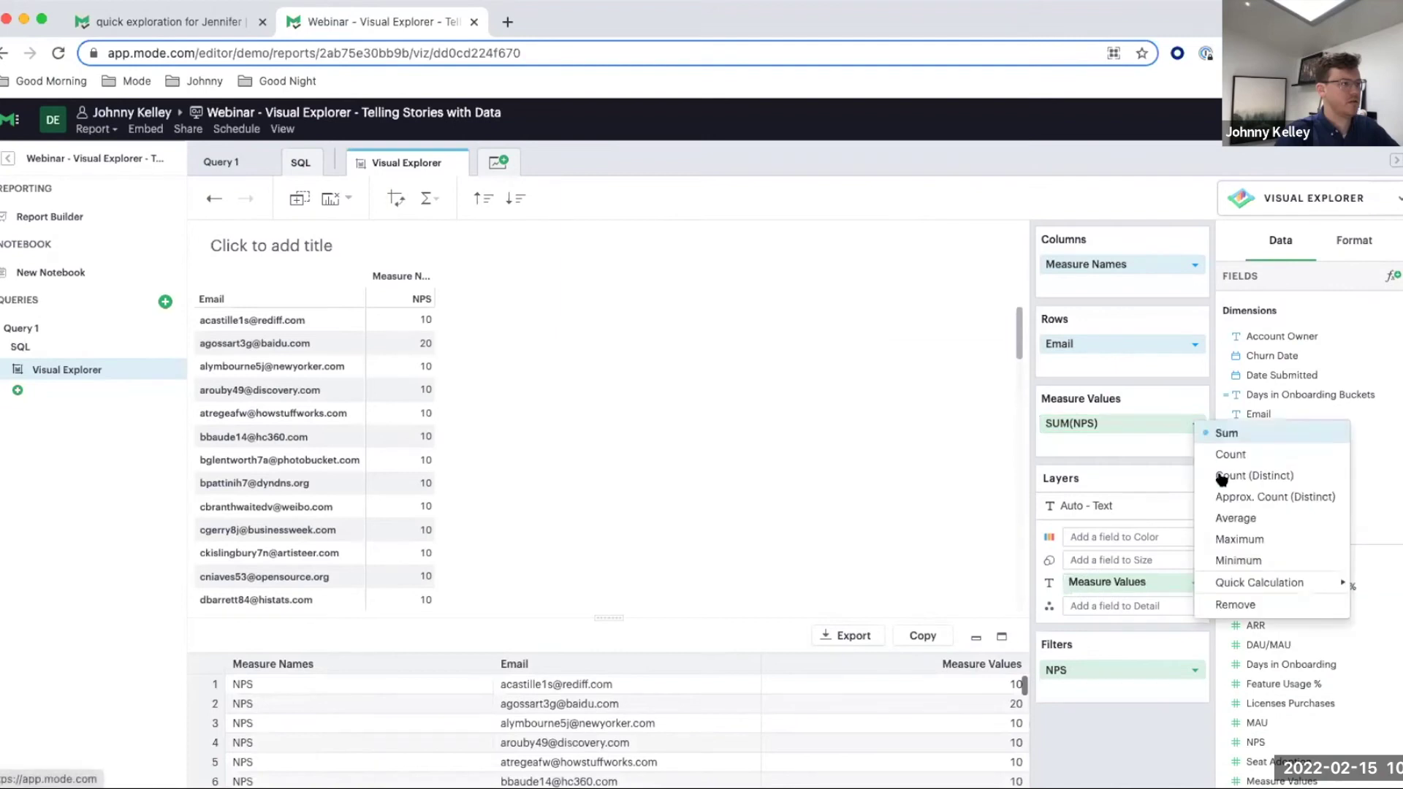
pyautogui.click(1226, 516)
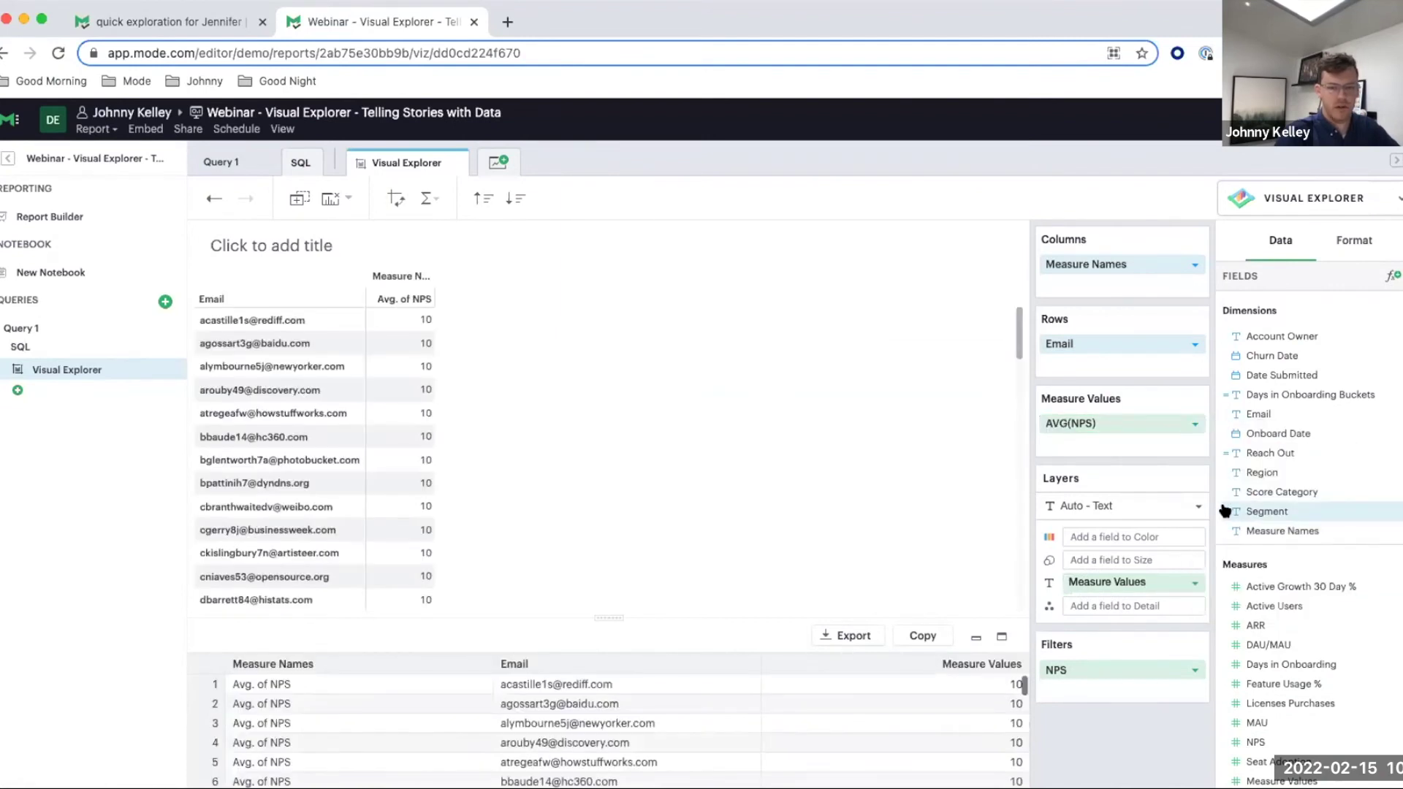
# Add the average of Feature Usage % to the measure values, sort the emails by it in descending order, and look through the rows.
pyautogui.moveTo(1293, 684); pyautogui.dragTo(1133, 448)
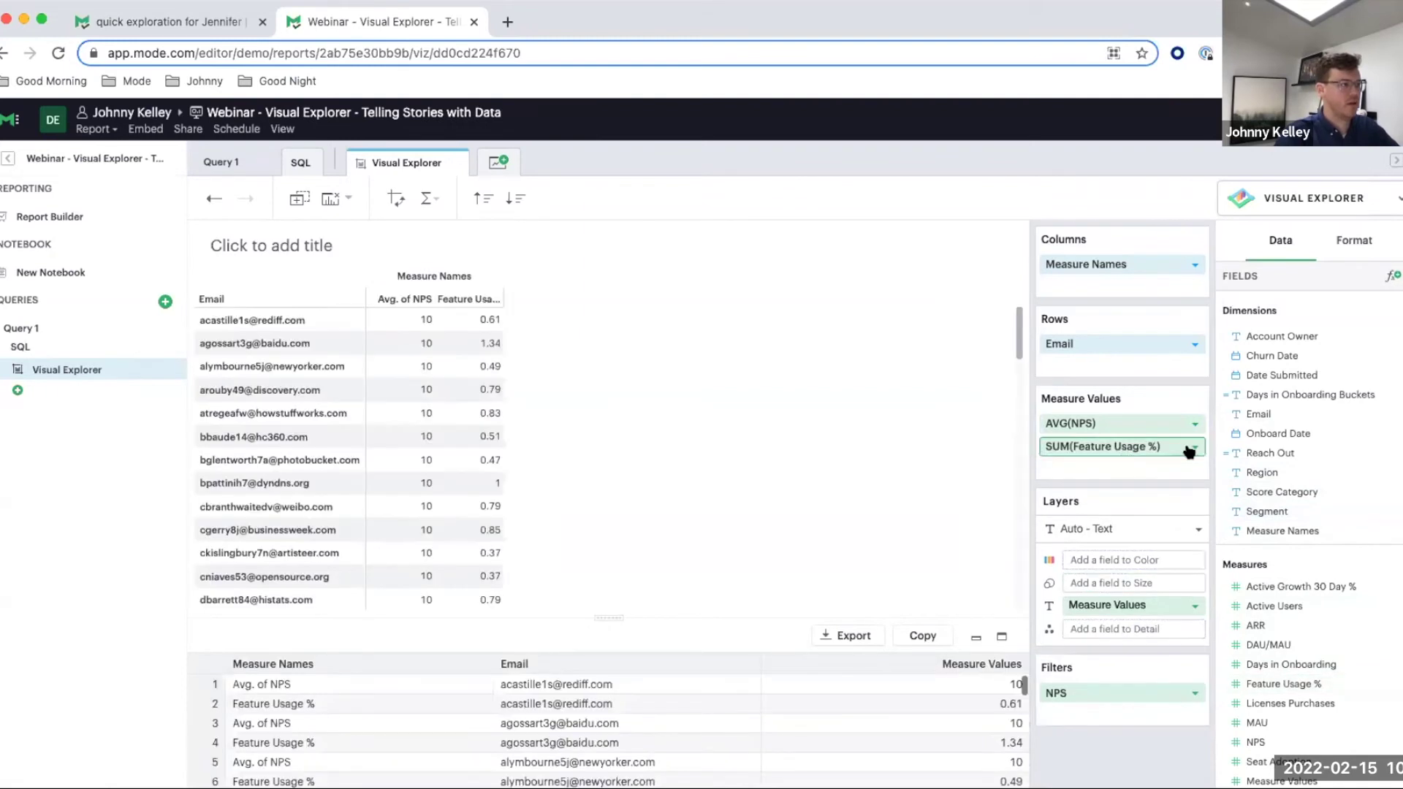
pyautogui.click(1193, 447)
pyautogui.click(1215, 545)
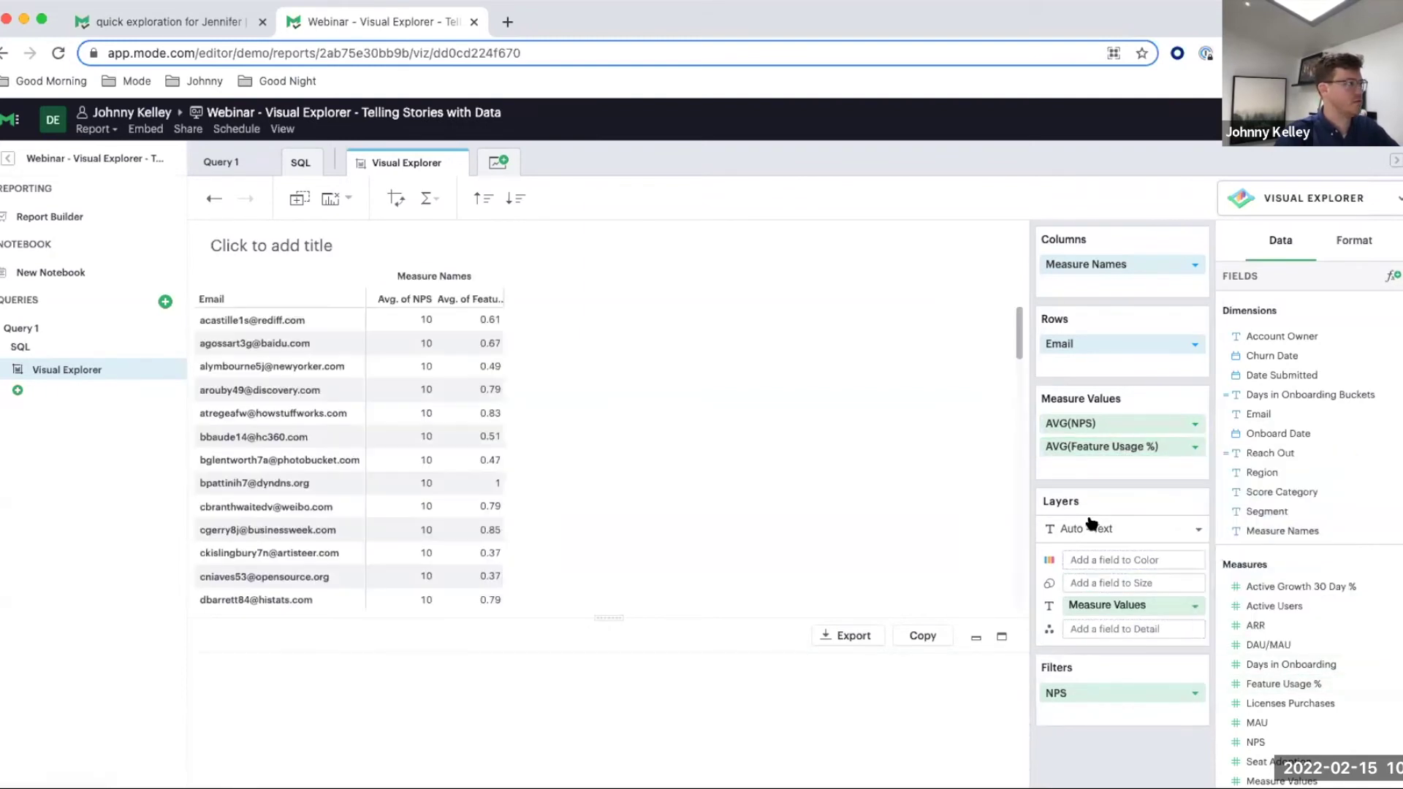
pyautogui.click(515, 198)
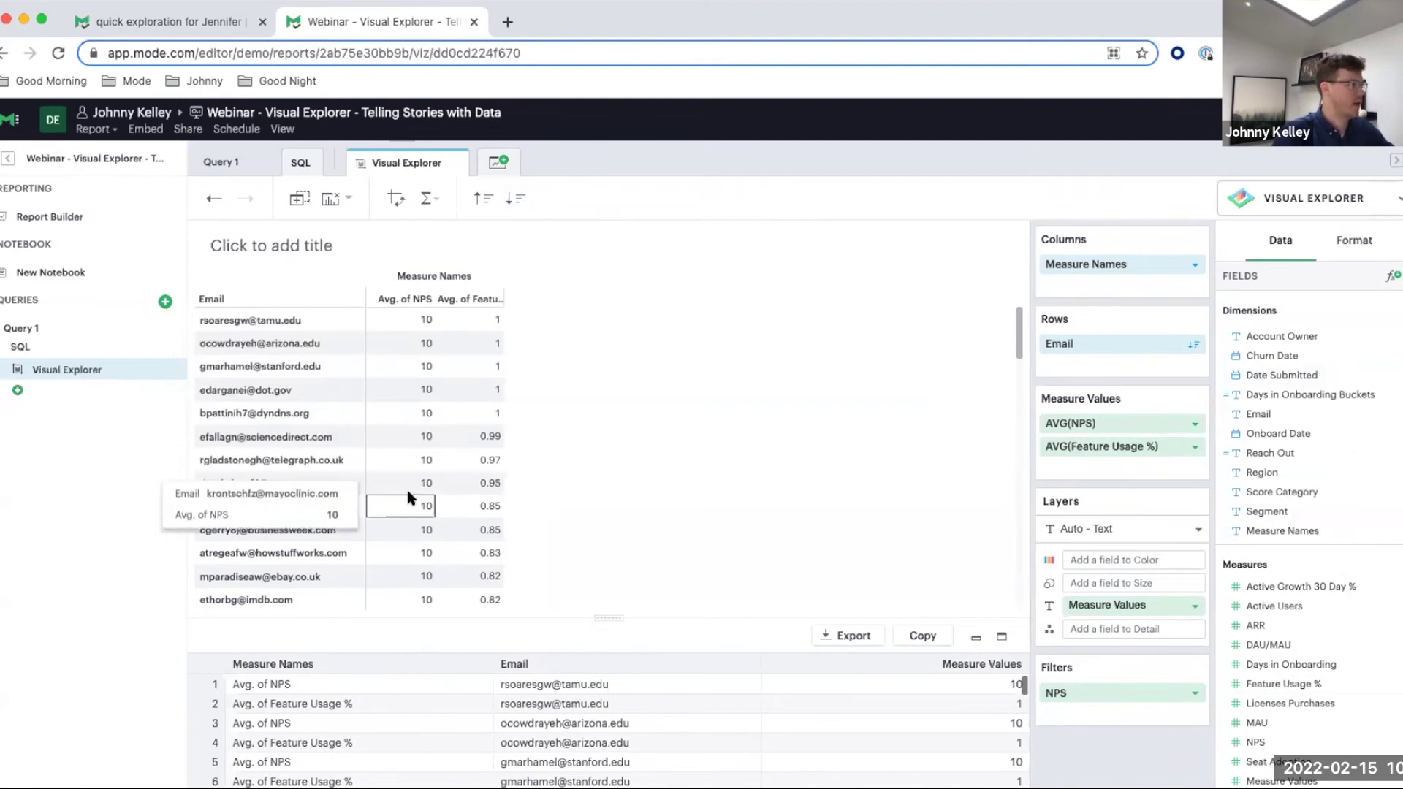
pyautogui.scroll(-10, 667, 510)
pyautogui.scroll(-5, 669, 515)
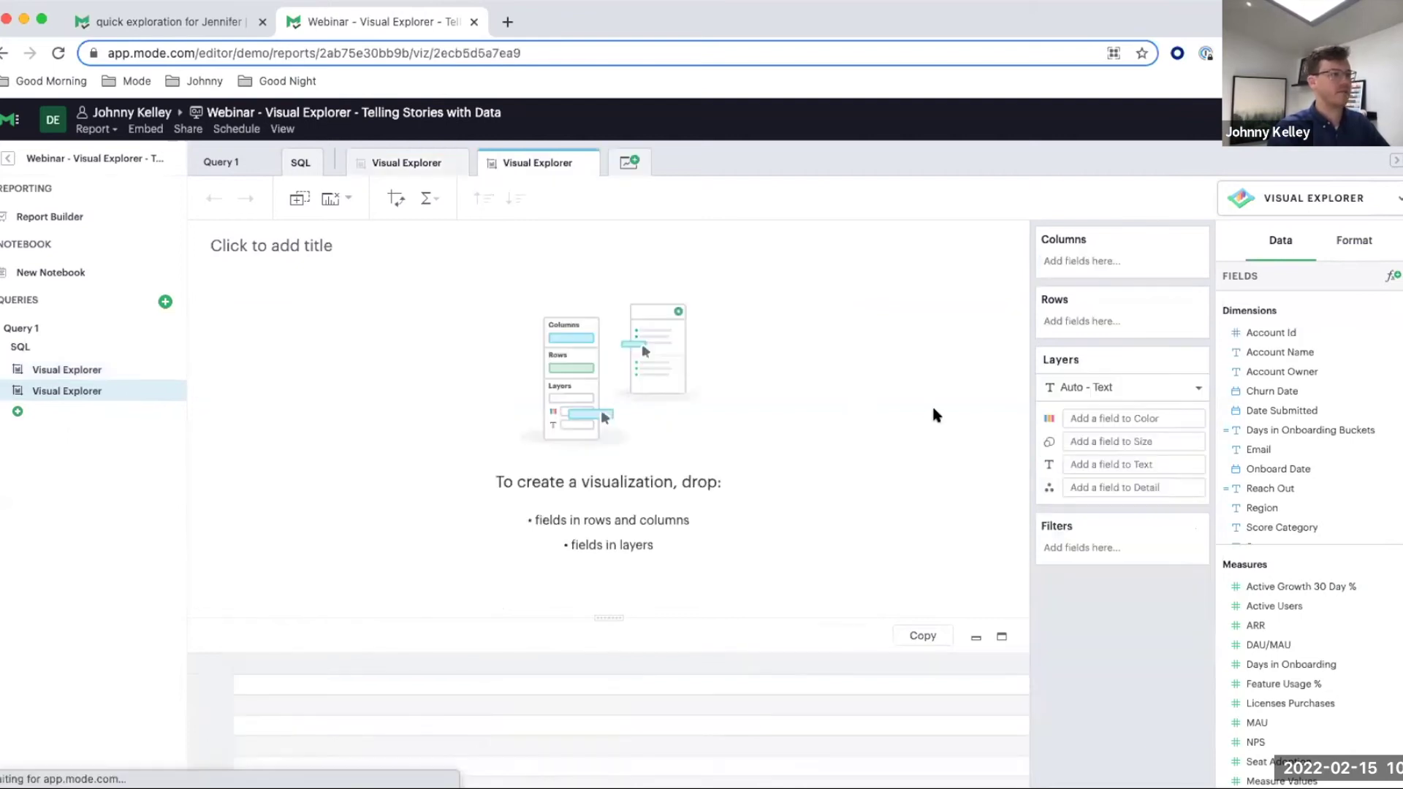
# Review the formula of the Reach Out calculated field and close the formula editor.
pyautogui.click(1394, 488)
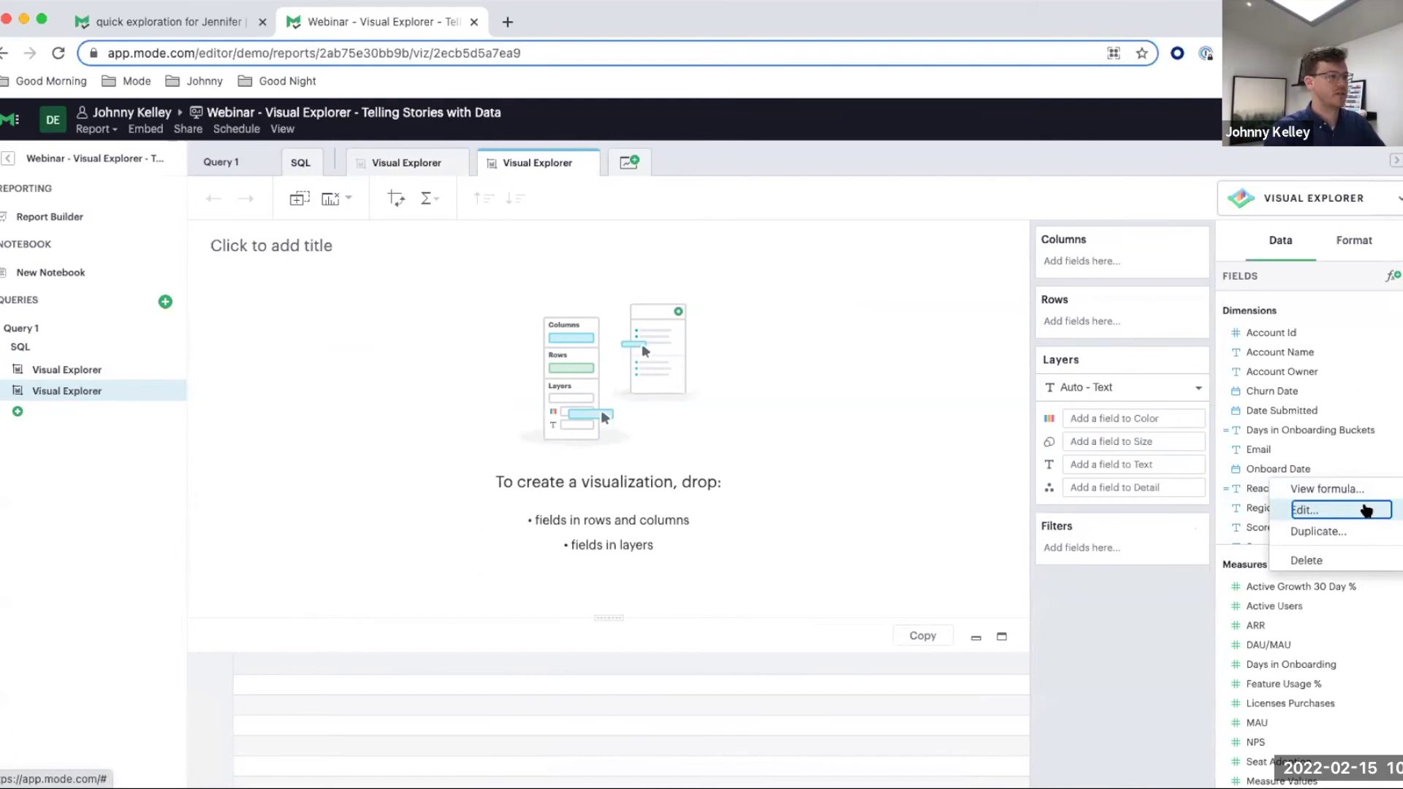
pyautogui.click(1365, 510)
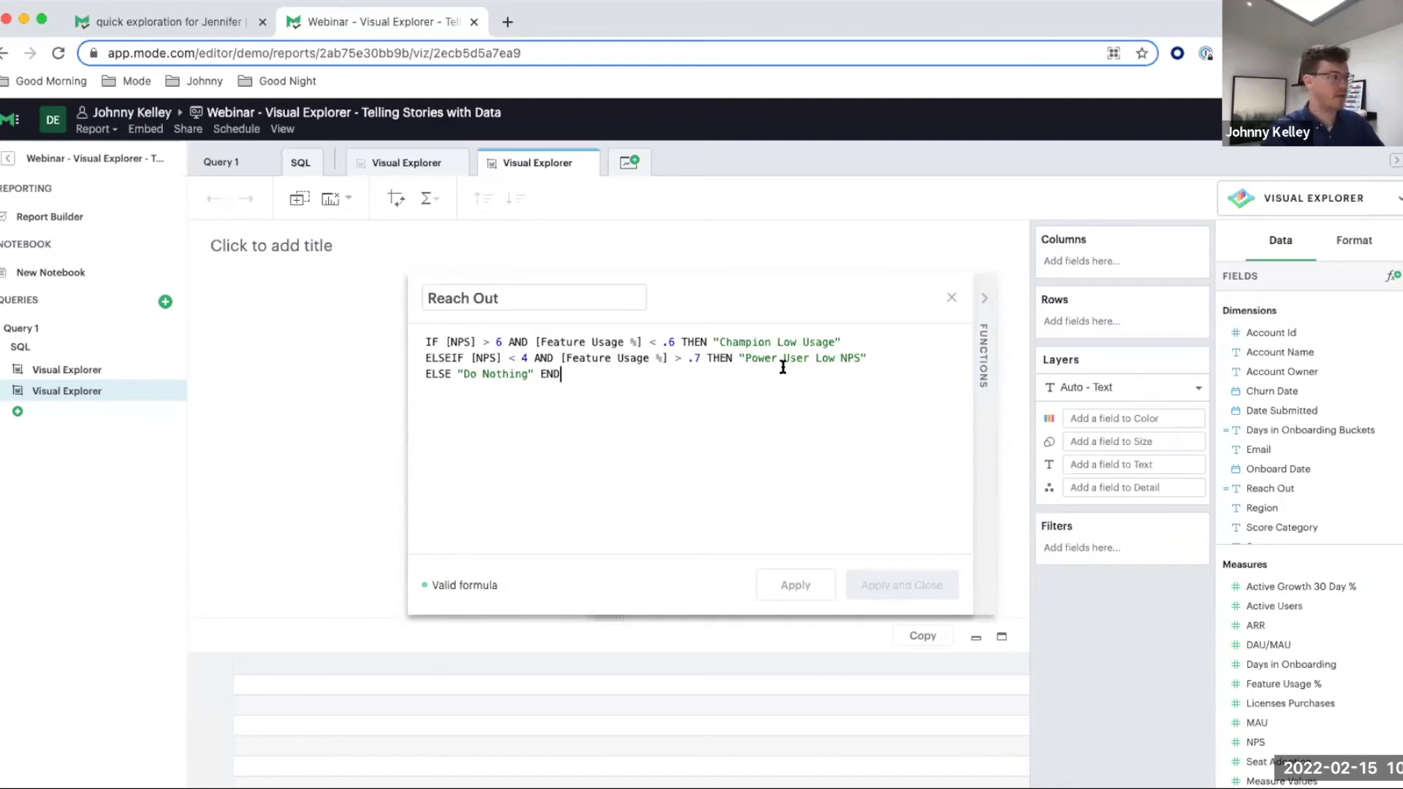
pyautogui.click(951, 296)
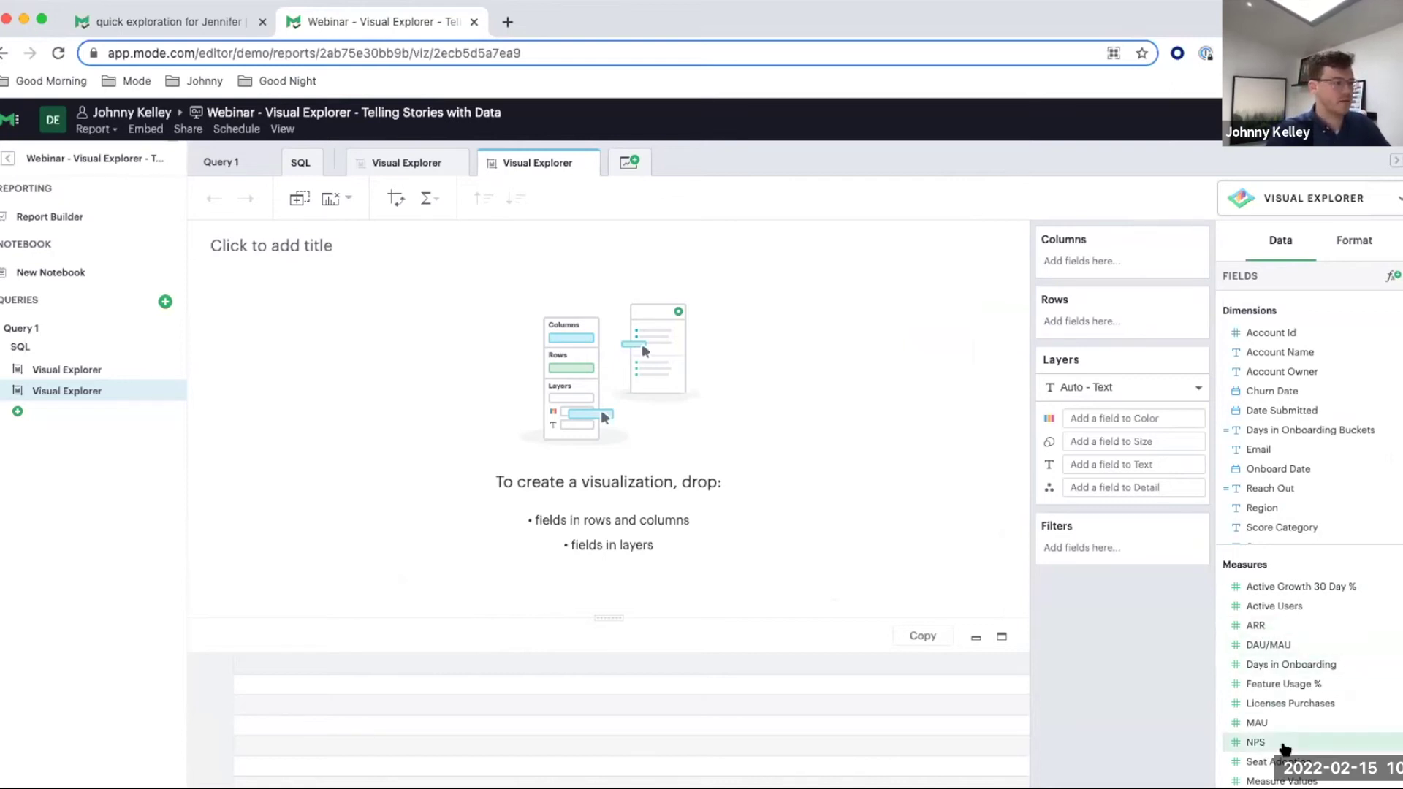
# Plot average NPS as columns against average Feature Usage % as rows in the new Visual Explorer chart.
pyautogui.moveTo(1286, 750); pyautogui.dragTo(1119, 277)
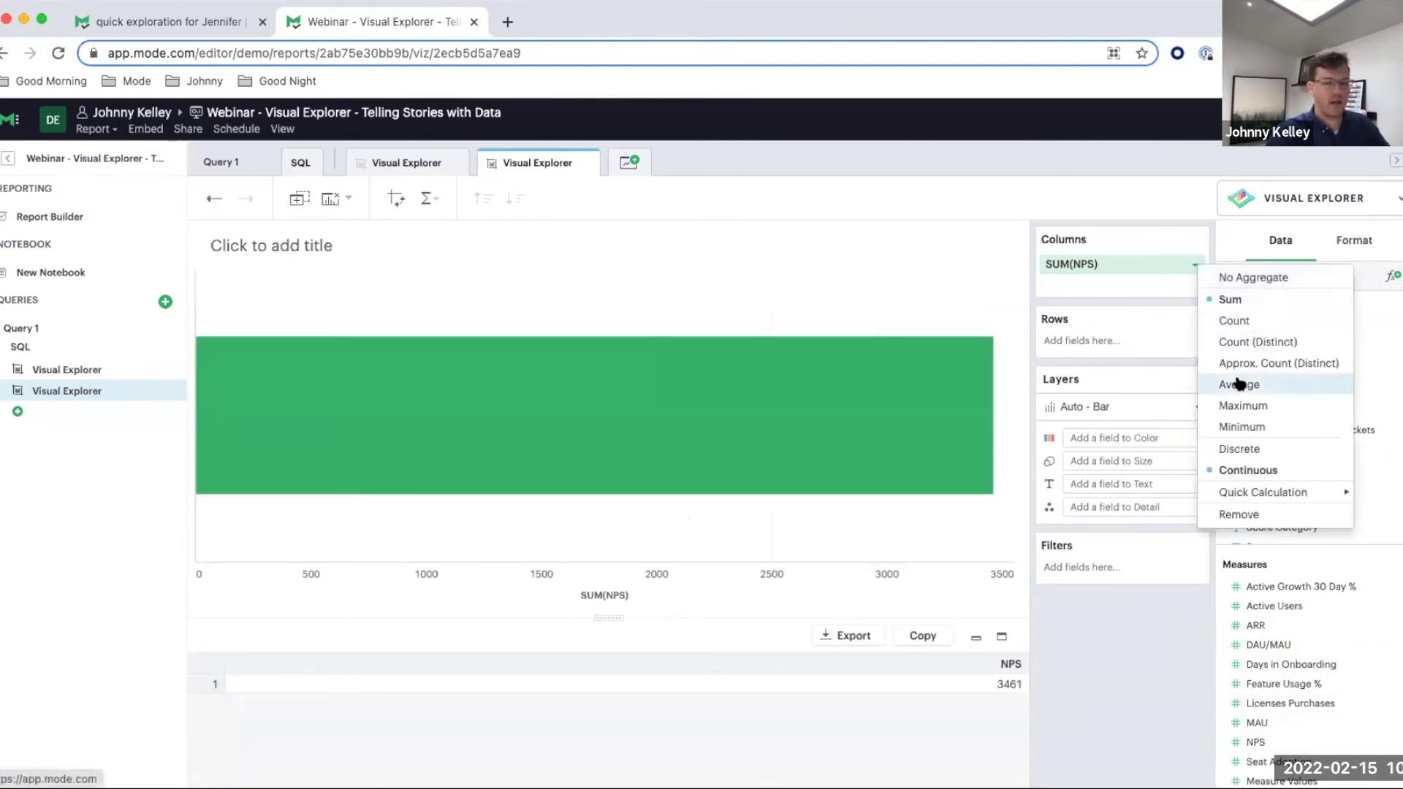
pyautogui.click(1238, 384)
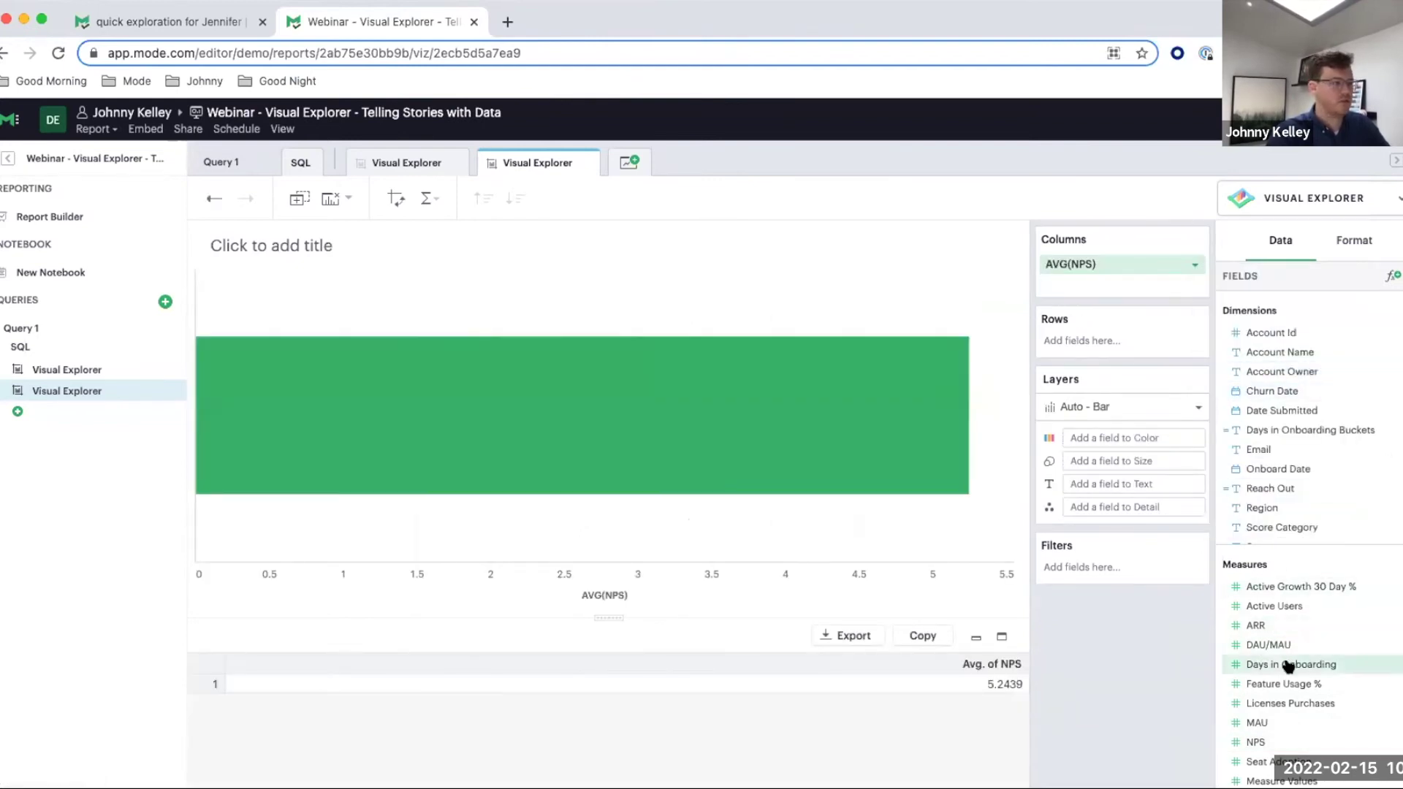
pyautogui.moveTo(1284, 664); pyautogui.dragTo(1121, 345)
pyautogui.click(1195, 344)
pyautogui.click(1227, 458)
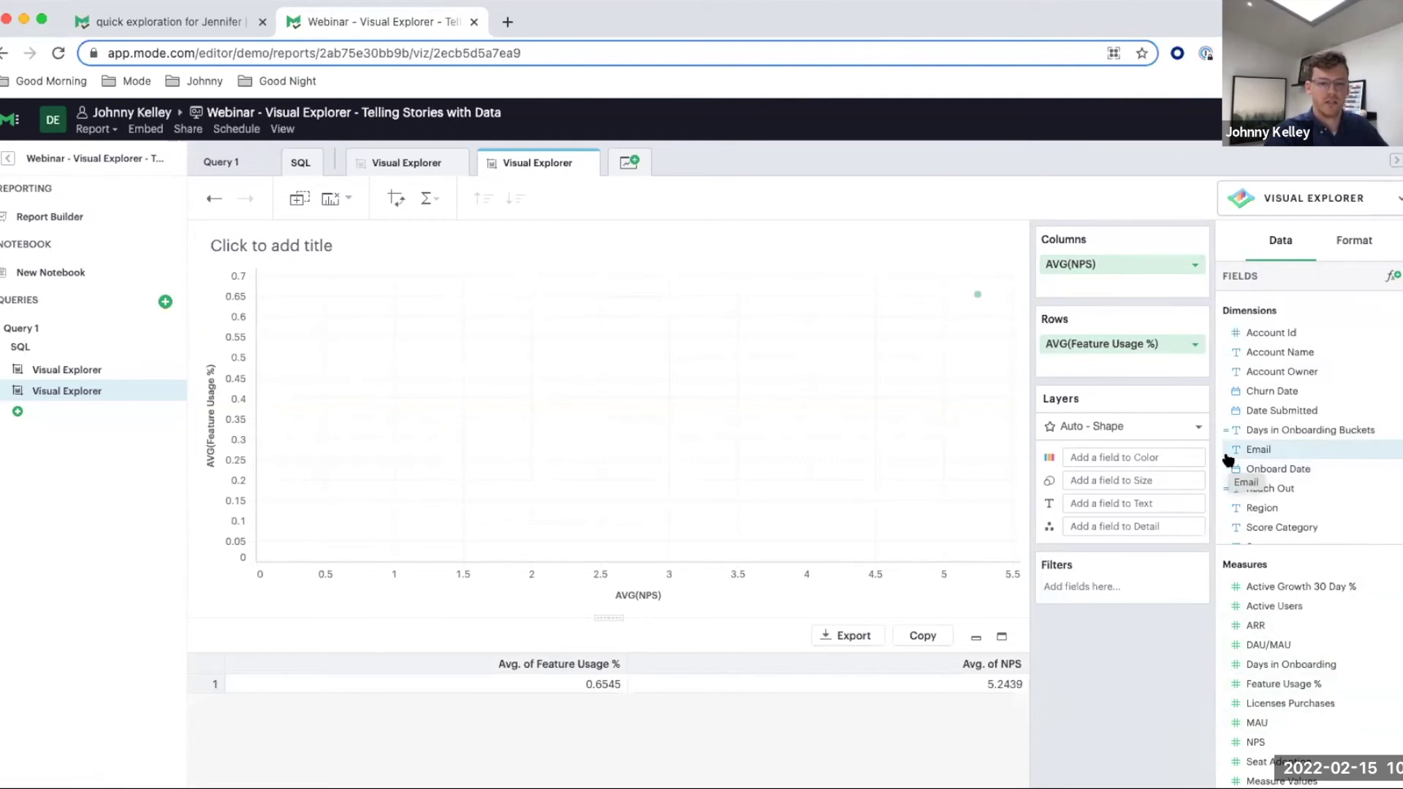
# Color the points by Reach Out and add Email as the detail field so each email gets its own point.
pyautogui.moveTo(1259, 485); pyautogui.dragTo(1121, 458)
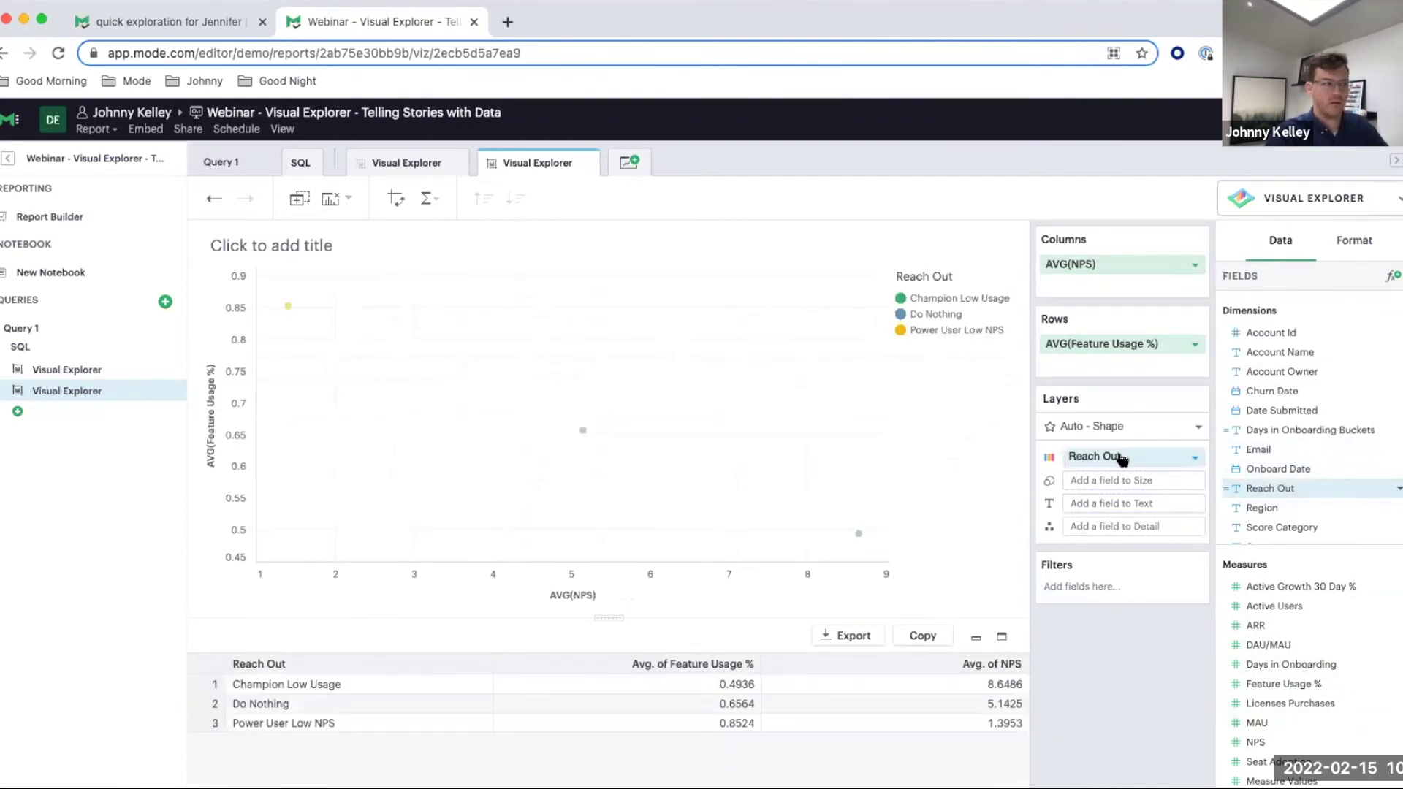
pyautogui.scroll(-1, 1293, 497)
pyautogui.moveTo(1269, 416); pyautogui.dragTo(1131, 507)
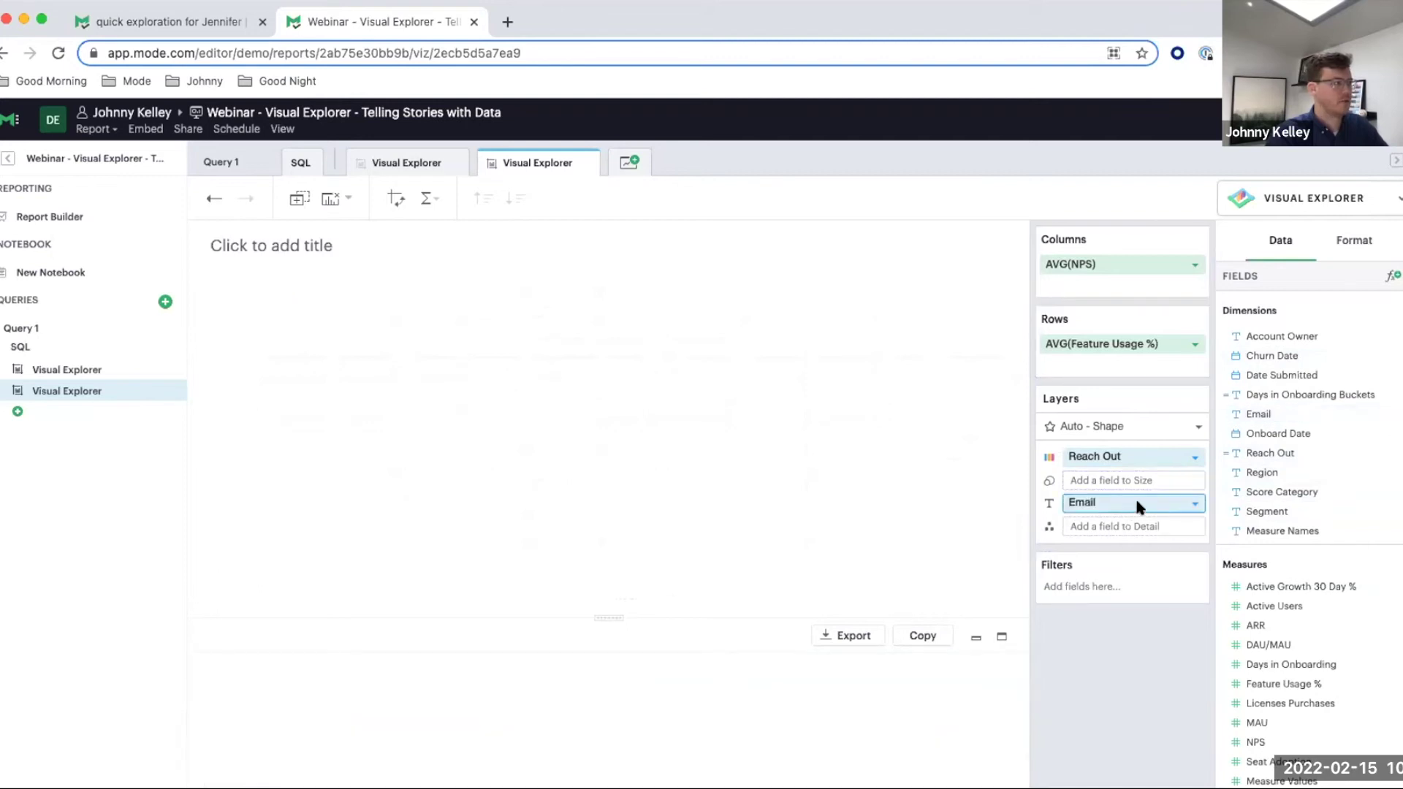
pyautogui.moveTo(1191, 507); pyautogui.dragTo(1107, 520)
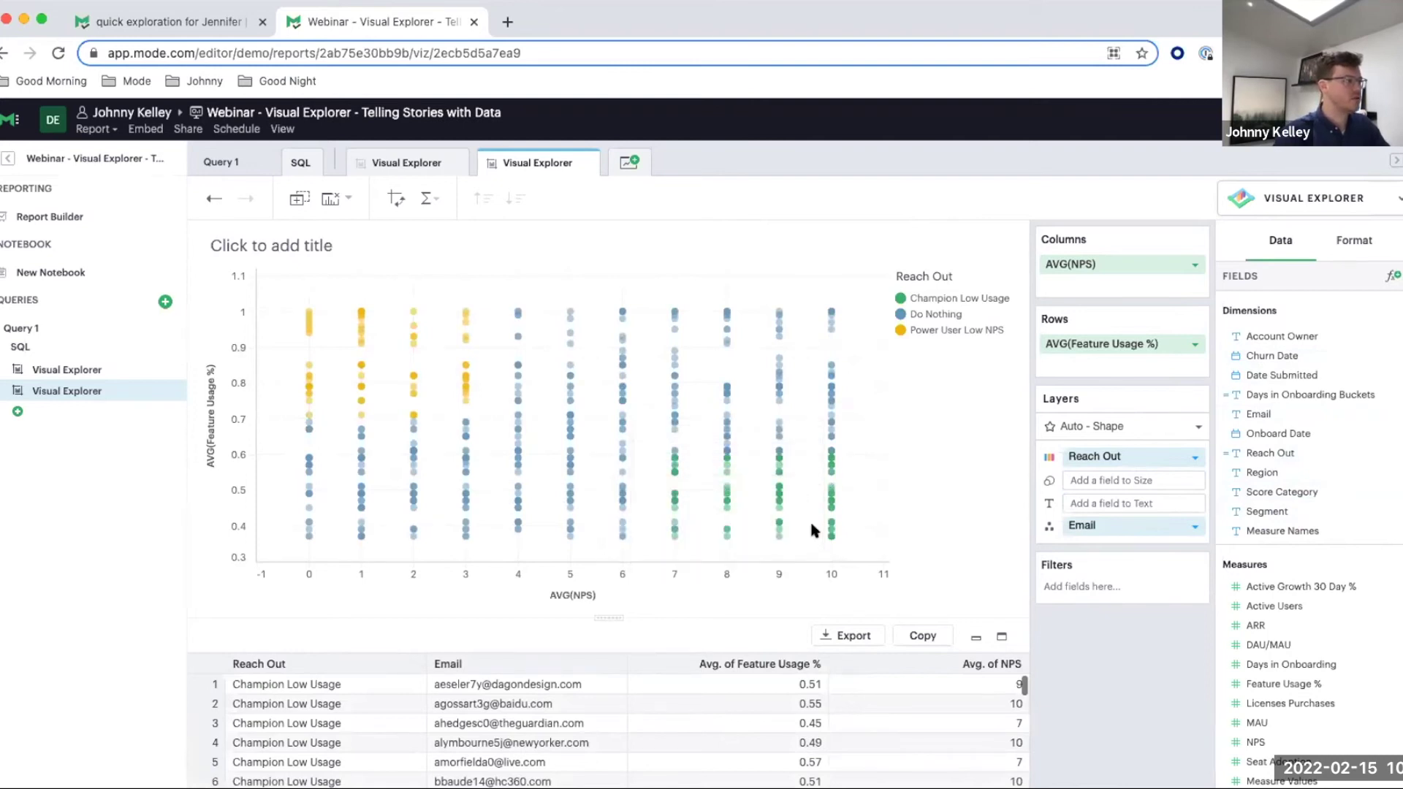
# Check individual points in the Power User Low NPS group and size all points by the sum of ARR.
pyautogui.moveTo(778, 462)
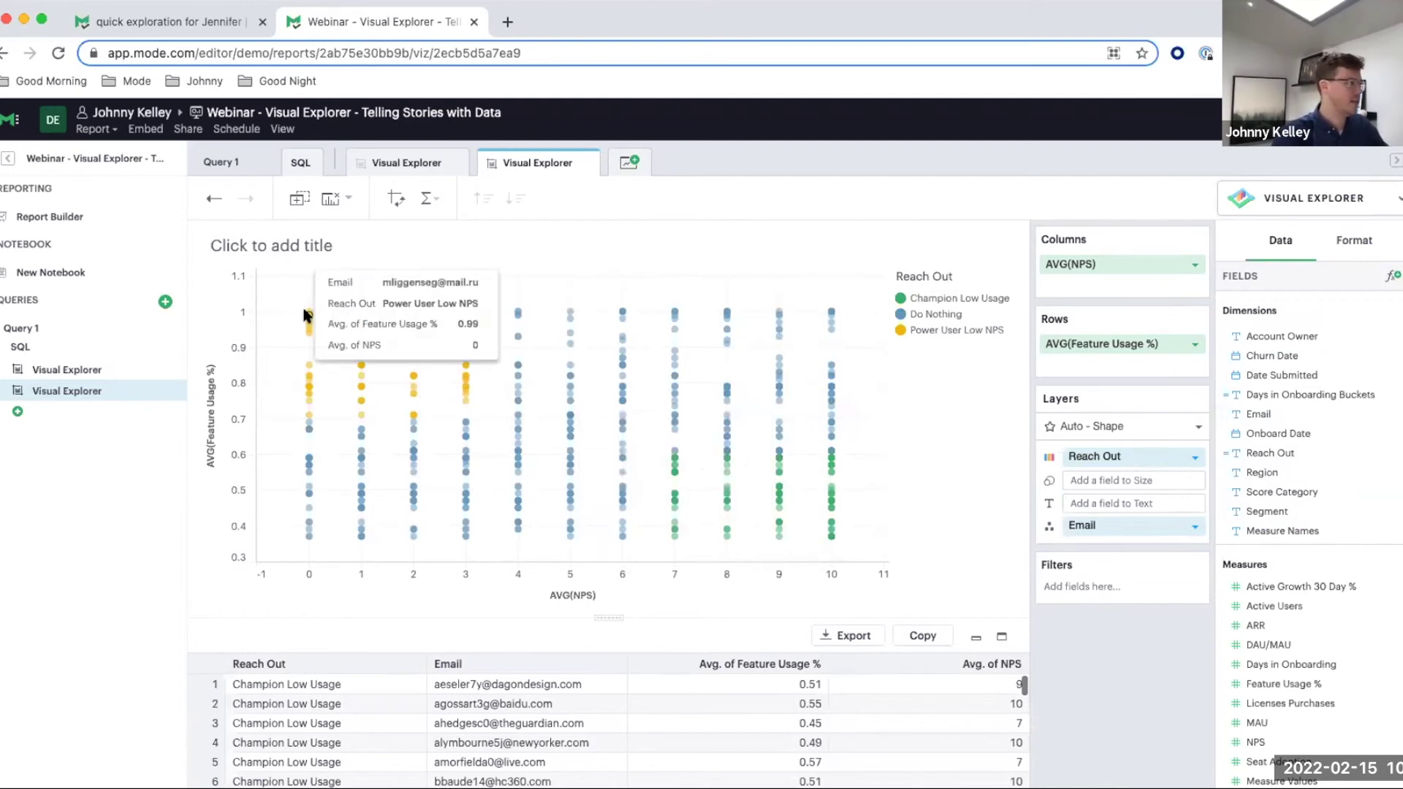
pyautogui.moveTo(358, 340)
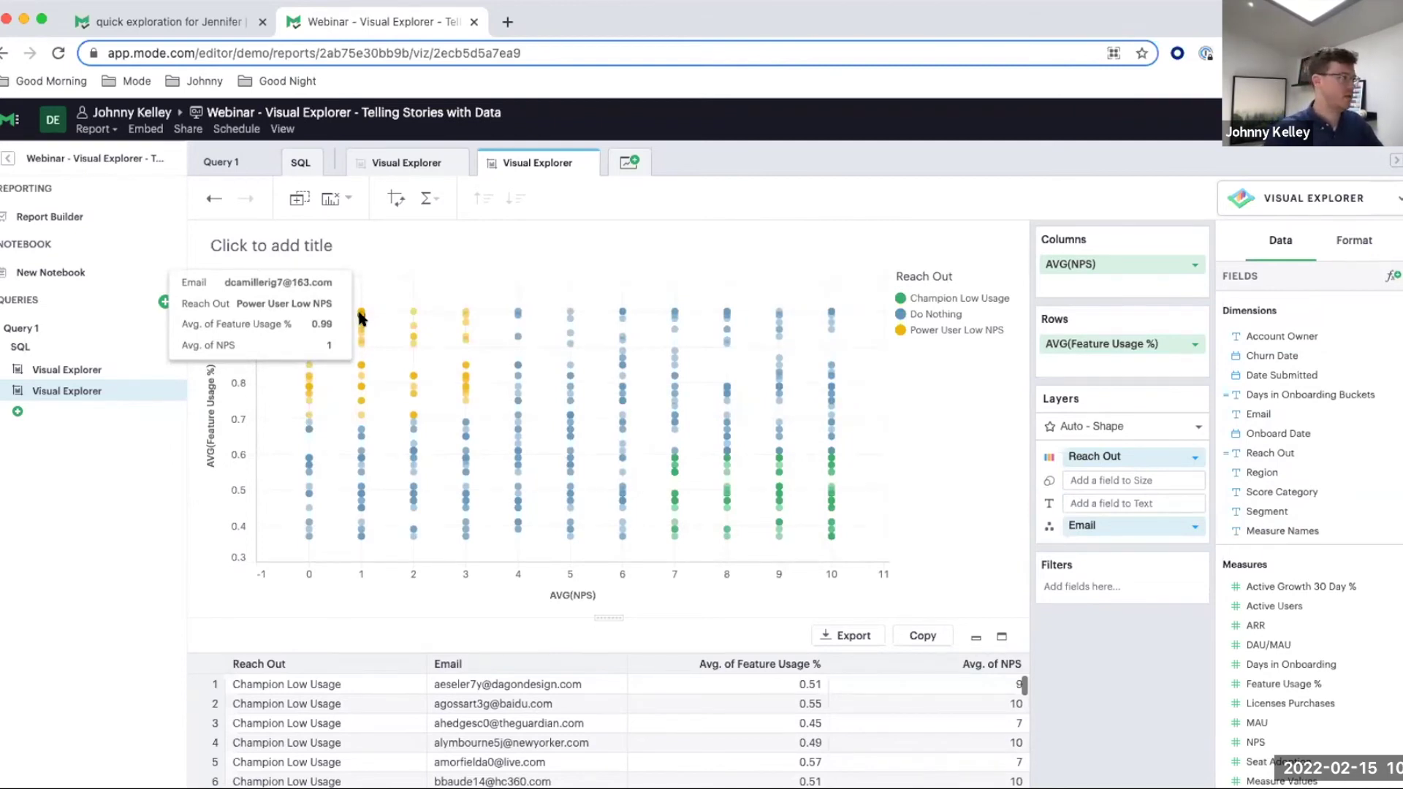
pyautogui.moveTo(417, 336)
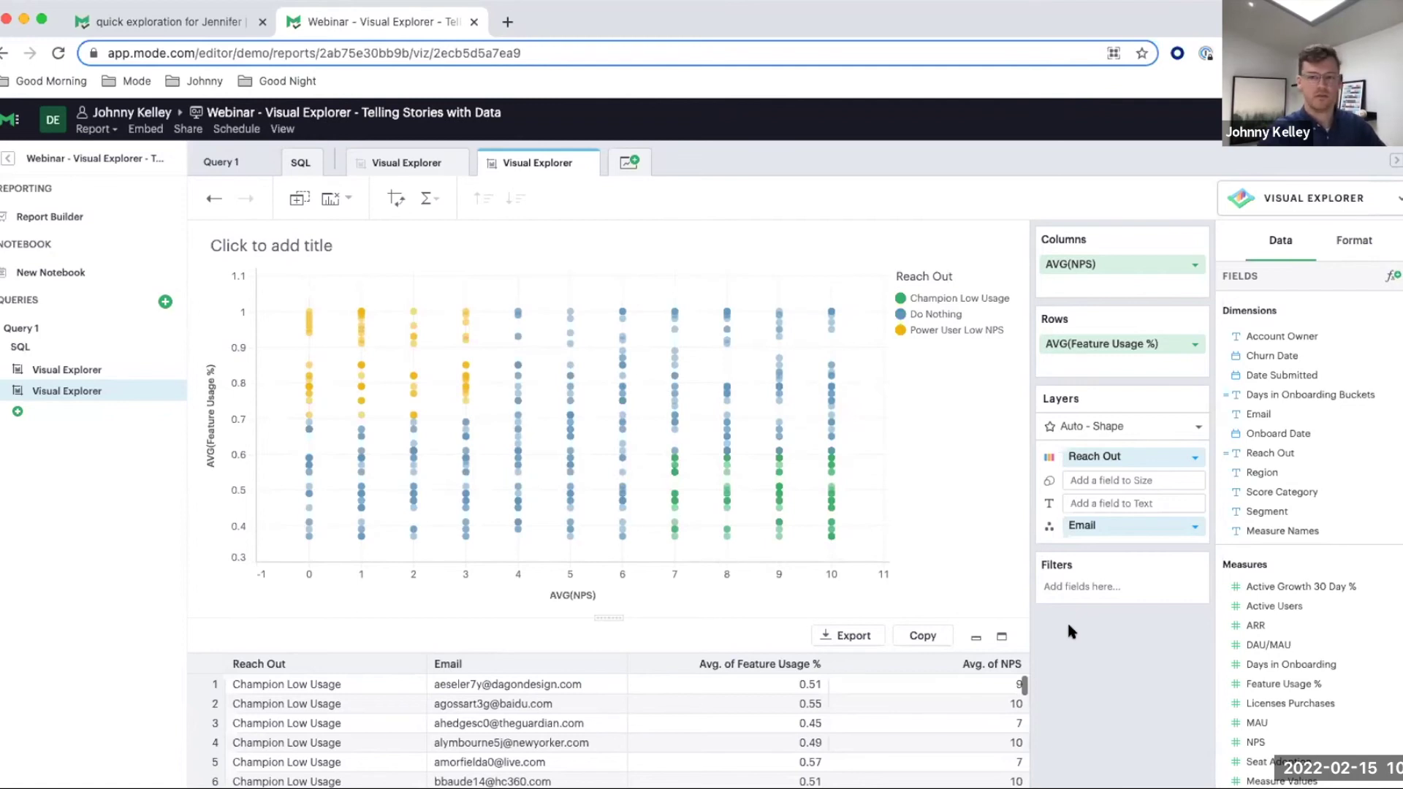
pyautogui.moveTo(1341, 630); pyautogui.dragTo(1145, 482)
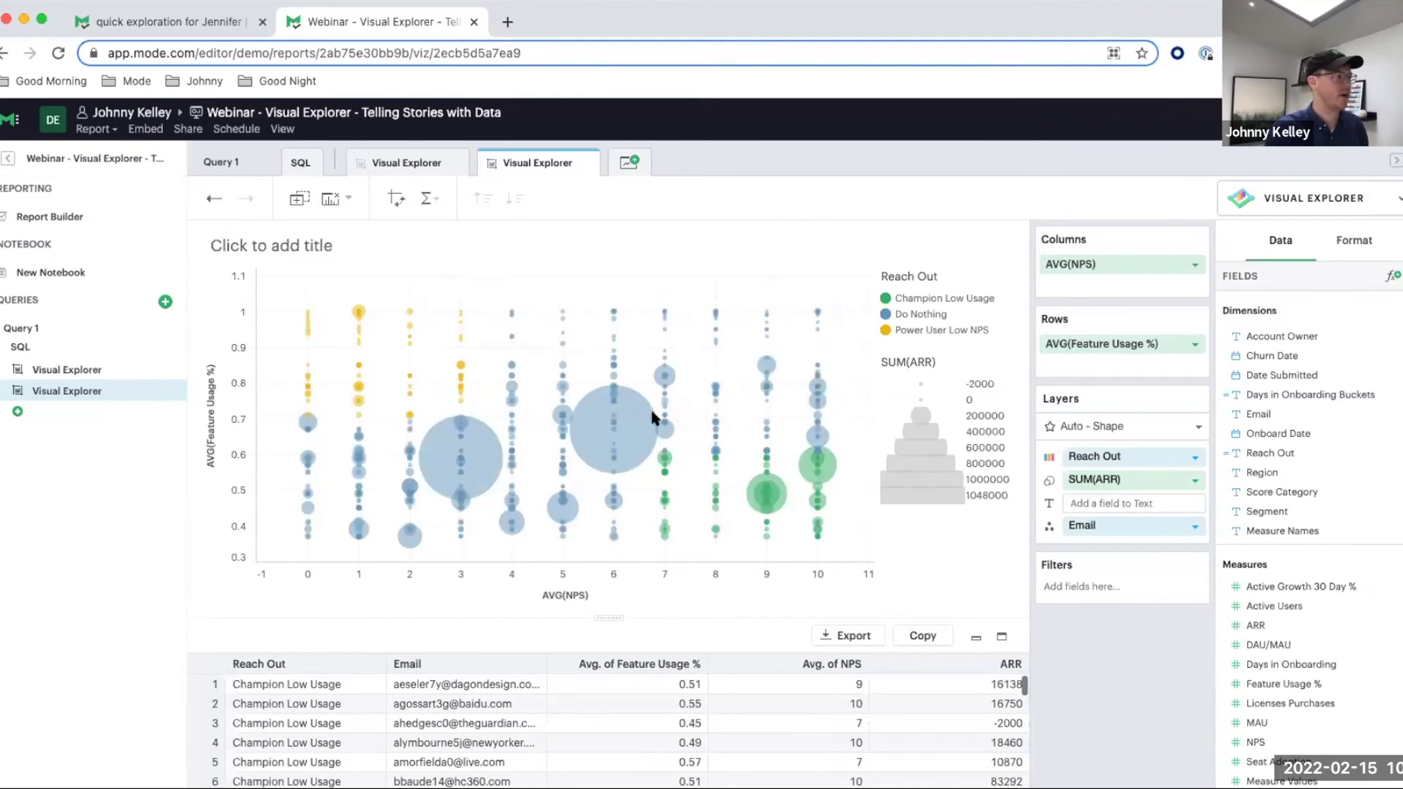
pyautogui.moveTo(758, 511)
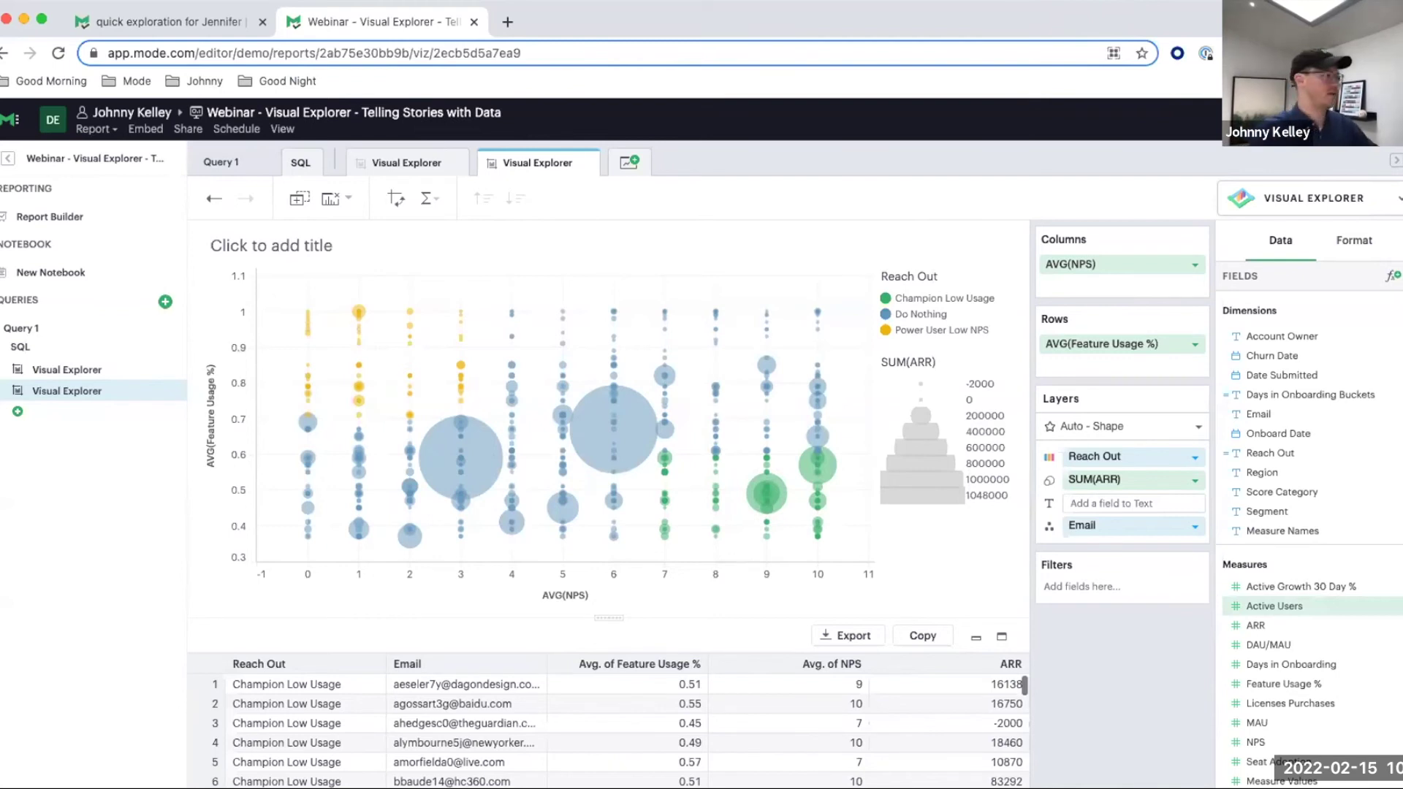
# Duplicate the chart and split the copy, without ARR sizing, by Account Owner in the rows and Segment in the columns.
pyautogui.click(167, 389)
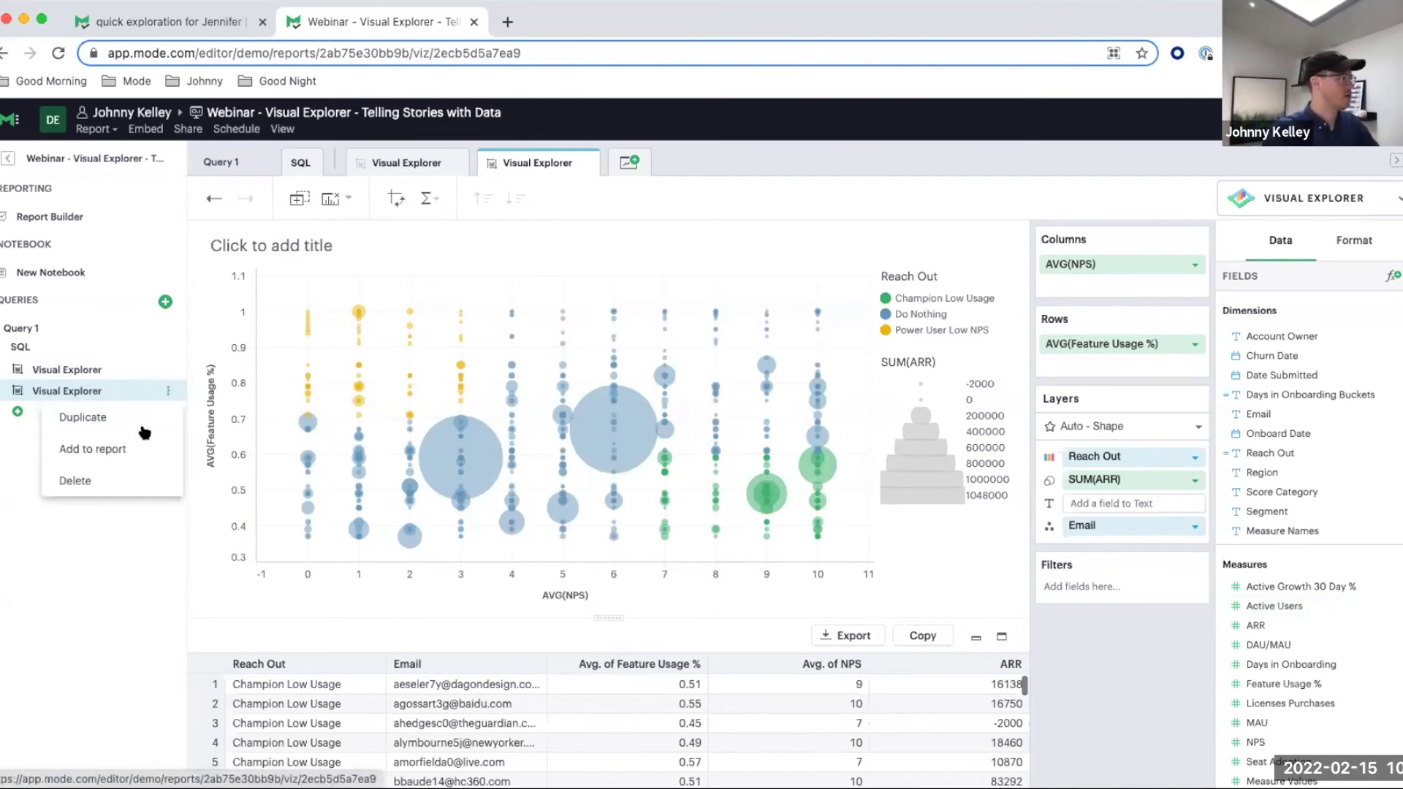
pyautogui.click(140, 415)
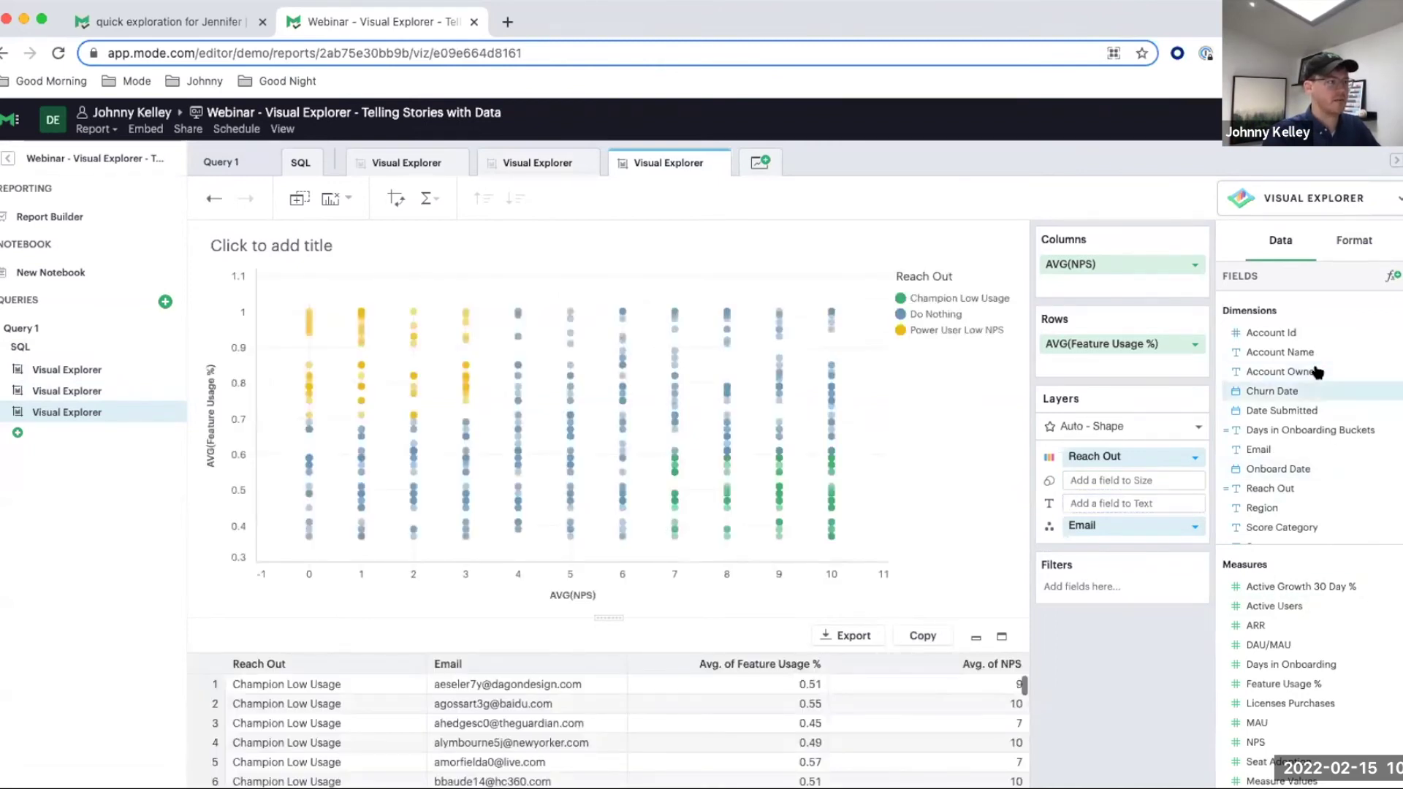
pyautogui.moveTo(1315, 373); pyautogui.dragTo(1128, 336)
pyautogui.scroll(-1, 1295, 511)
pyautogui.moveTo(1296, 512); pyautogui.dragTo(1110, 276)
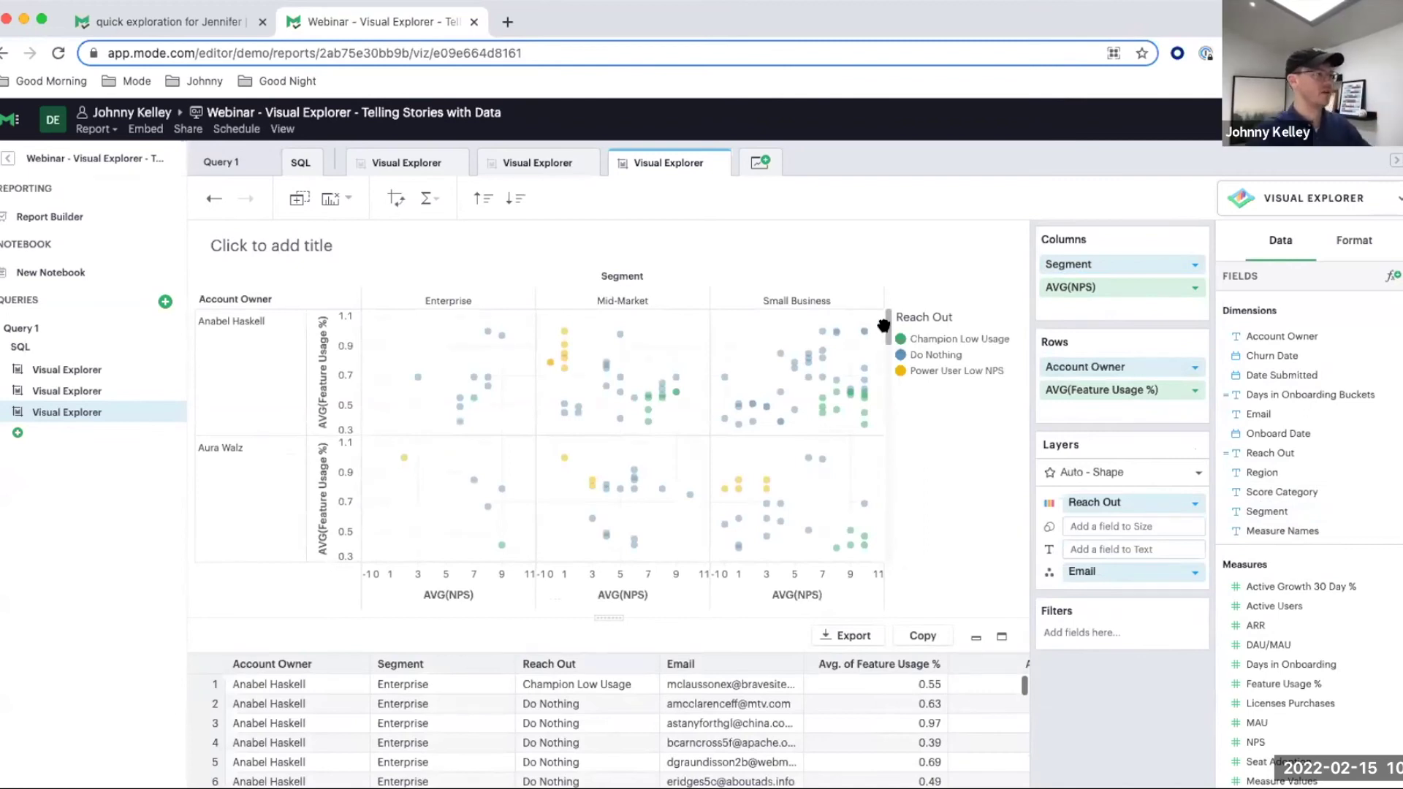
pyautogui.scroll(-1, 884, 329)
pyautogui.moveTo(884, 329)
pyautogui.mouseDown()
pyautogui.moveTo(883, 420)
pyautogui.moveTo(877, 314)
pyautogui.mouseUp()
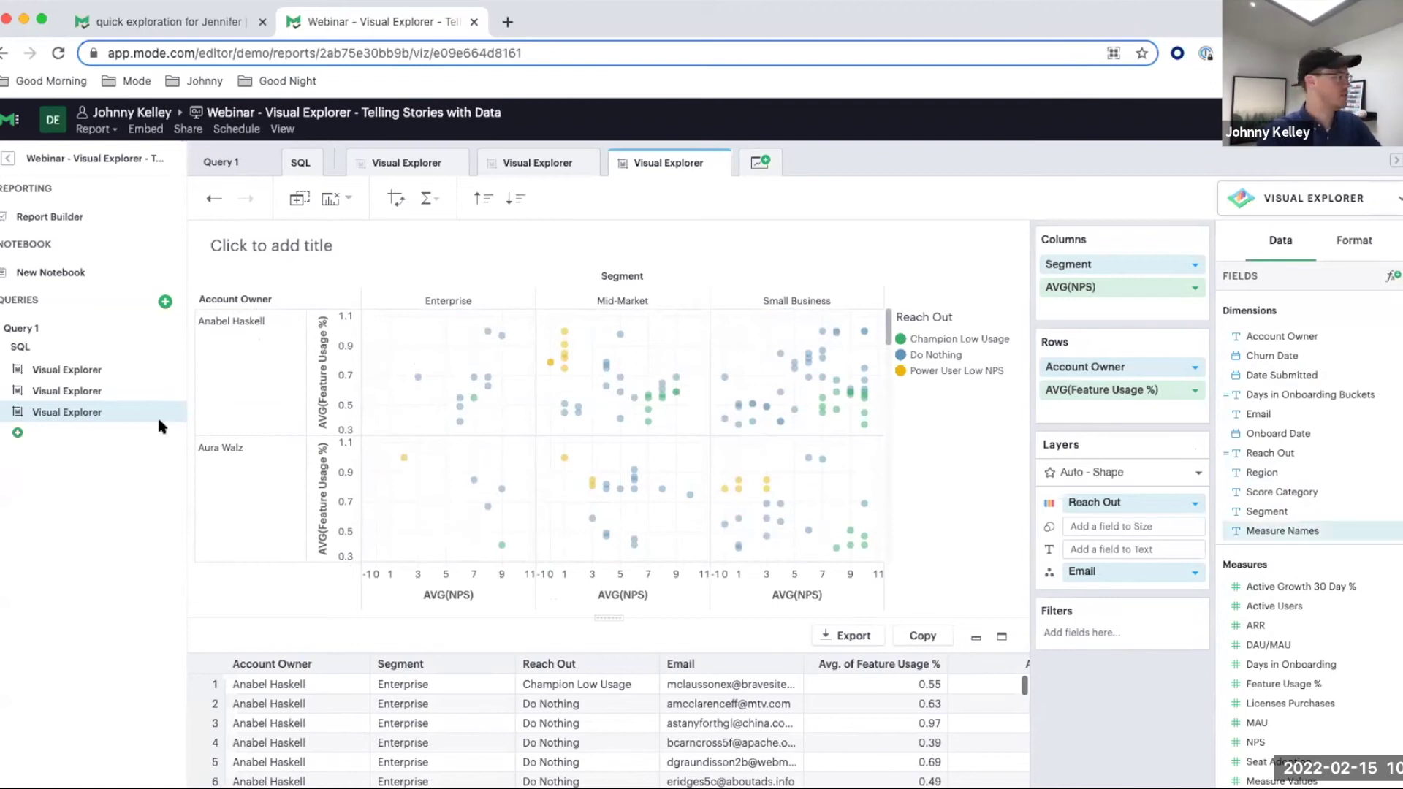
# Add both the ARR-sized scatter chart and the chart split by Account Owner and Segment to the report.
pyautogui.click(168, 391)
pyautogui.click(144, 449)
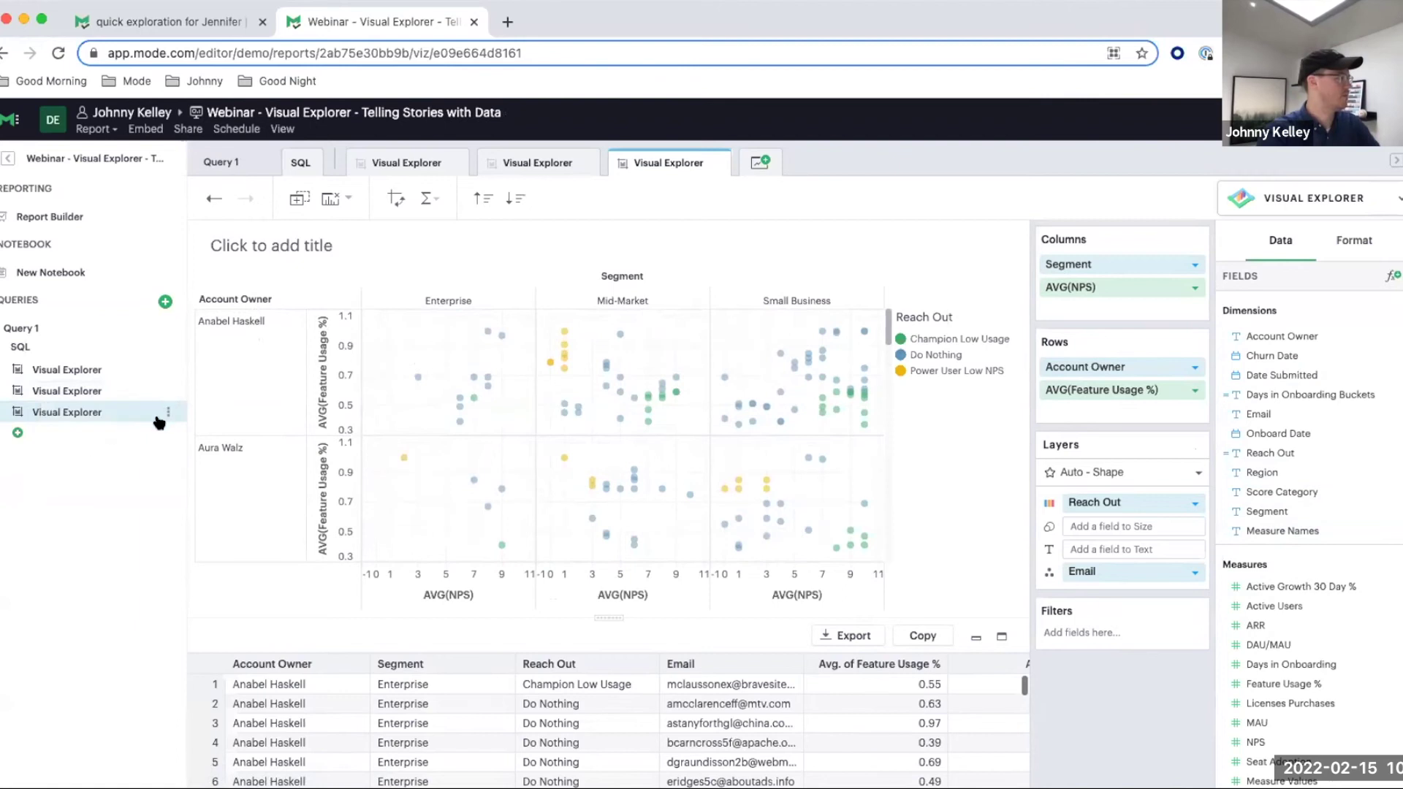
pyautogui.click(168, 412)
pyautogui.click(141, 470)
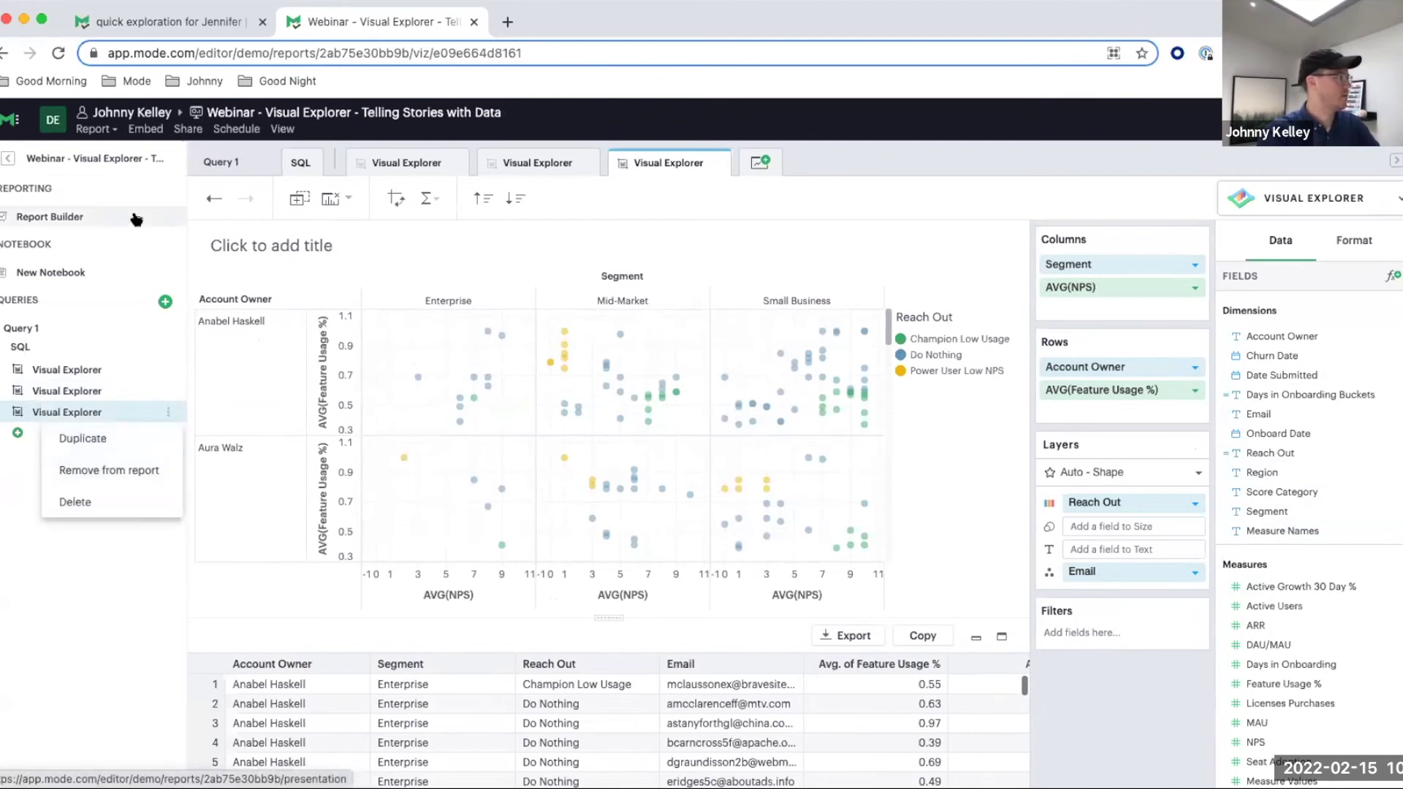
# Open the Report Builder and examine both charts, including point details and the different account owners' rows.
pyautogui.click(136, 218)
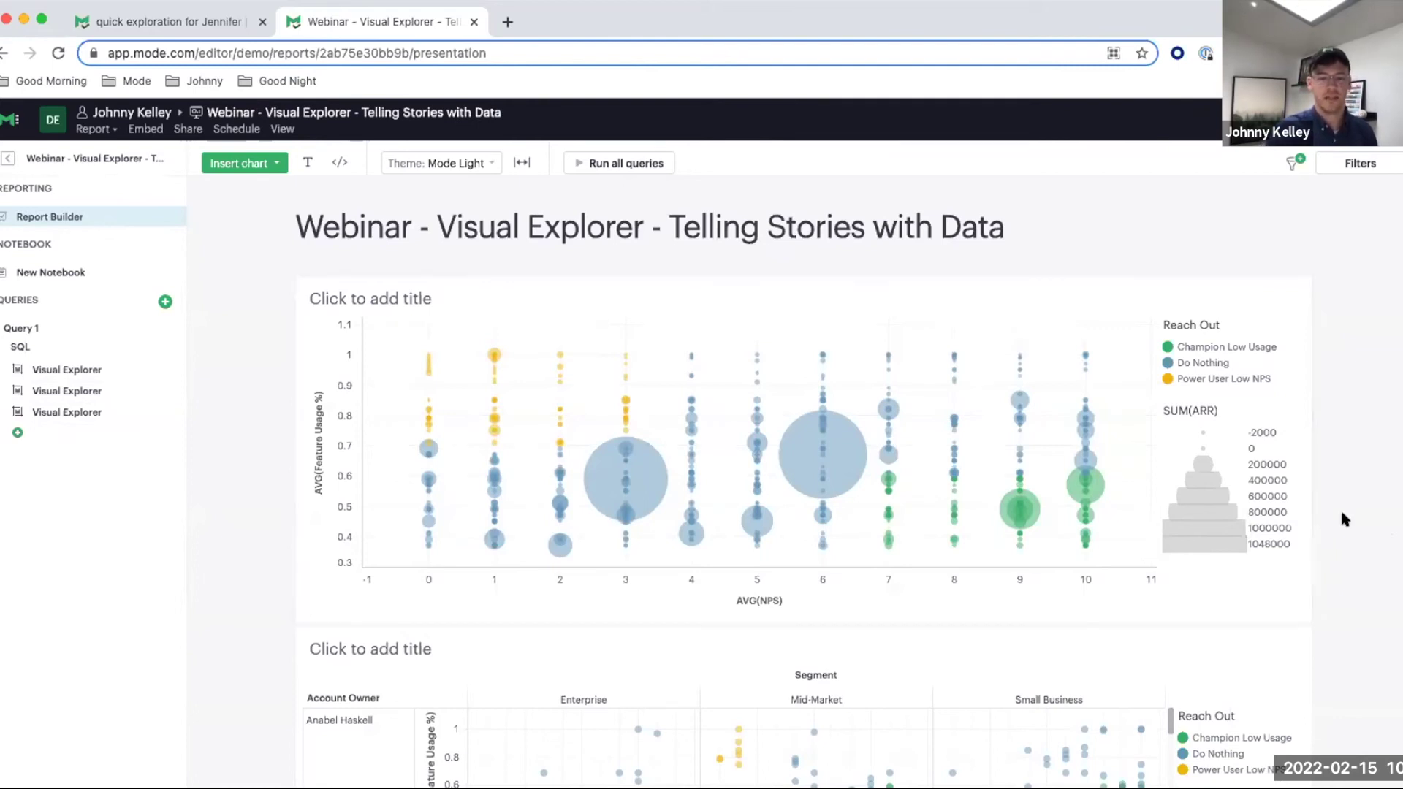
pyautogui.scroll(-3, 1339, 507)
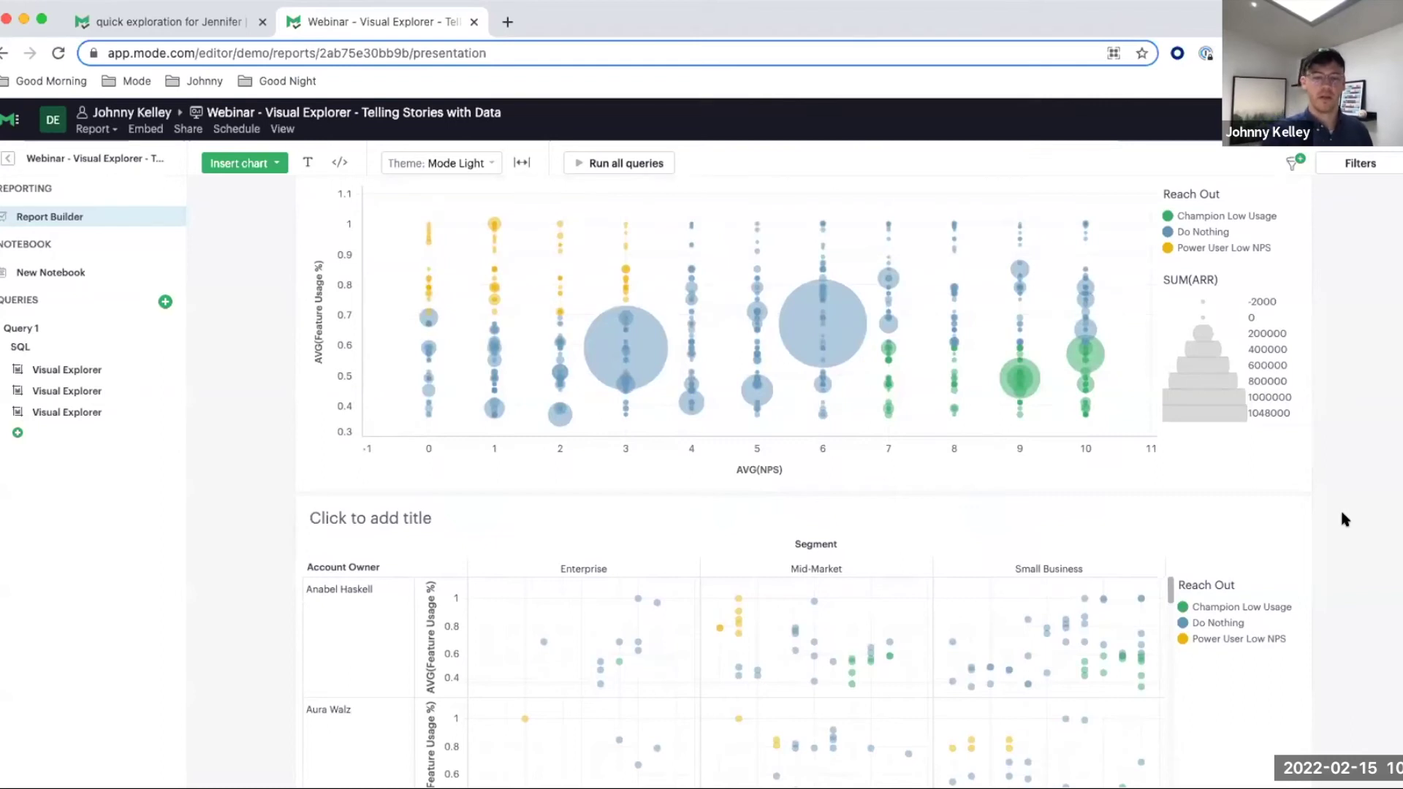
pyautogui.scroll(2, 1344, 519)
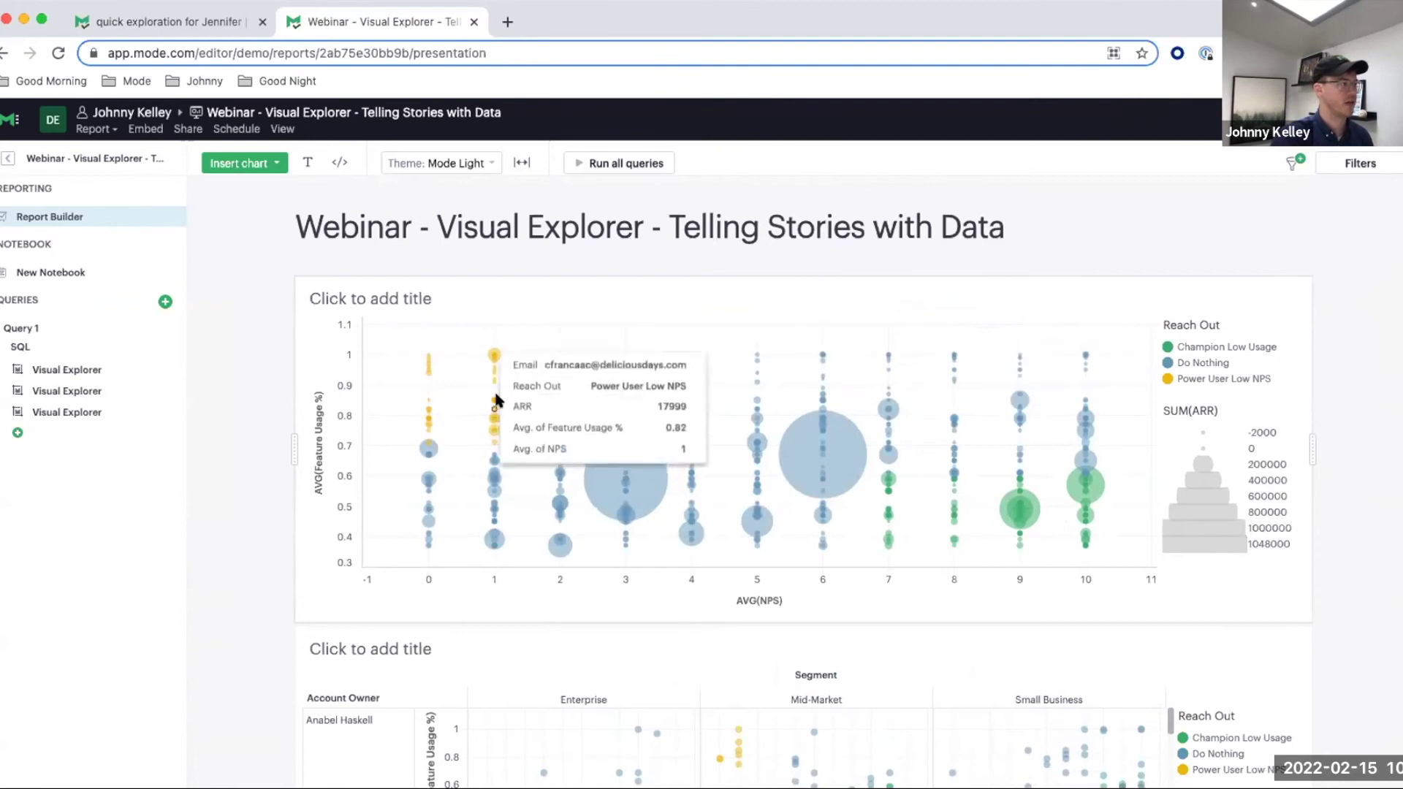
pyautogui.moveTo(491, 356)
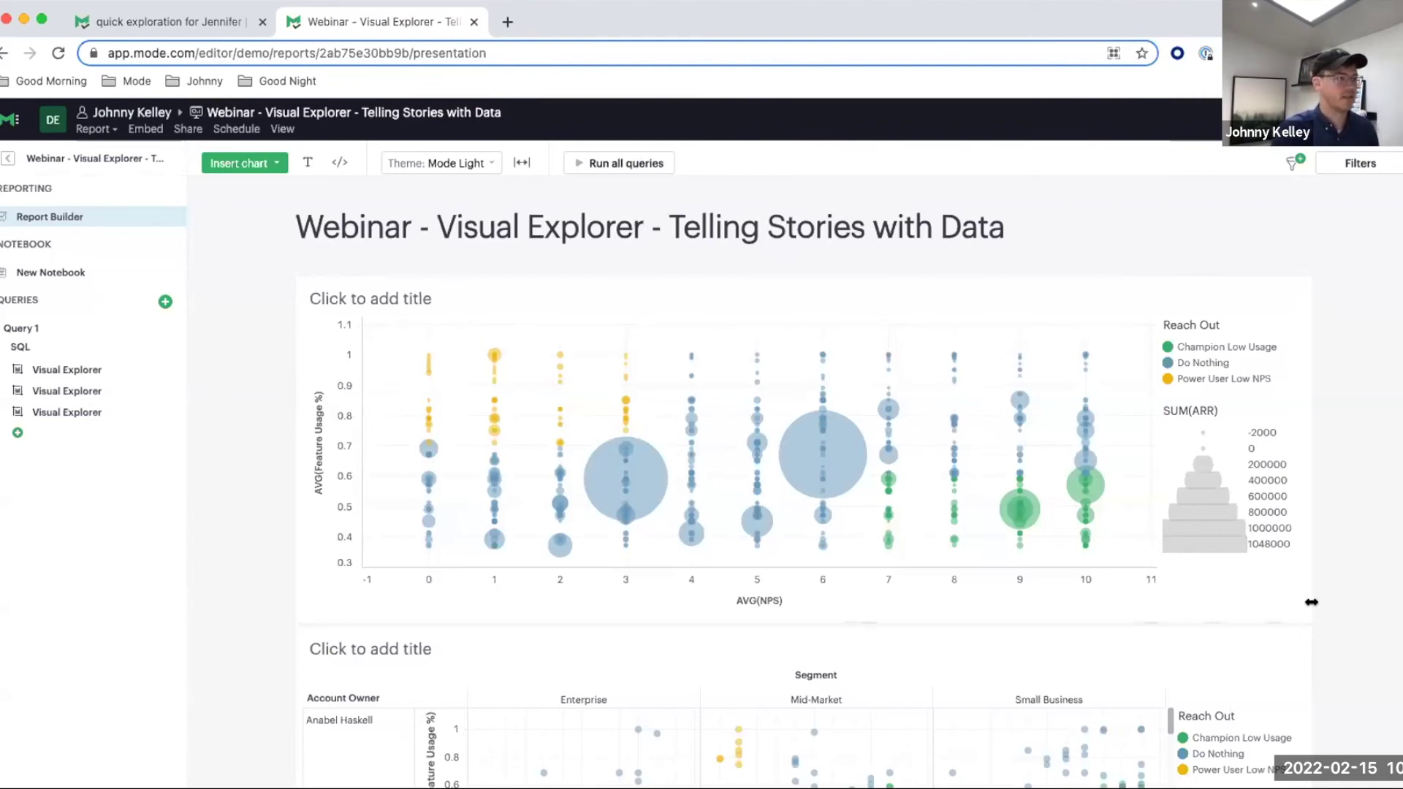
pyautogui.scroll(-5, 1348, 597)
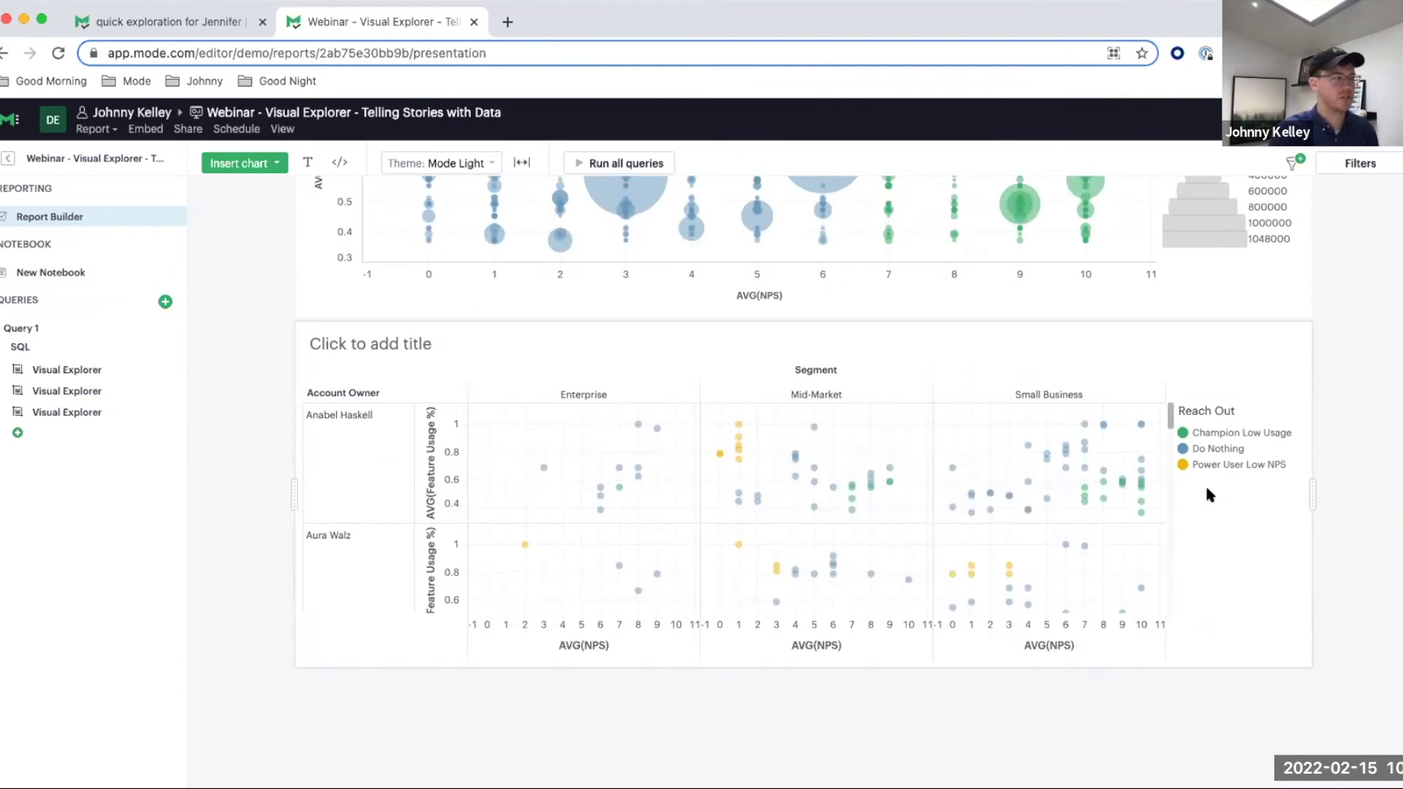
pyautogui.moveTo(1080, 497)
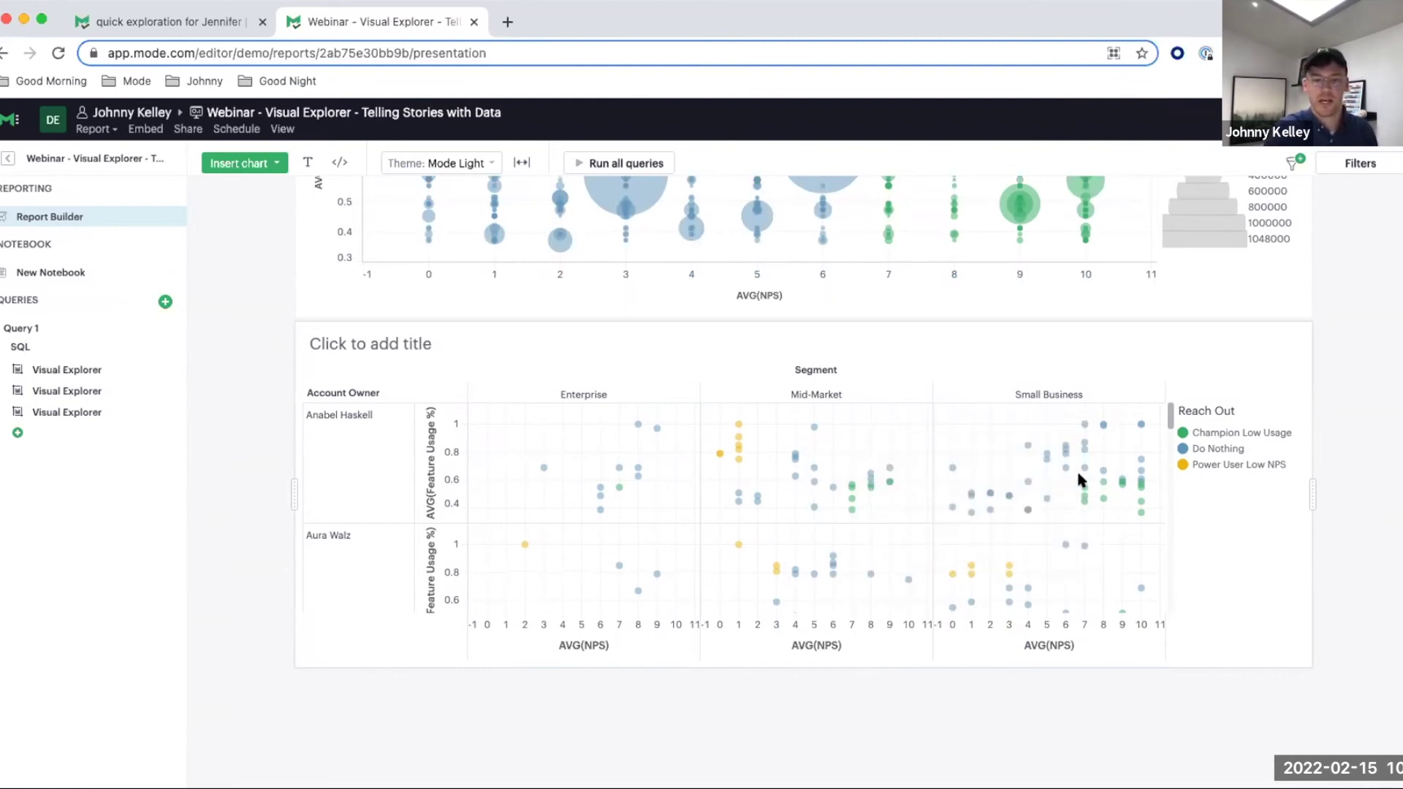
pyautogui.scroll(-5, 977, 531)
pyautogui.scroll(-1, 977, 531)
pyautogui.moveTo(952, 524)
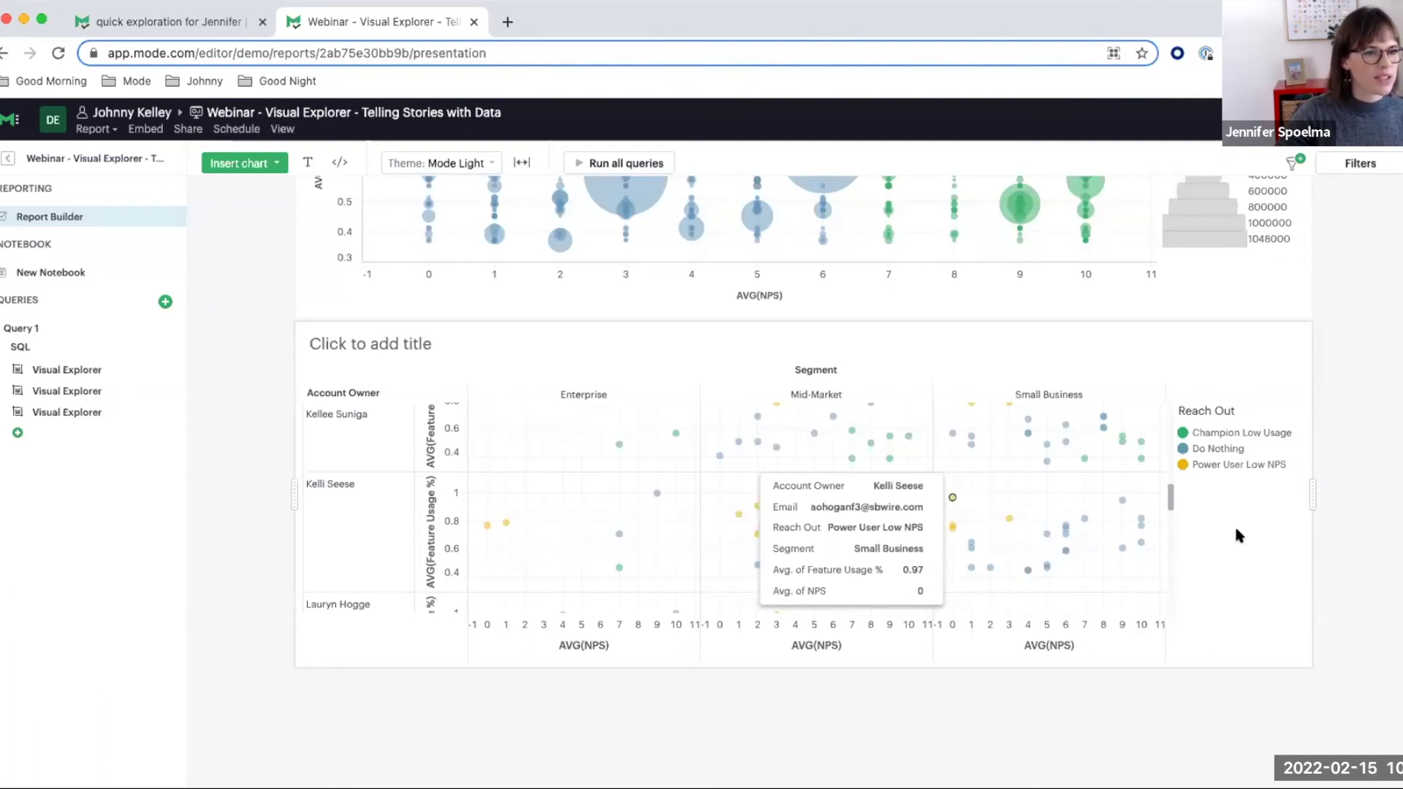
pyautogui.scroll(5, 1370, 600)
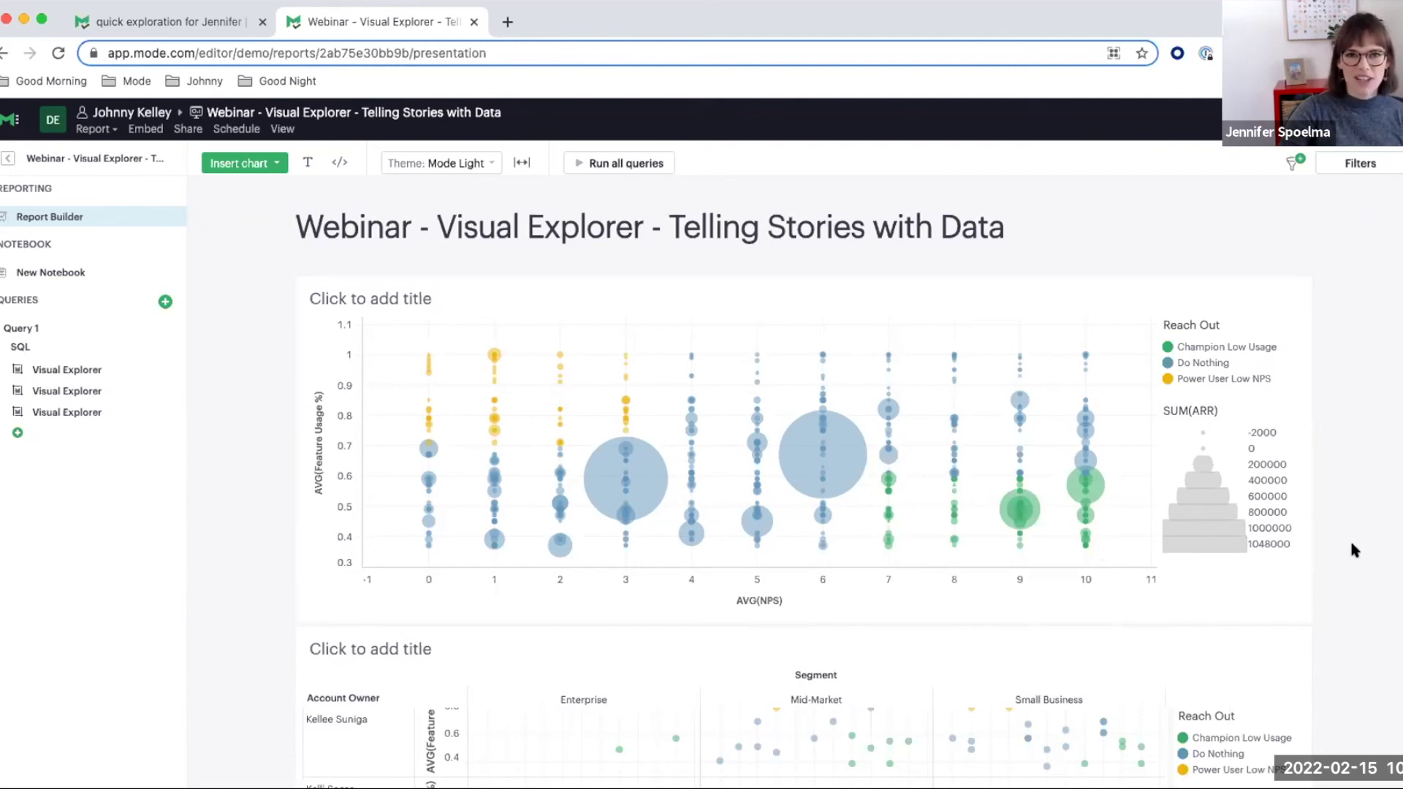
pyautogui.scroll(-5, 1348, 550)
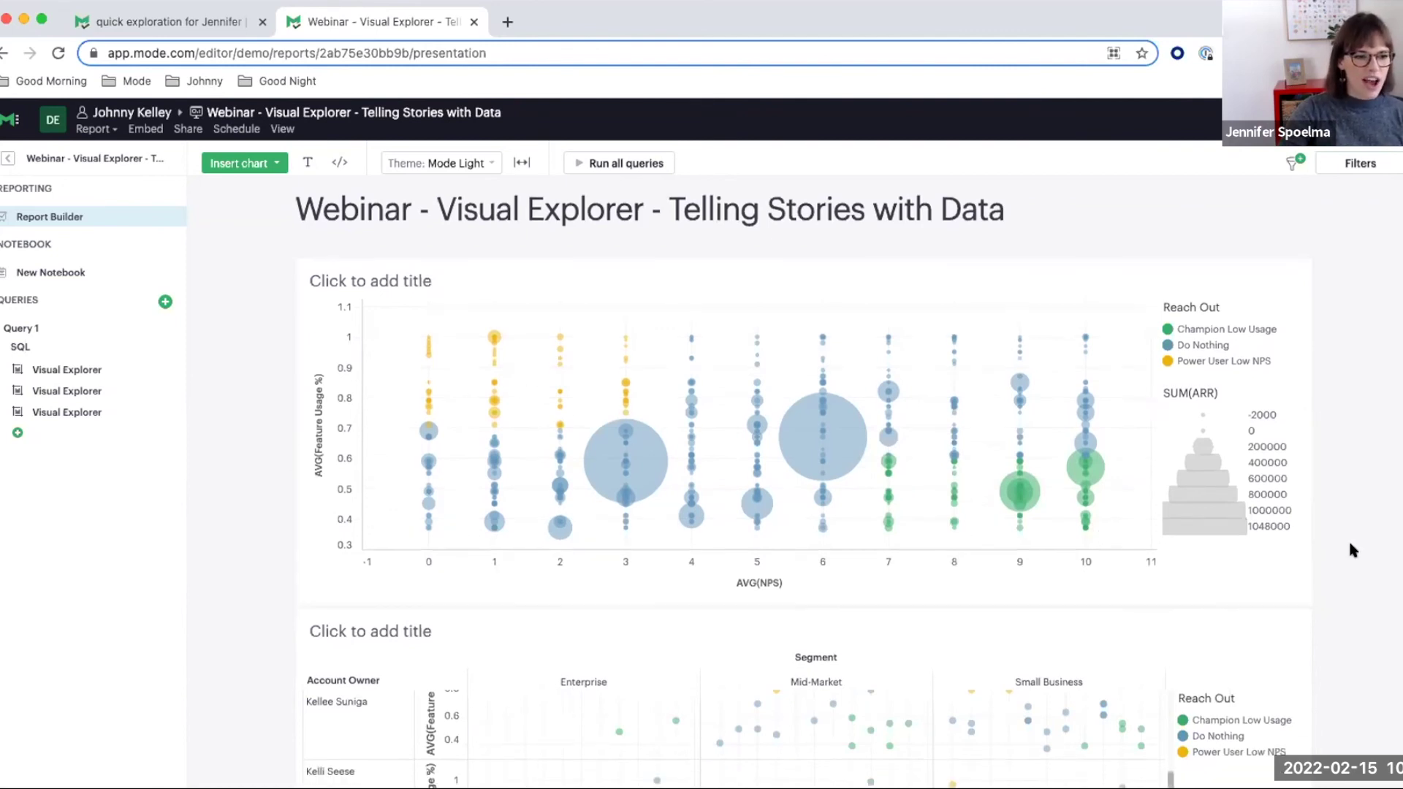
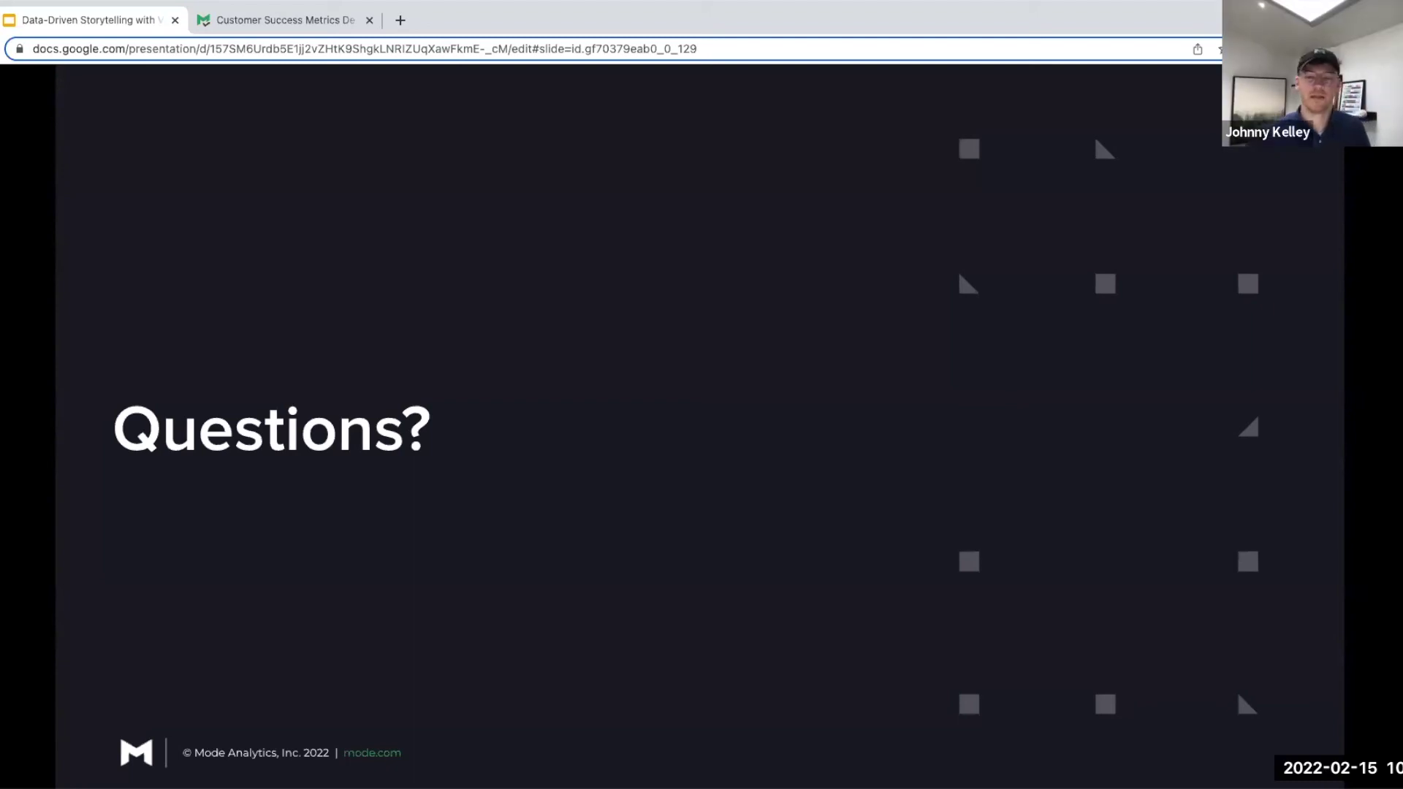
# Switch to the Customer Success Metrics Demo report and open the Adoption Metrics by Segment chart for exploration.
pyautogui.click(276, 22)
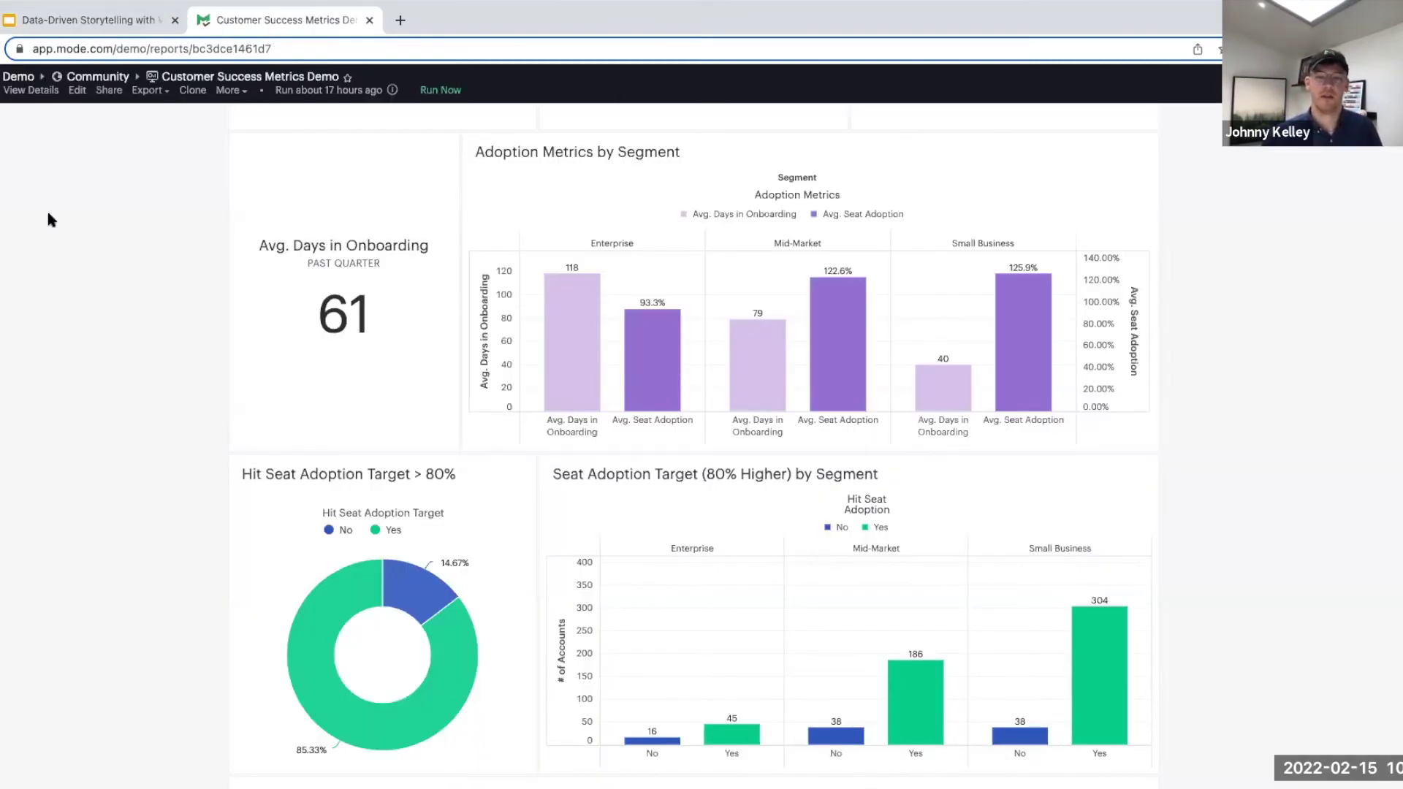
pyautogui.scroll(1, 1023, 176)
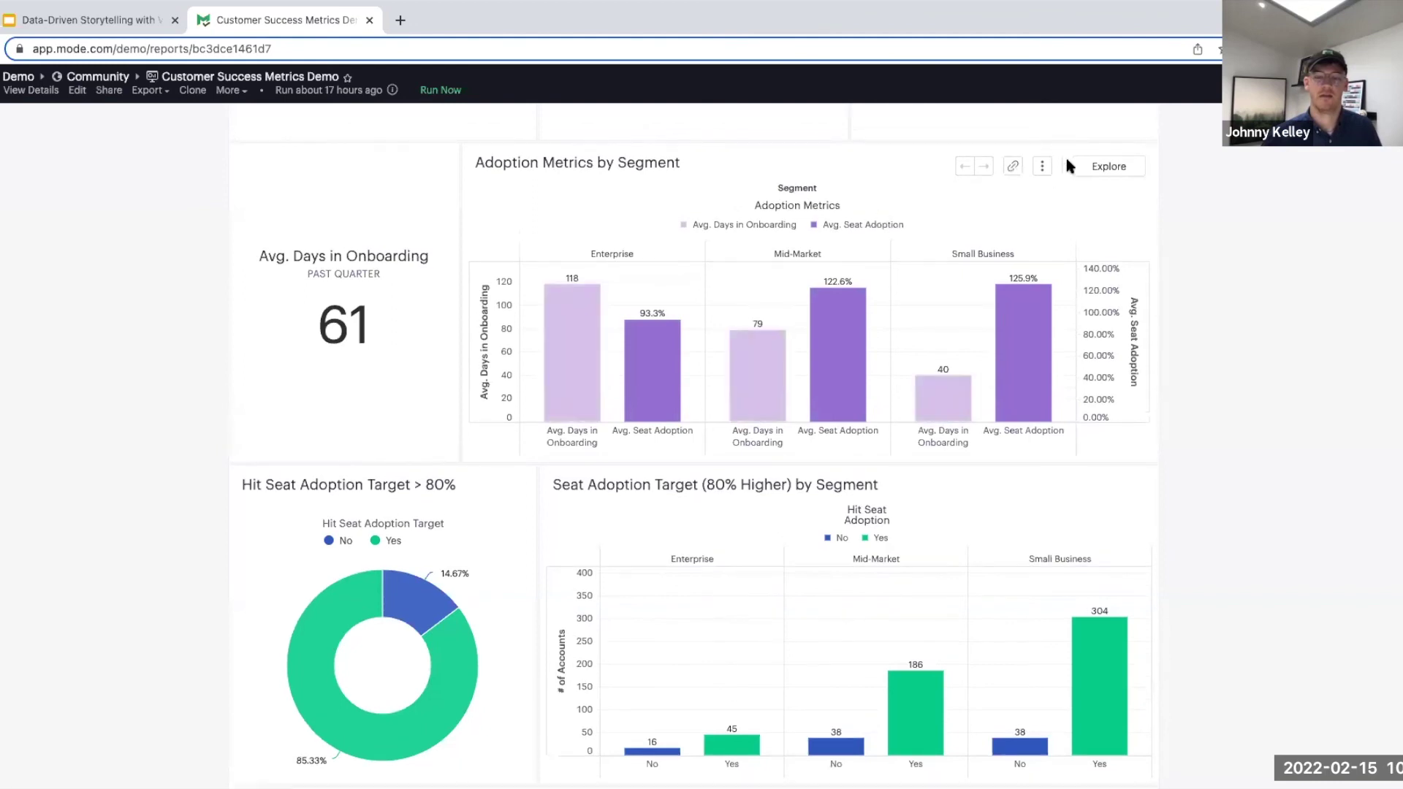
pyautogui.click(1109, 167)
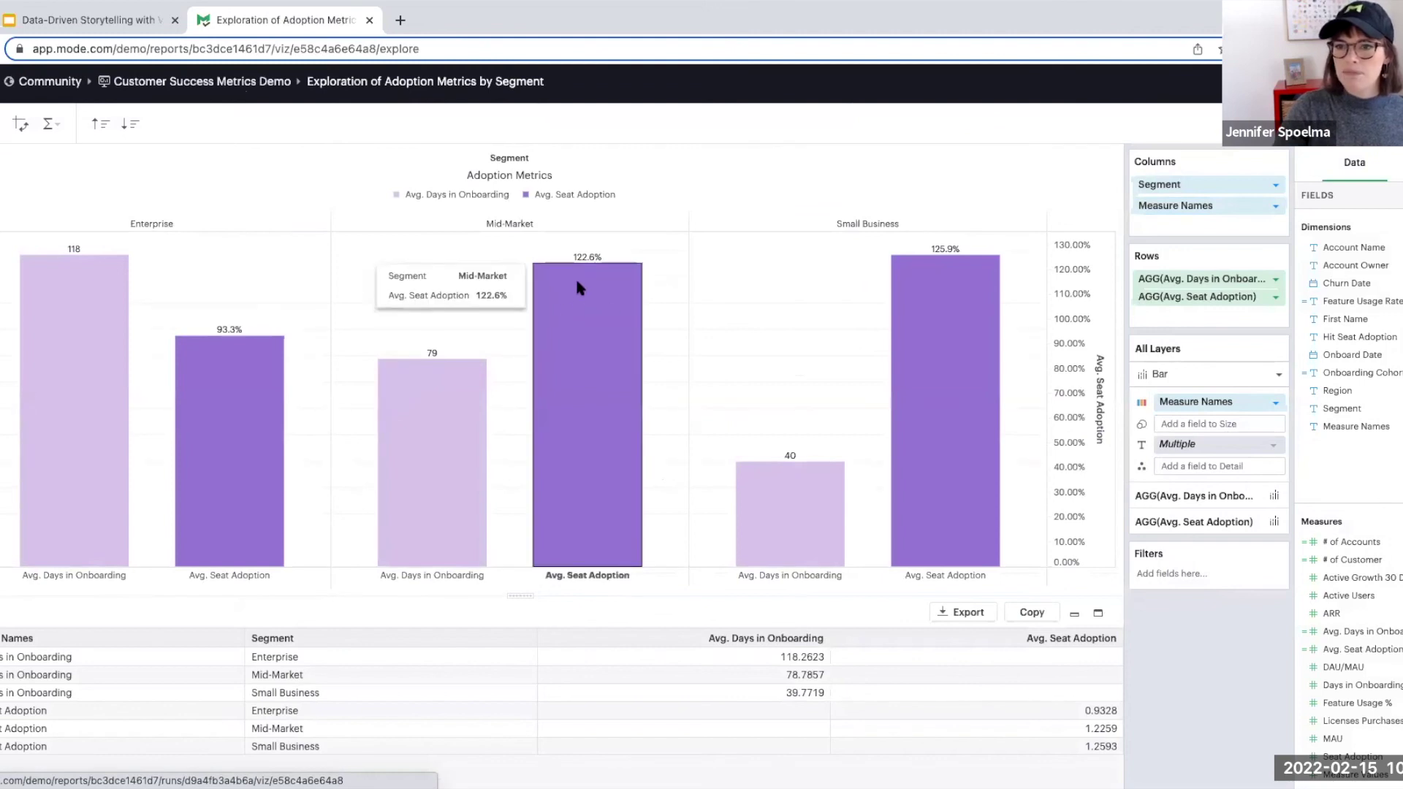
# Format the Avg. Seat Adoption axis numbers as percent with 0 decimal places.
pyautogui.click(1396, 162)
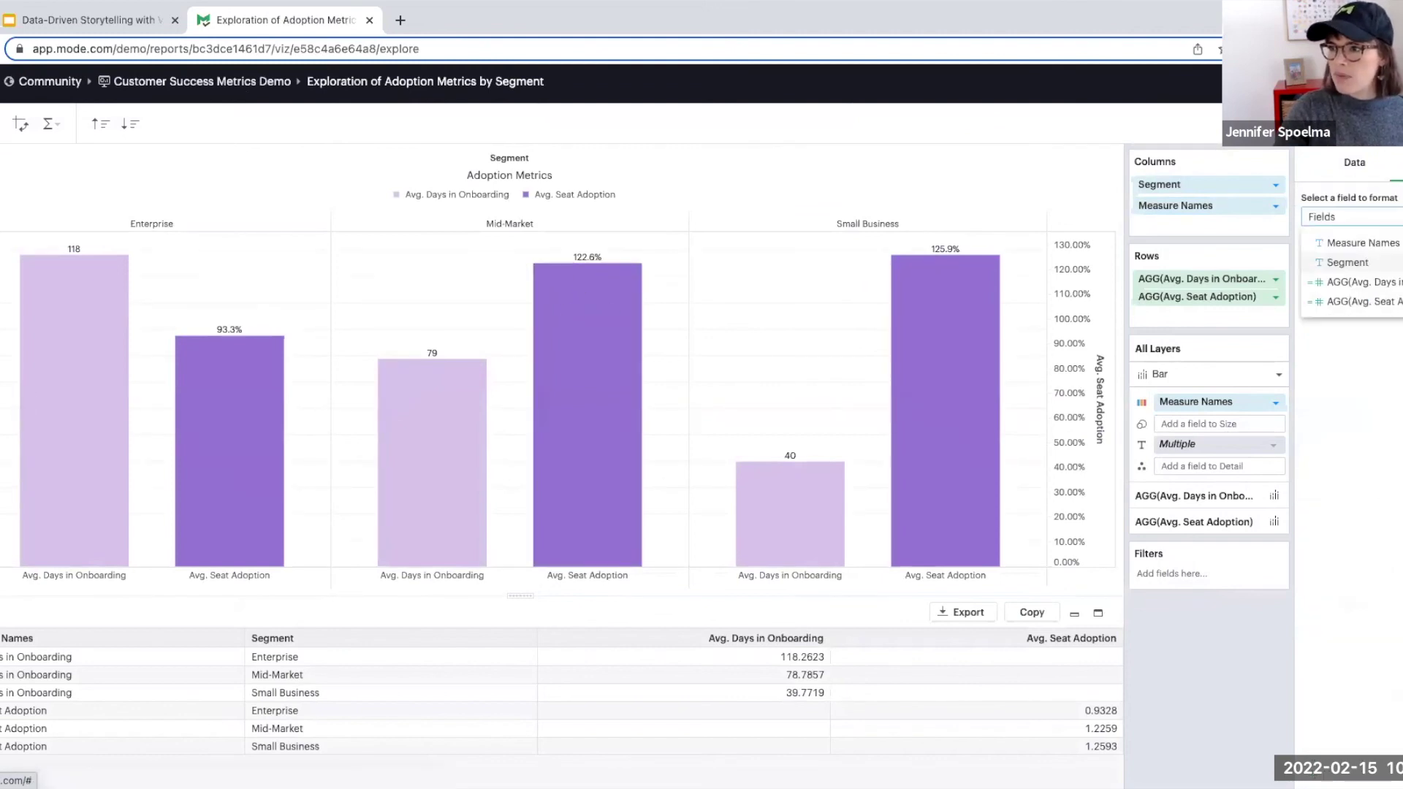
pyautogui.click(1391, 302)
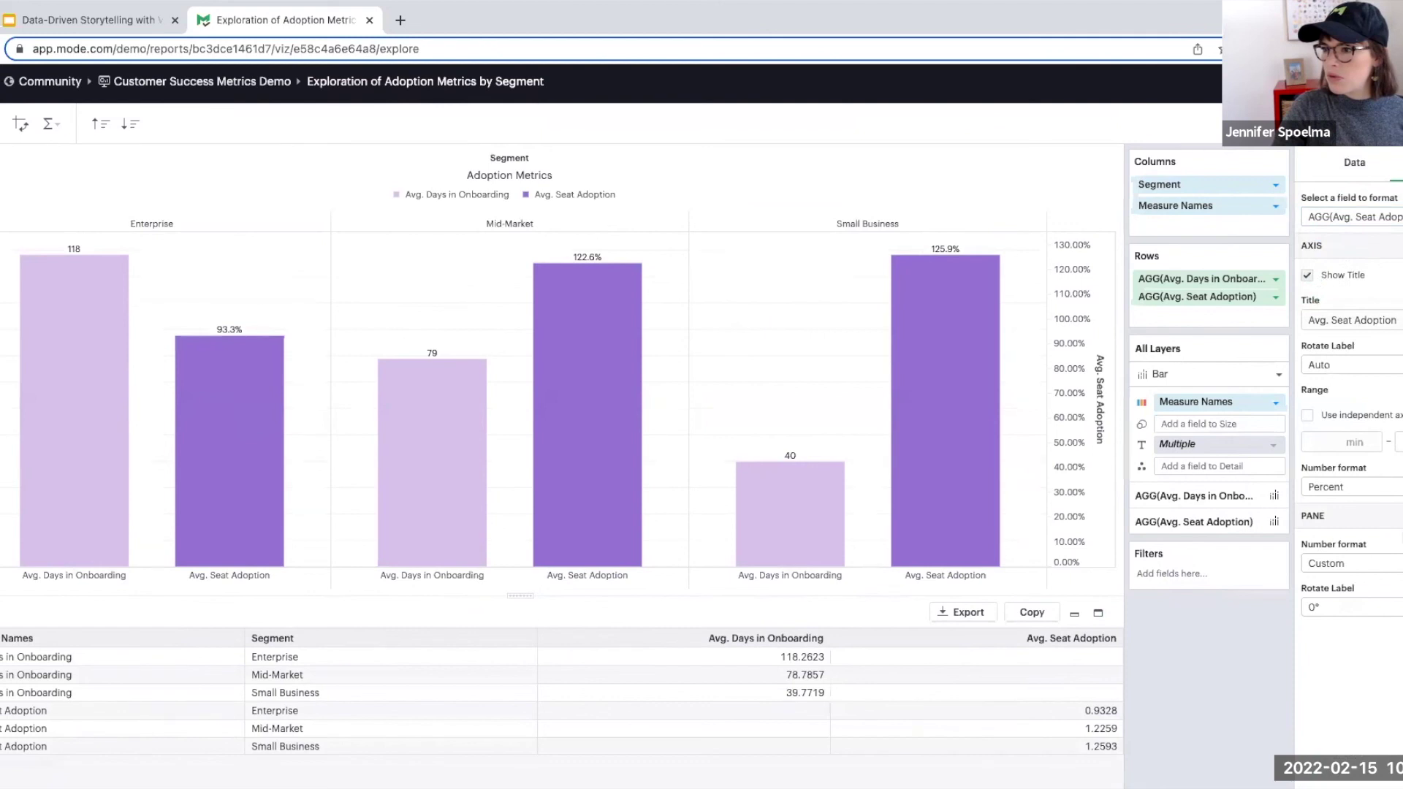
pyautogui.click(1385, 567)
pyautogui.click(1379, 487)
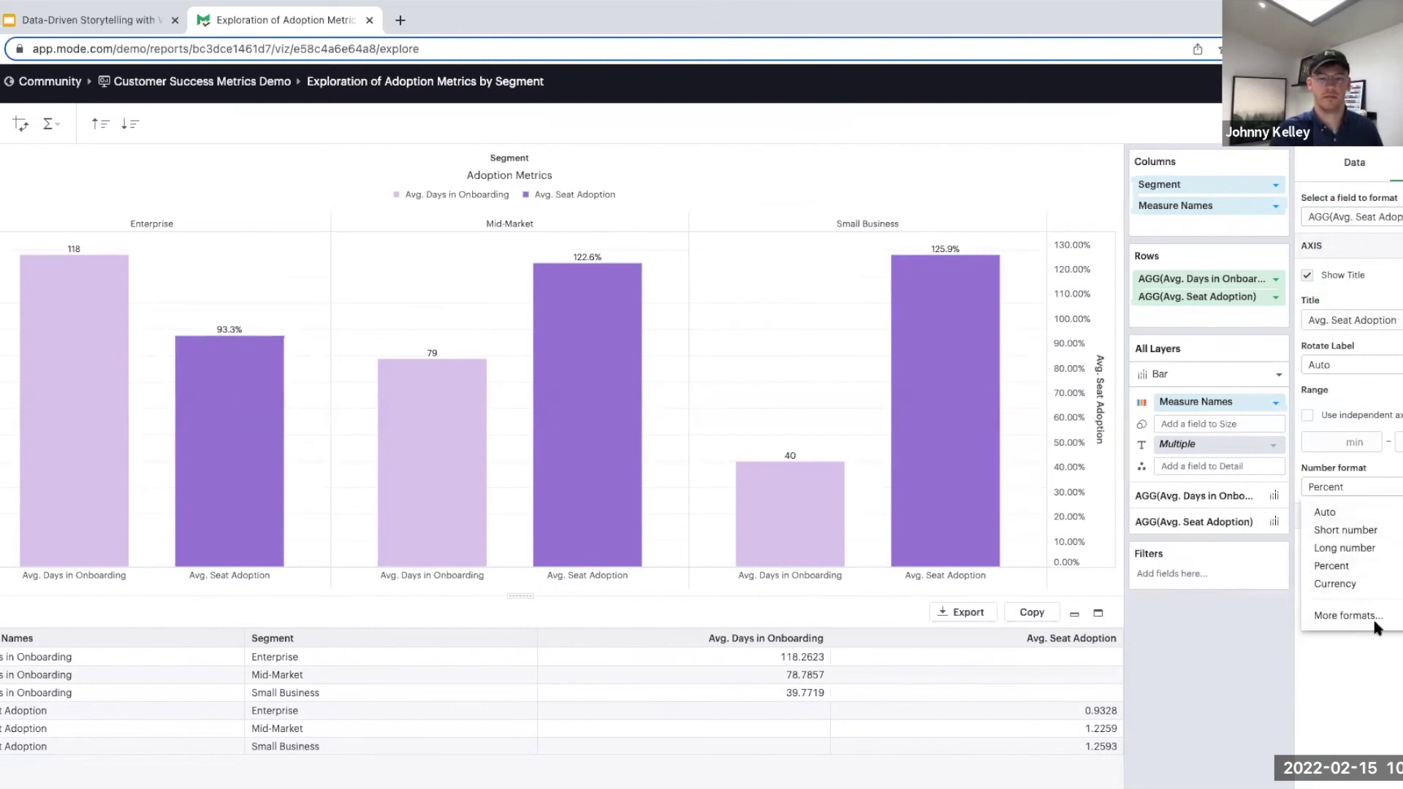
pyautogui.click(1372, 616)
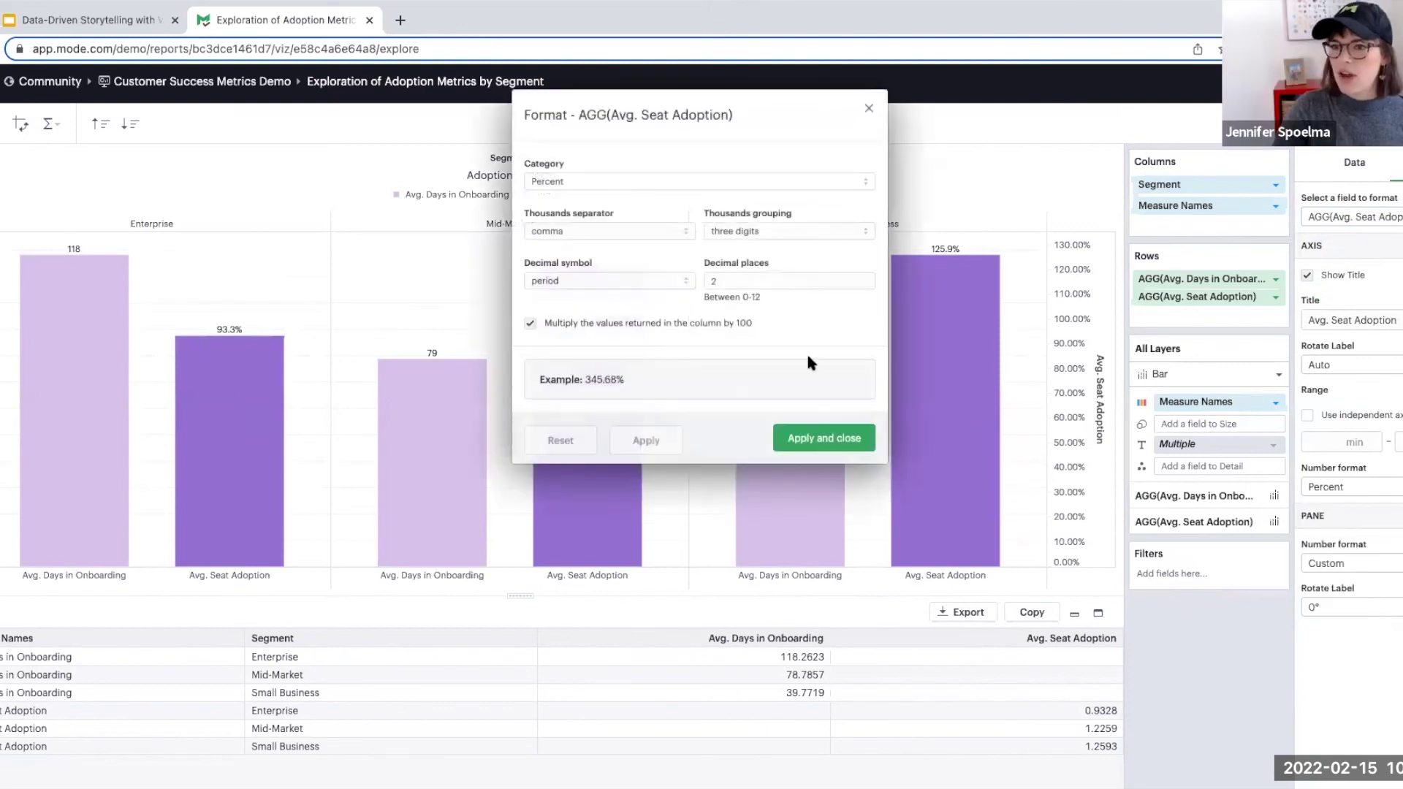
pyautogui.click(785, 281)
pyautogui.click(862, 284)
pyautogui.click(863, 284)
pyautogui.click(839, 441)
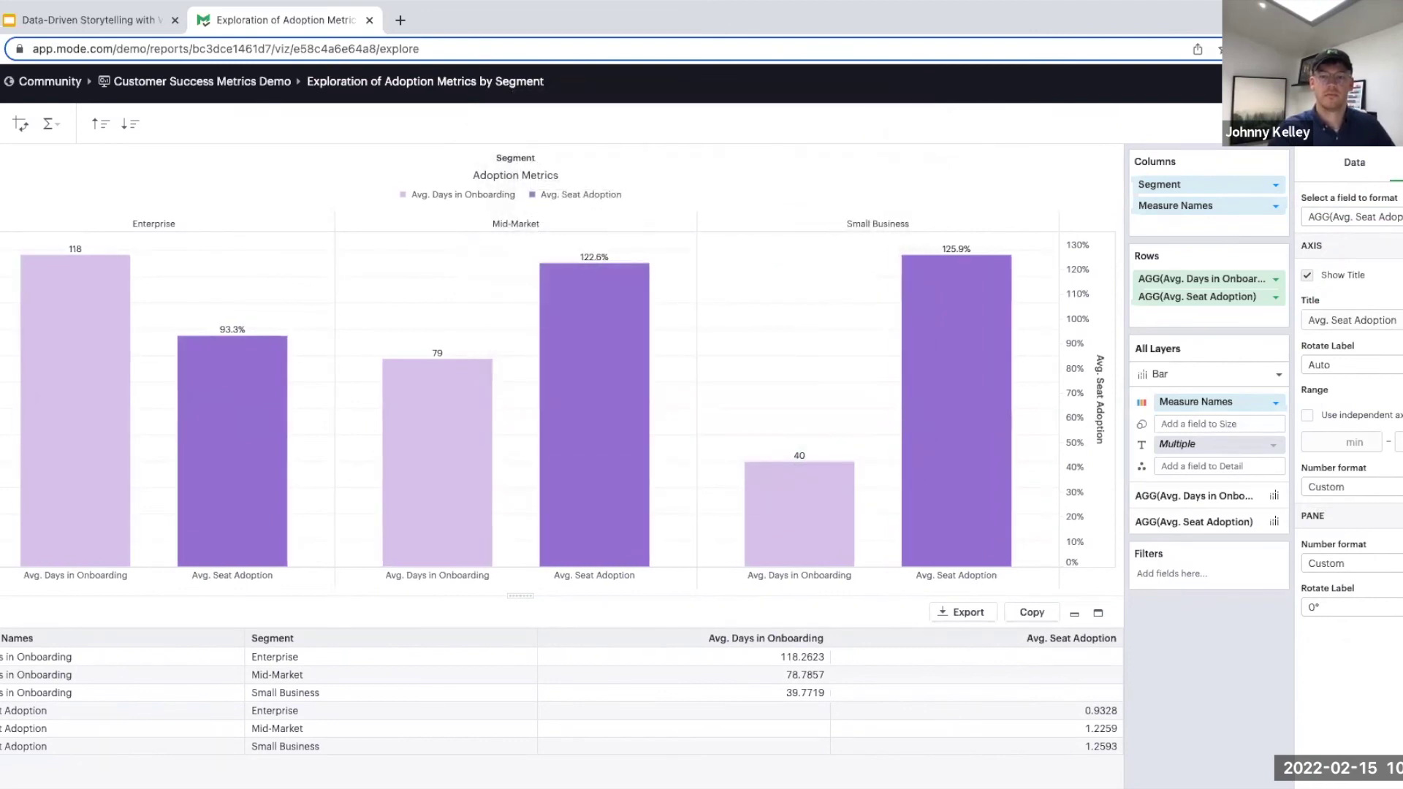
pyautogui.click(1392, 488)
pyautogui.click(1358, 616)
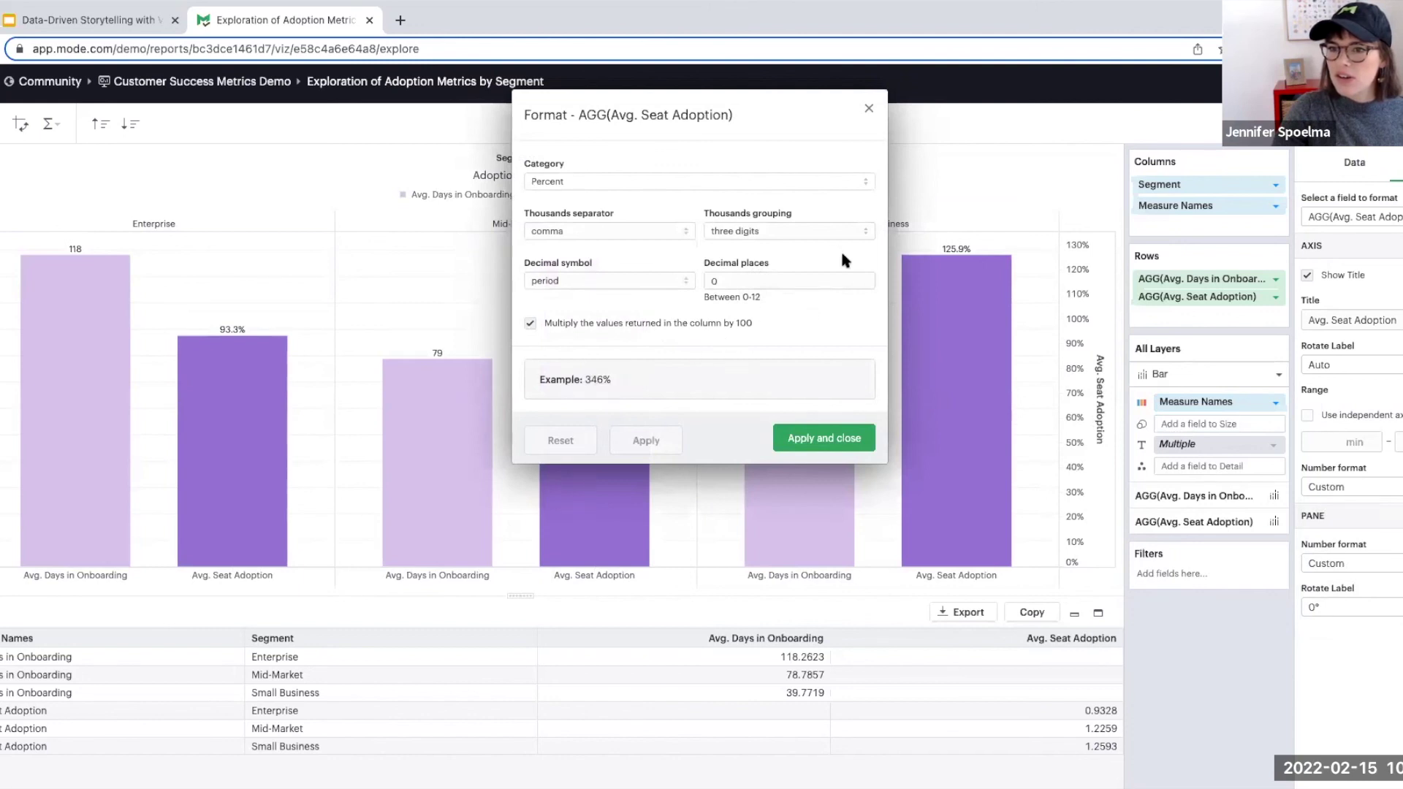
pyautogui.click(852, 182)
pyautogui.click(759, 279)
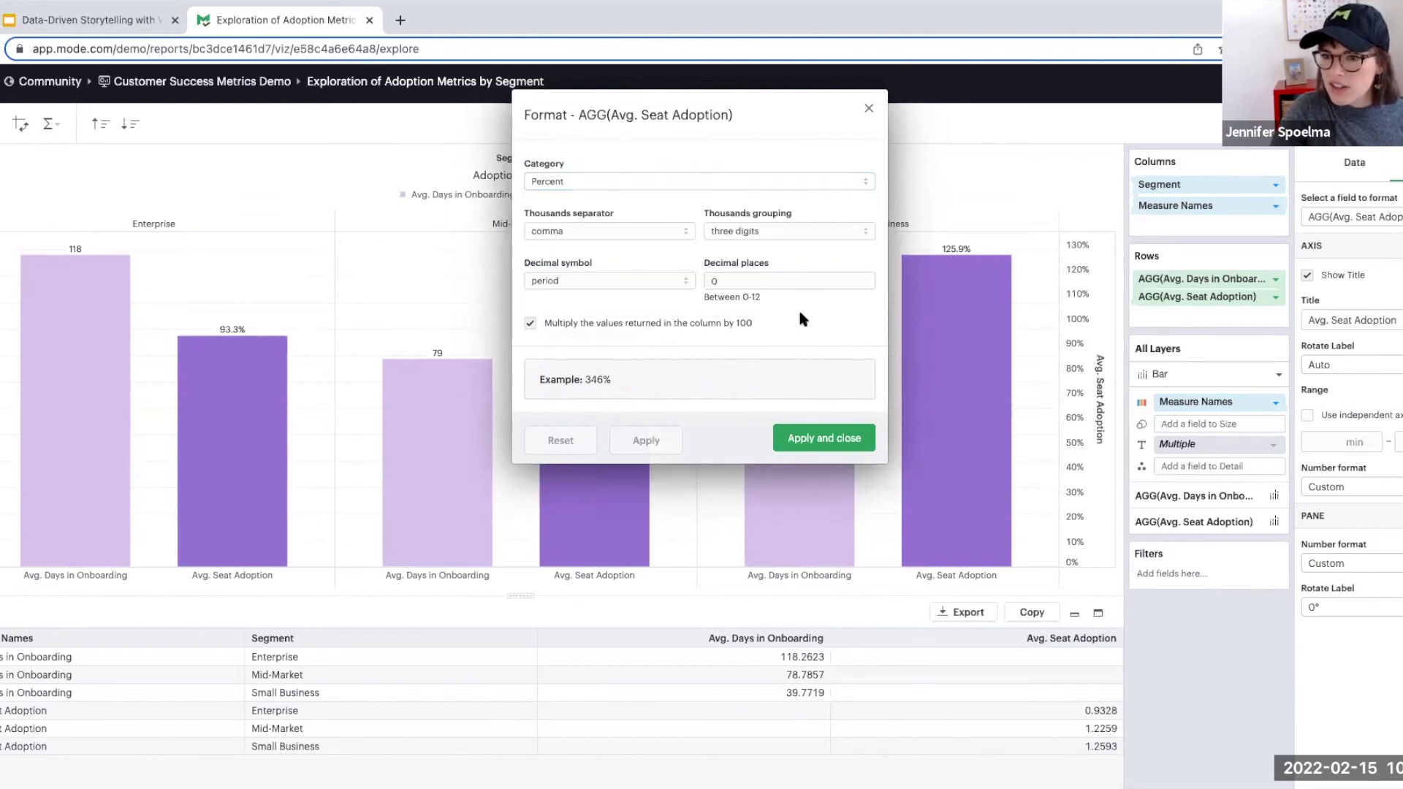
pyautogui.click(858, 283)
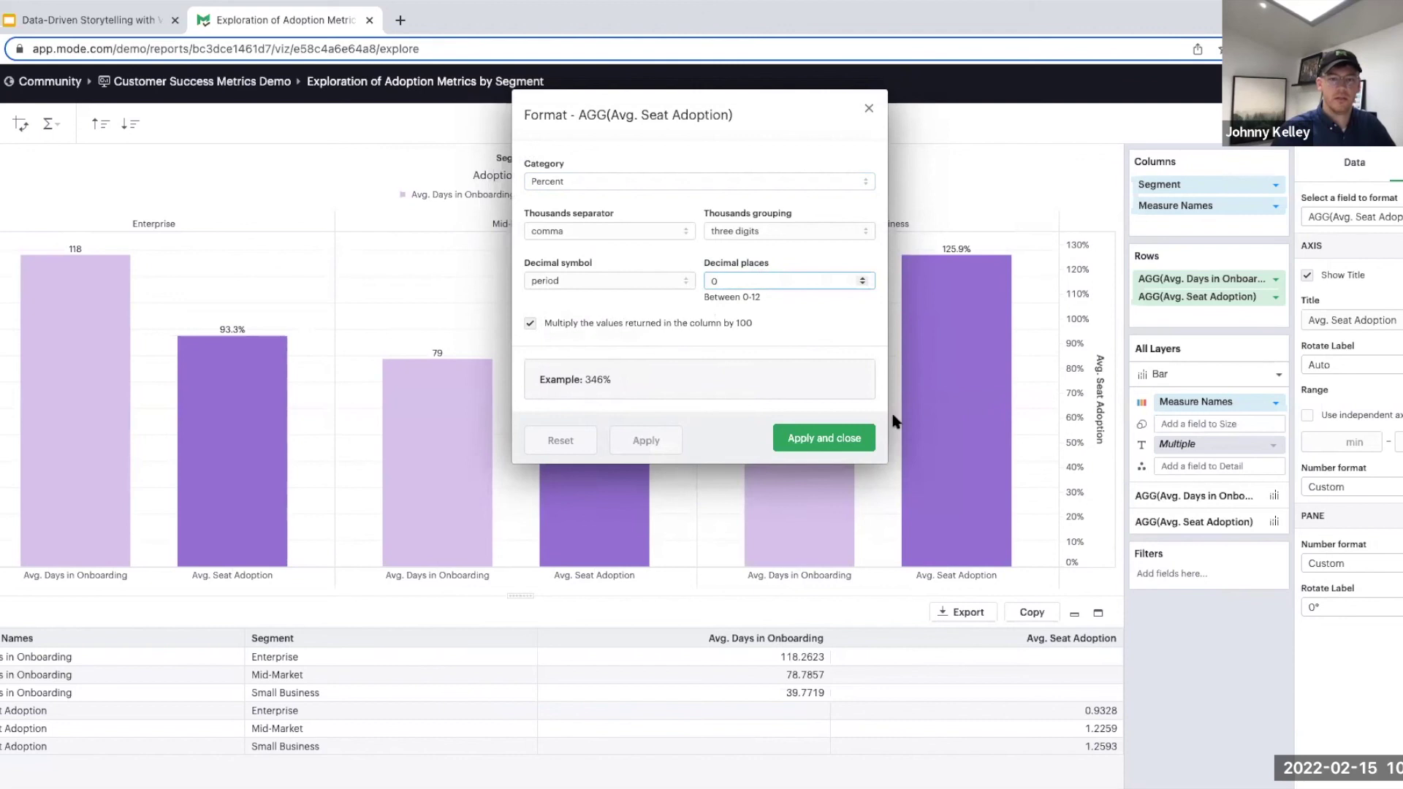
pyautogui.click(869, 109)
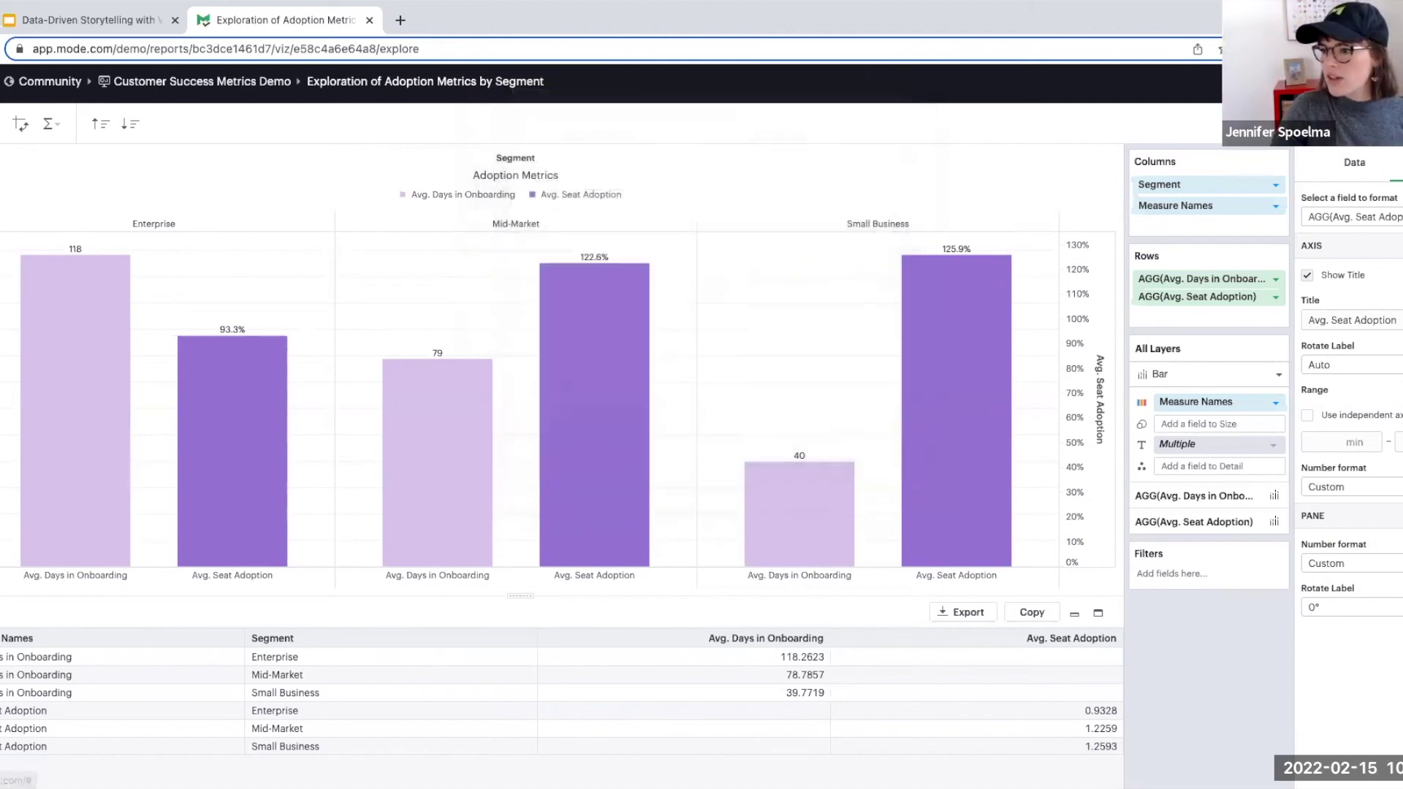
# Set the pane number format of Avg. Seat Adoption to percent with 0 decimal places for the bar labels.
pyautogui.click(1352, 564)
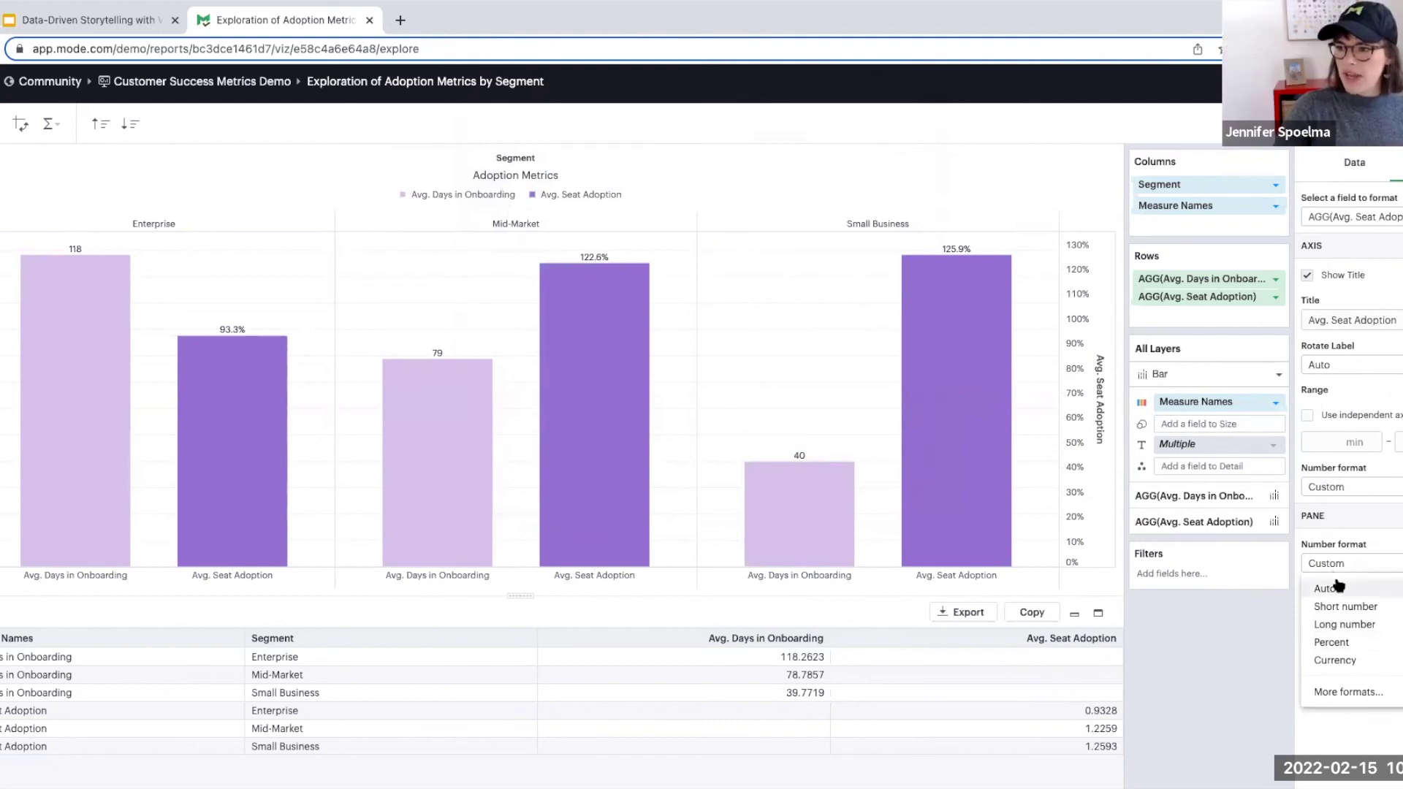
pyautogui.click(1343, 692)
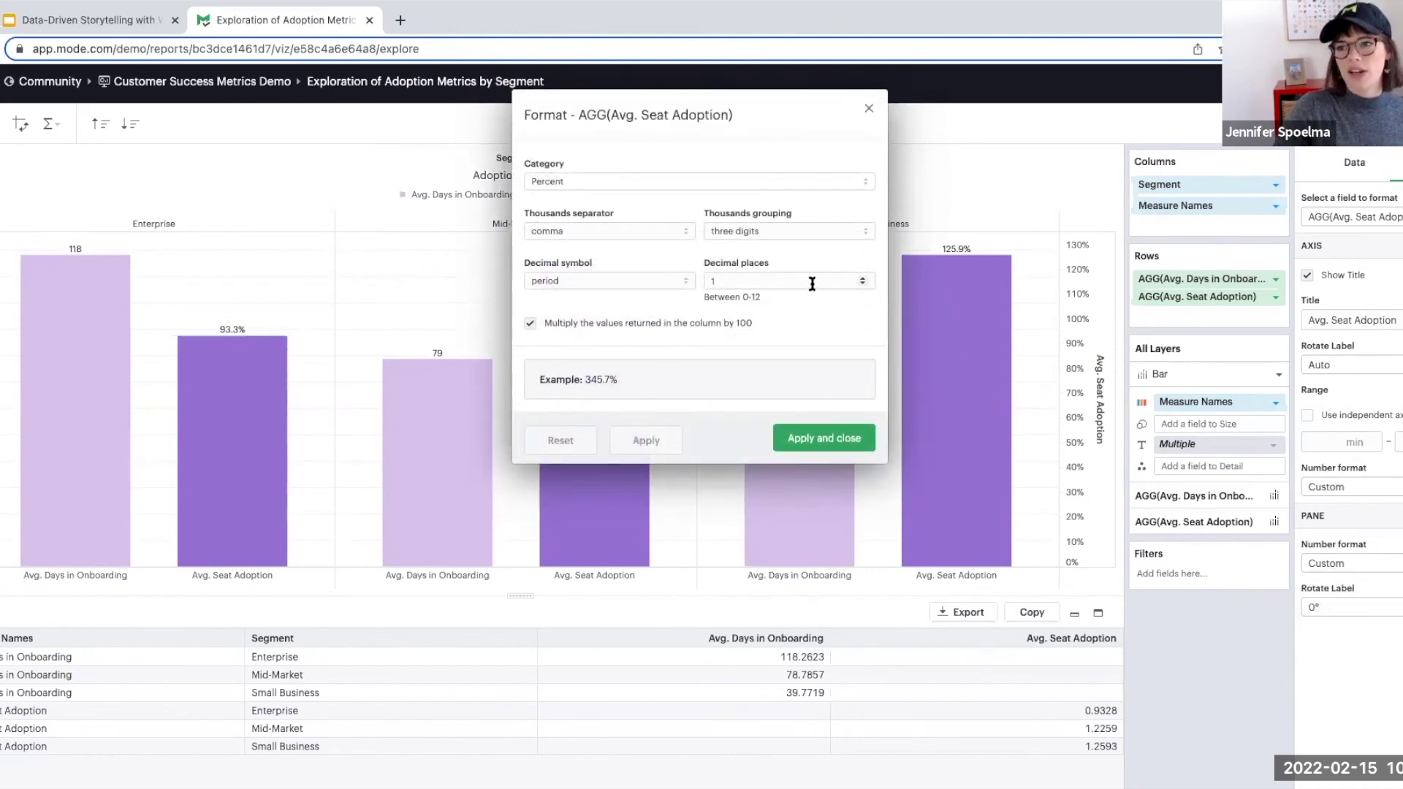
pyautogui.click(862, 284)
pyautogui.click(833, 453)
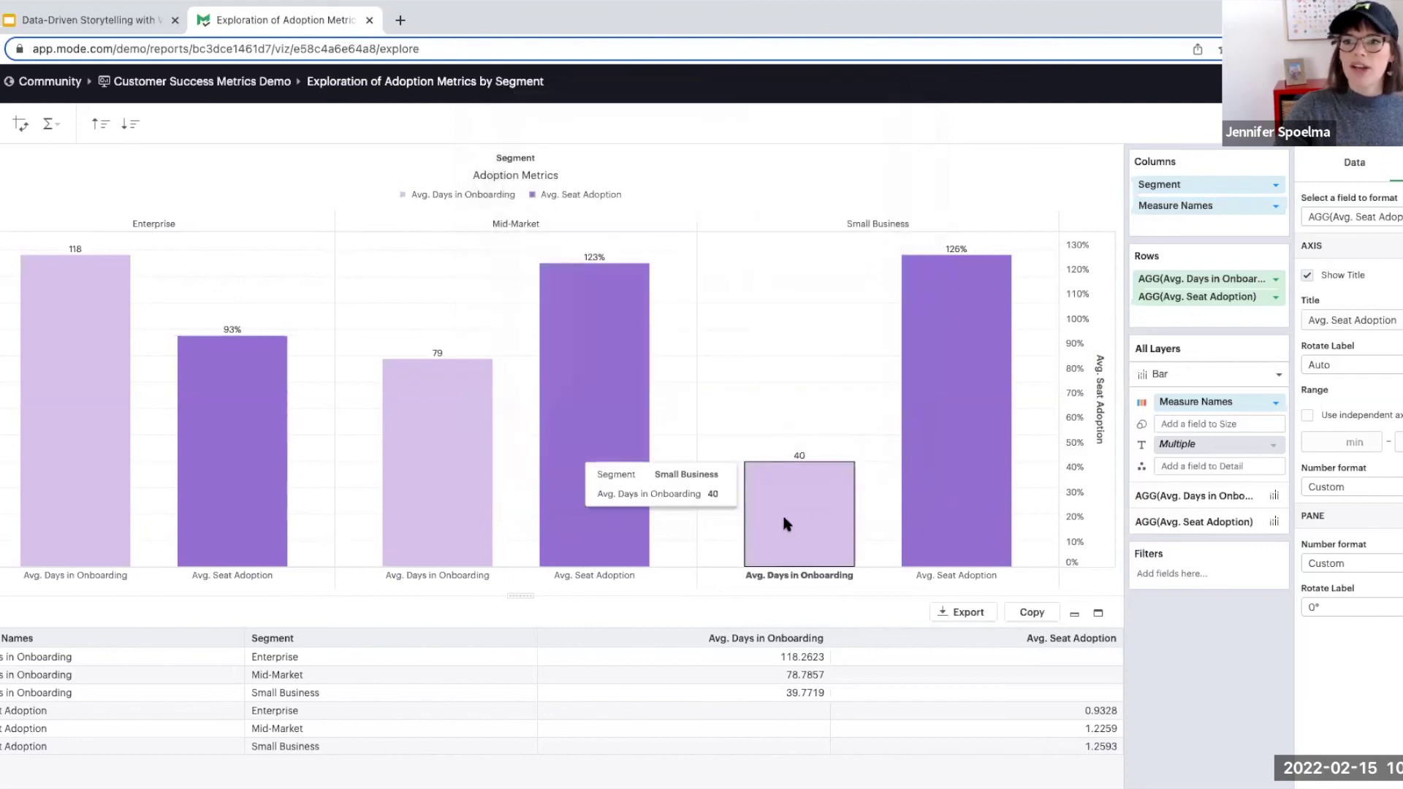